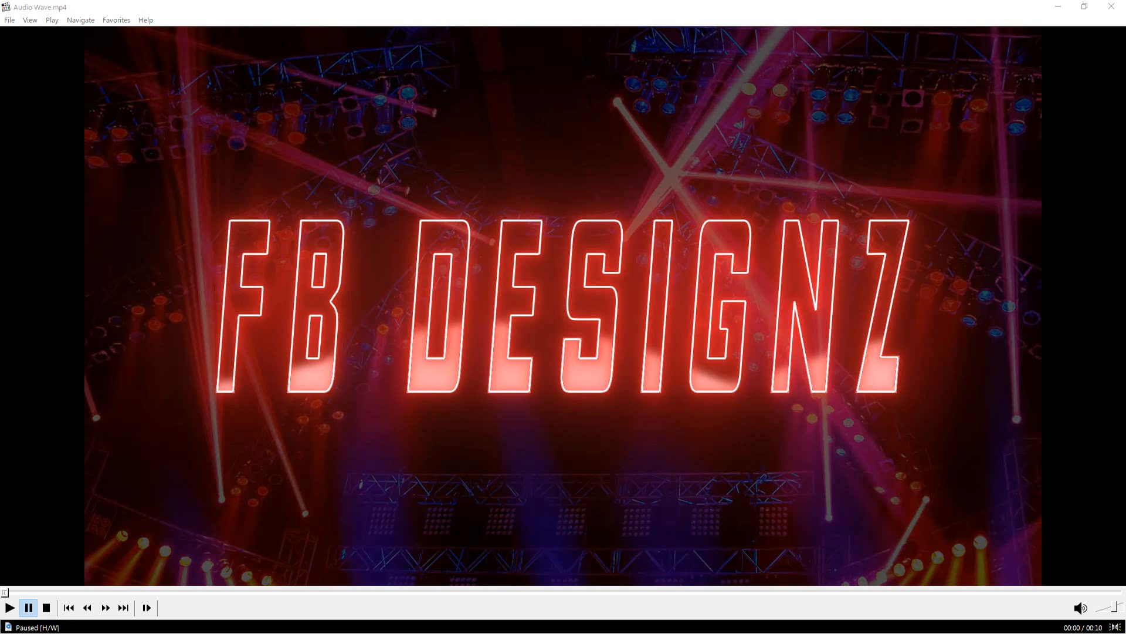
click(911, 370)
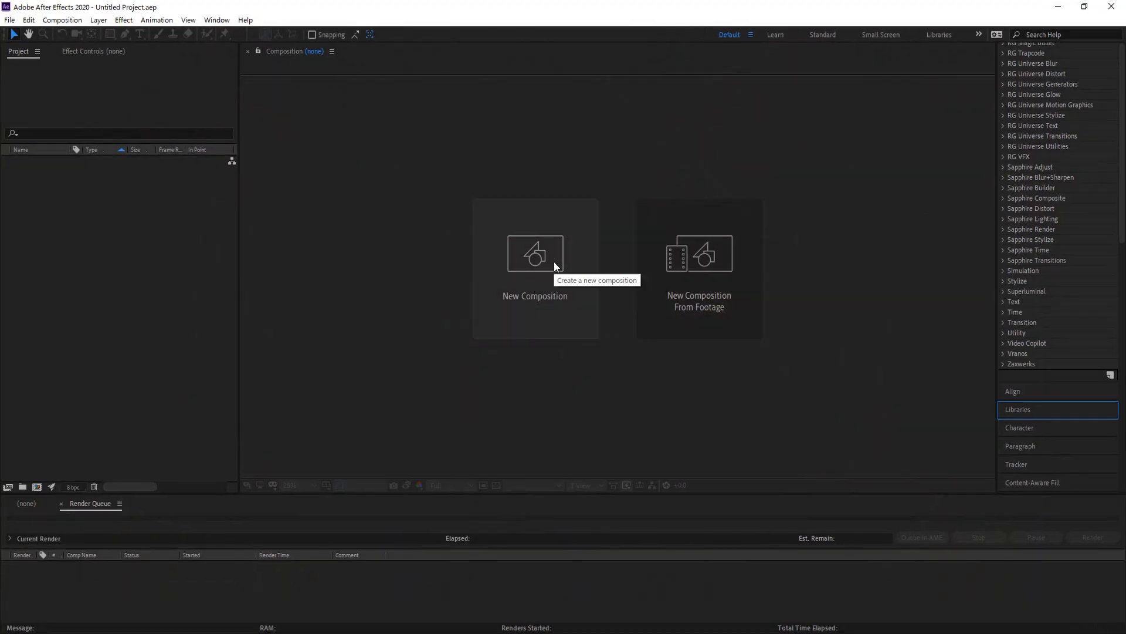
Create a 1920 x 1080, 30 fps, 10-second composition named Main and enlarge the timeline area.
click(554, 261)
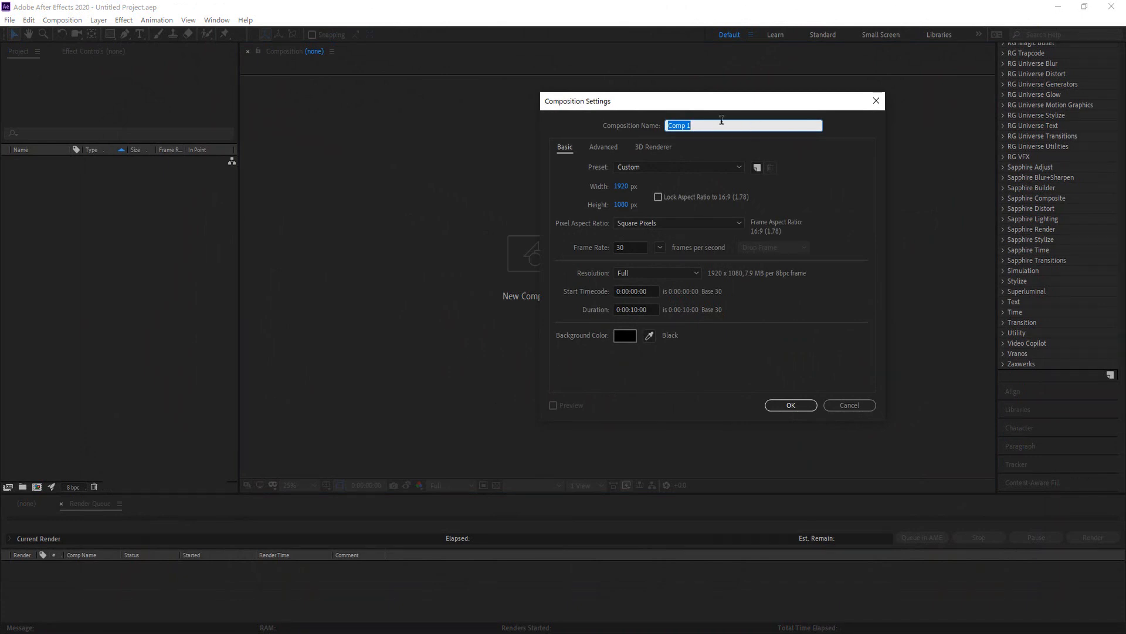
text(Main)
click(790, 404)
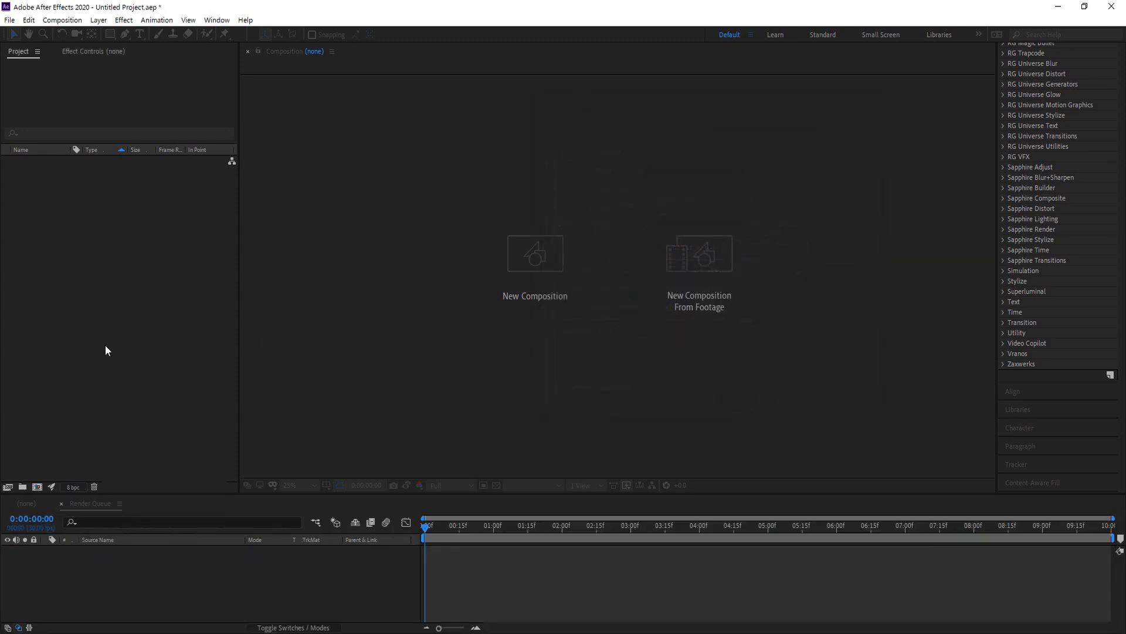
drag(182, 493, 183, 449)
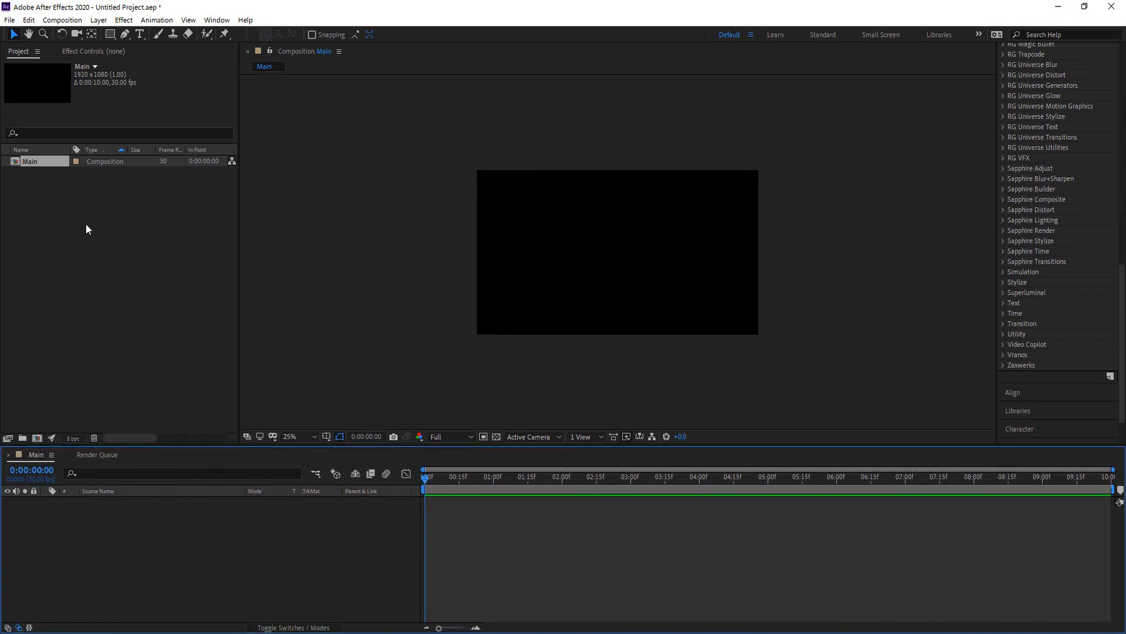
Import the video file 3 from the dj-mixer-in-night-club-2-videos folder as footage.
double_click(121, 257)
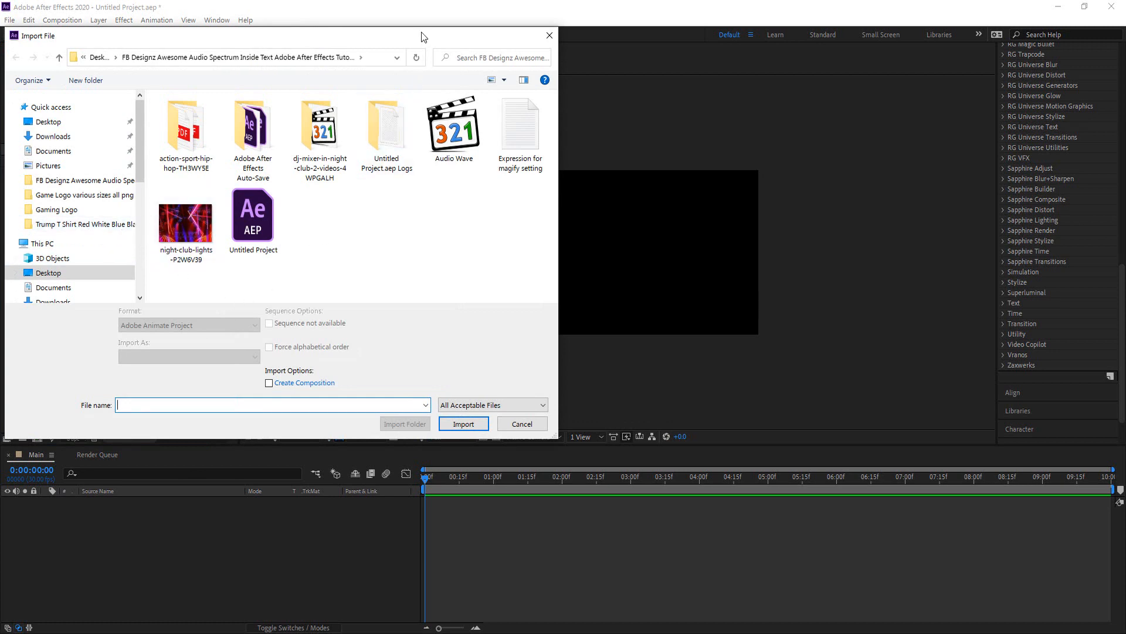
drag(421, 36, 653, 52)
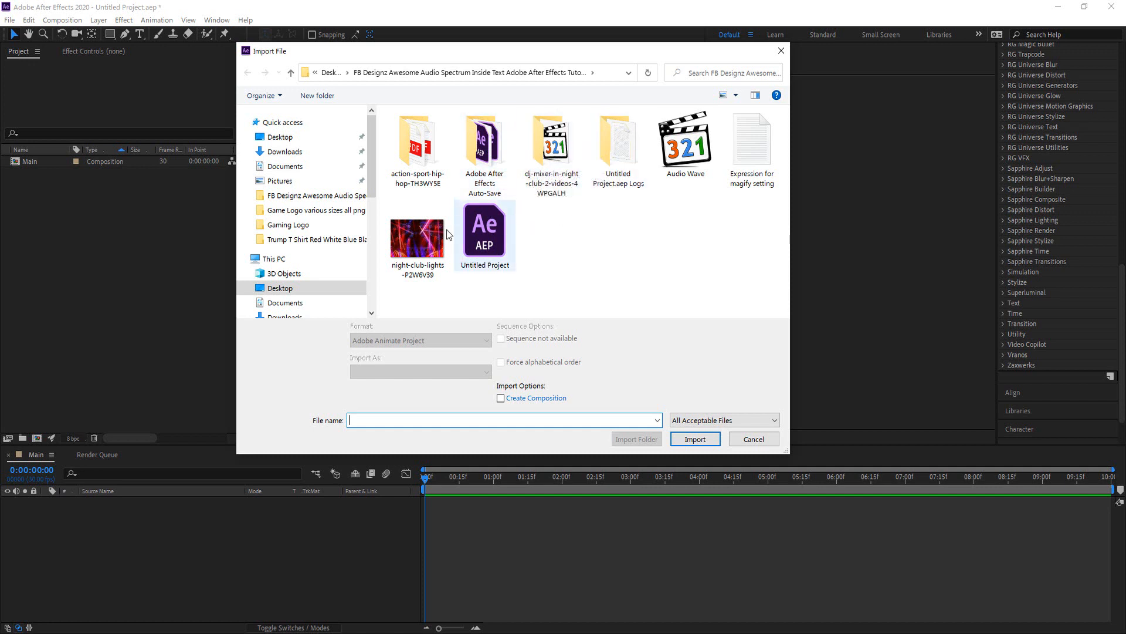
mouse_move(699, 159)
mouse_down()
mouse_move(291, 240)
mouse_move(386, 288)
mouse_move(664, 194)
mouse_move(691, 166)
mouse_up()
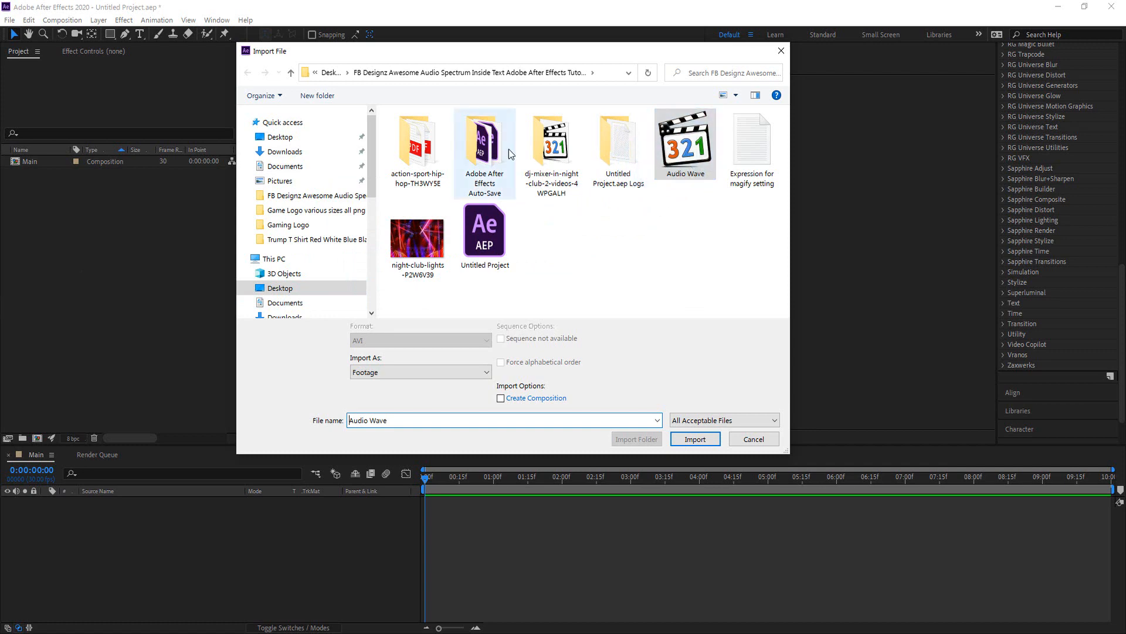
double_click(551, 147)
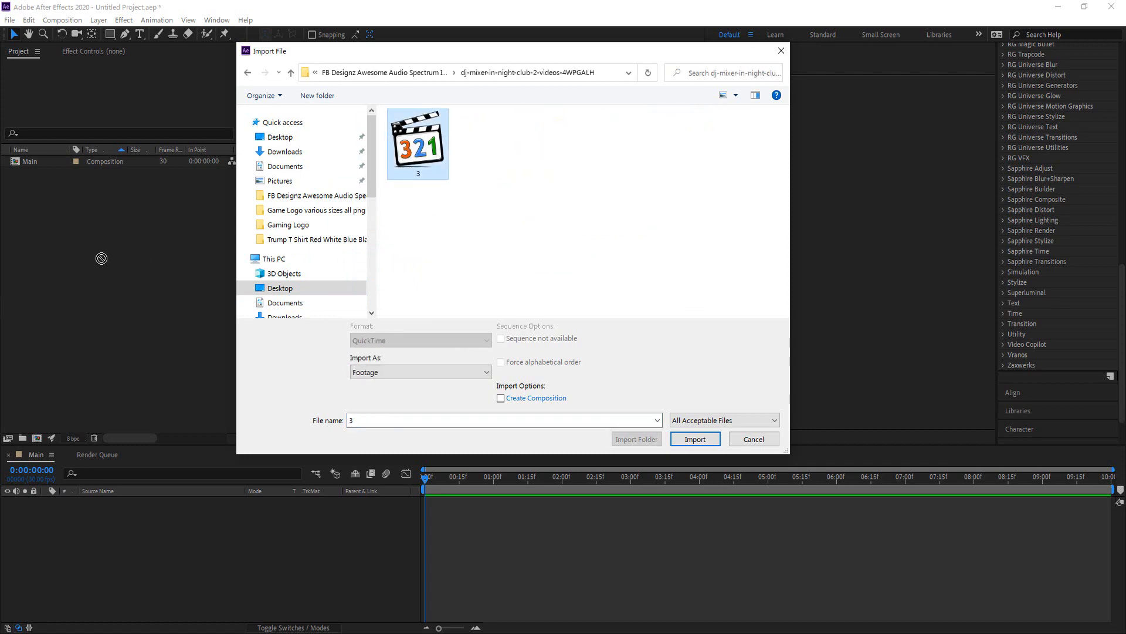
click(699, 440)
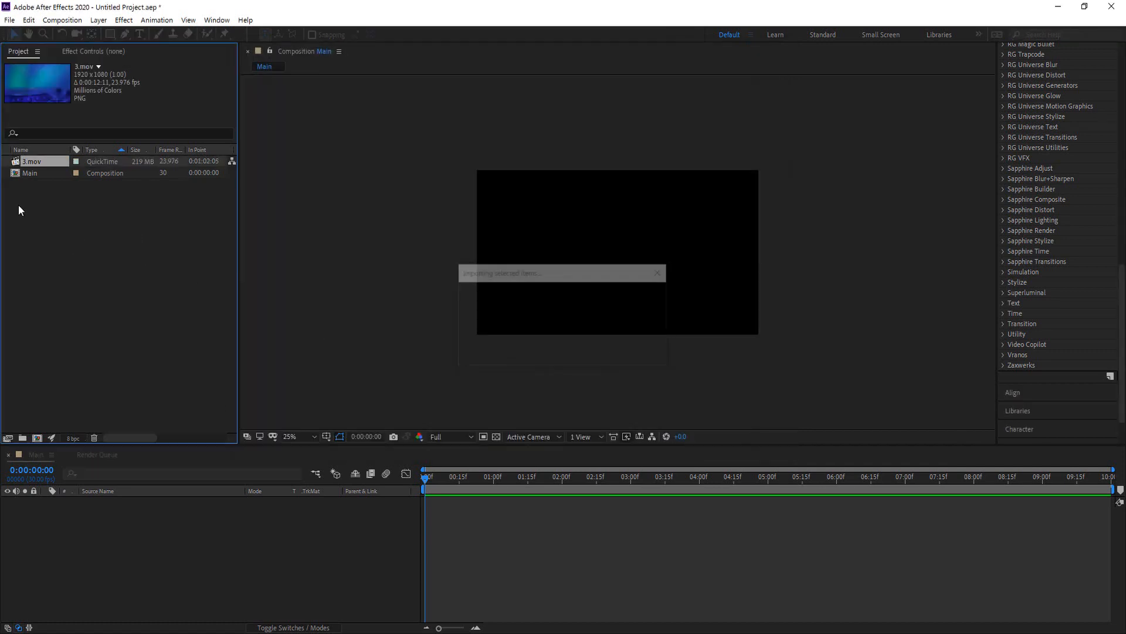
Import the MP3 file Action Sport Hip-Hop (30-sec Version) from the action-sport-hip-hop MP3 (320 kbps) folder.
double_click(149, 255)
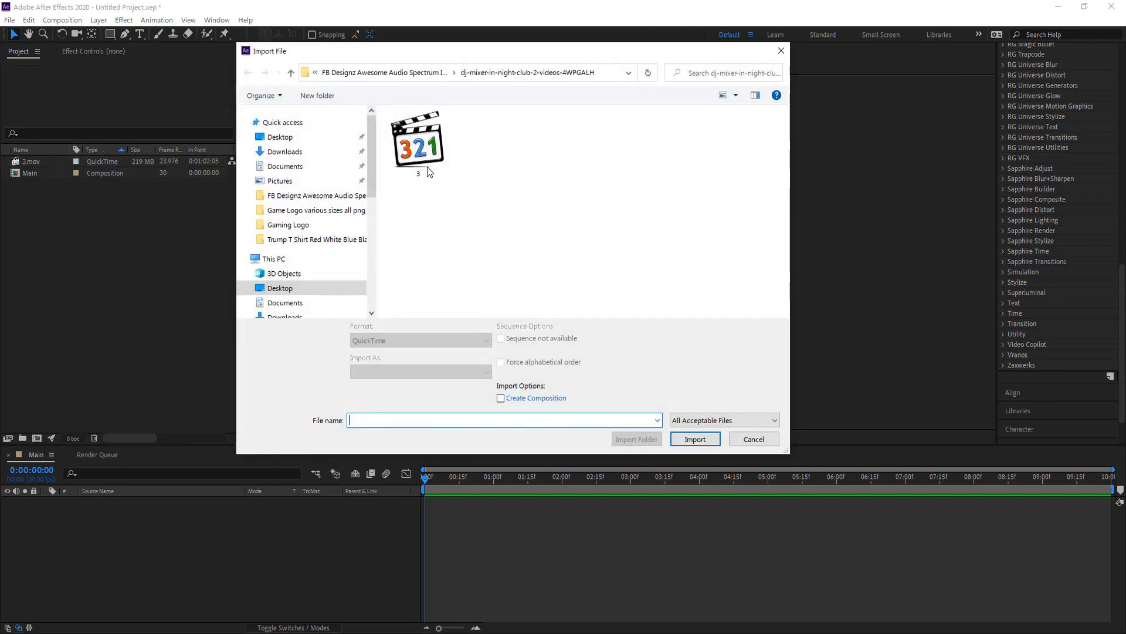
click(291, 74)
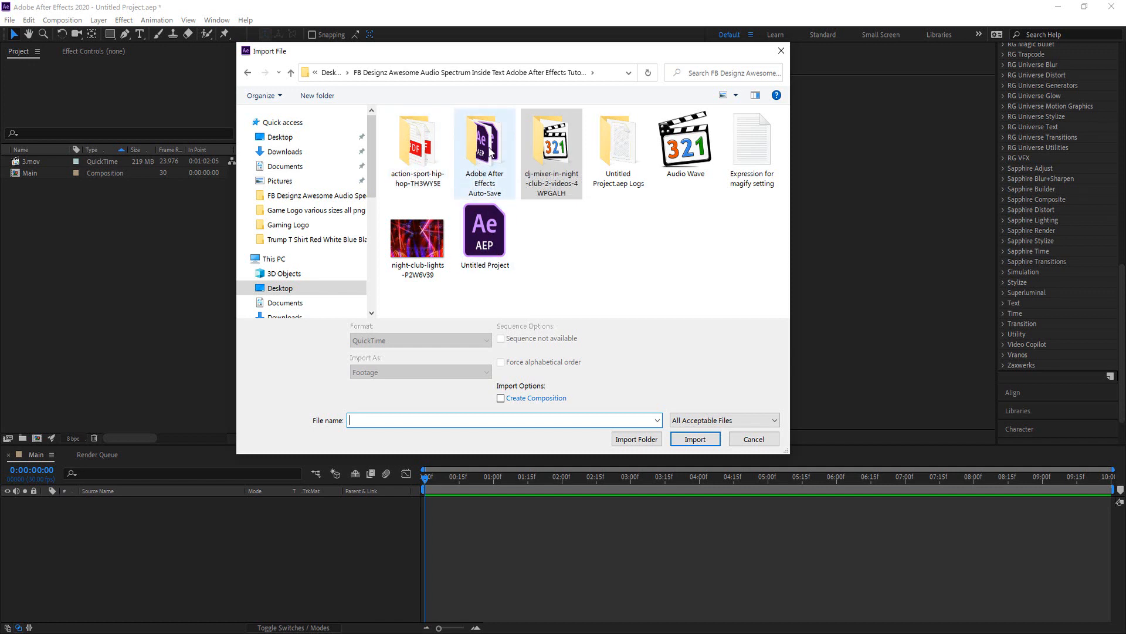
double_click(418, 147)
double_click(423, 146)
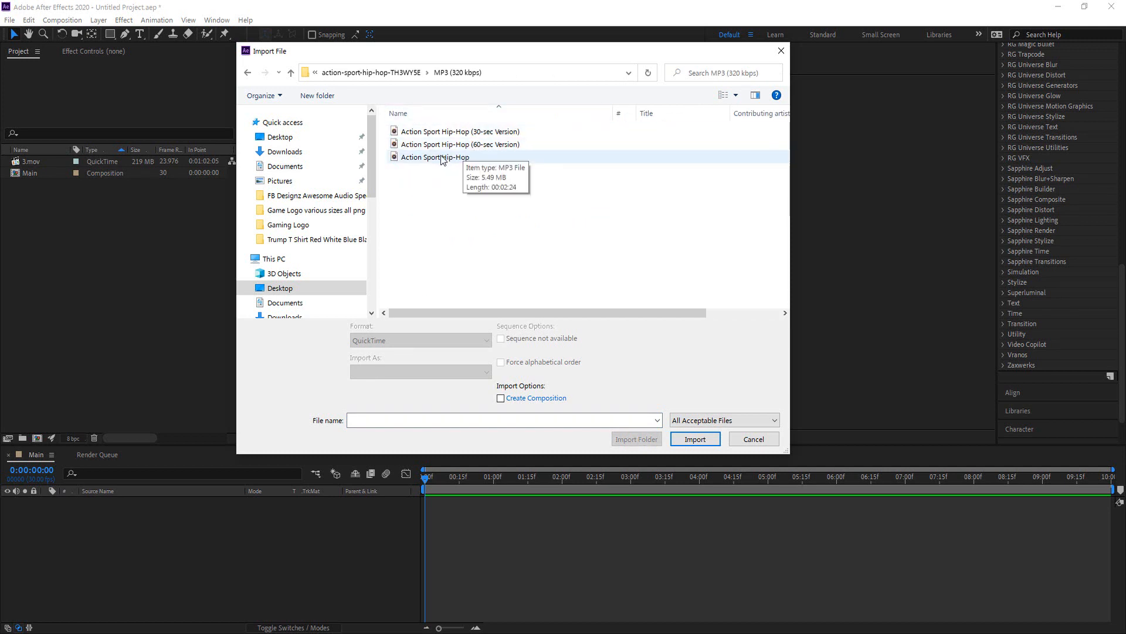
click(460, 145)
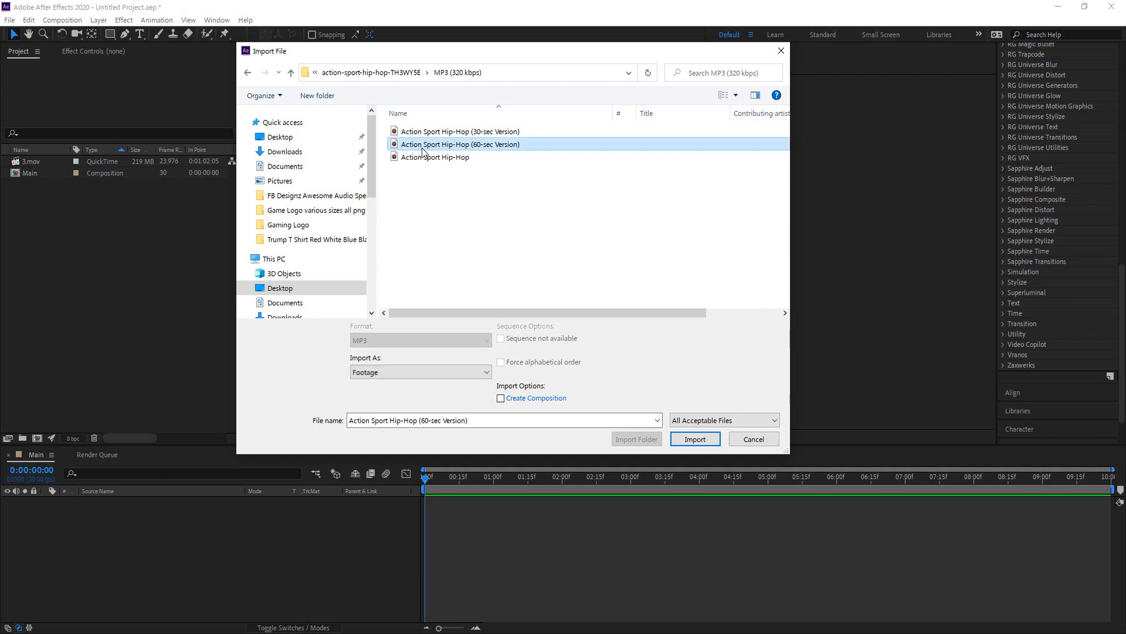
click(446, 135)
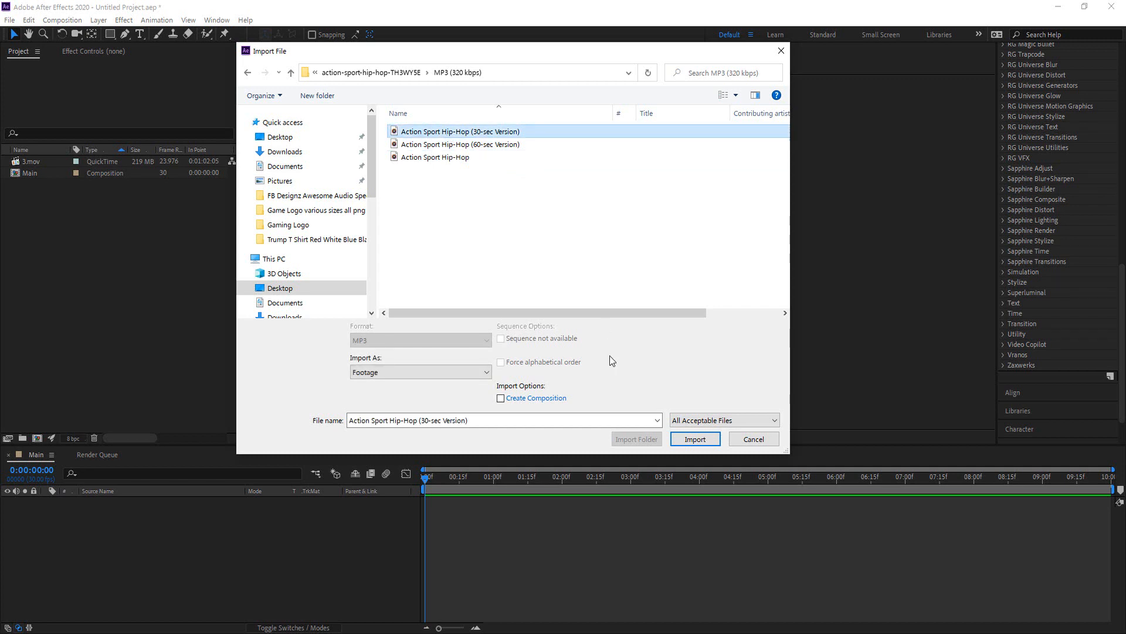
click(695, 438)
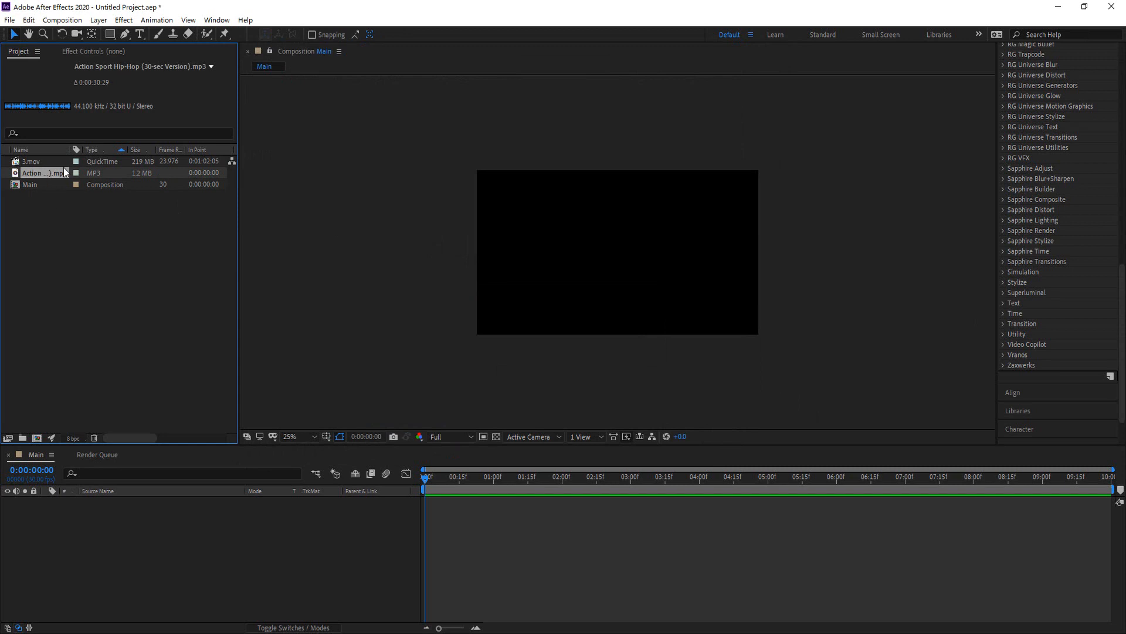
click(79, 217)
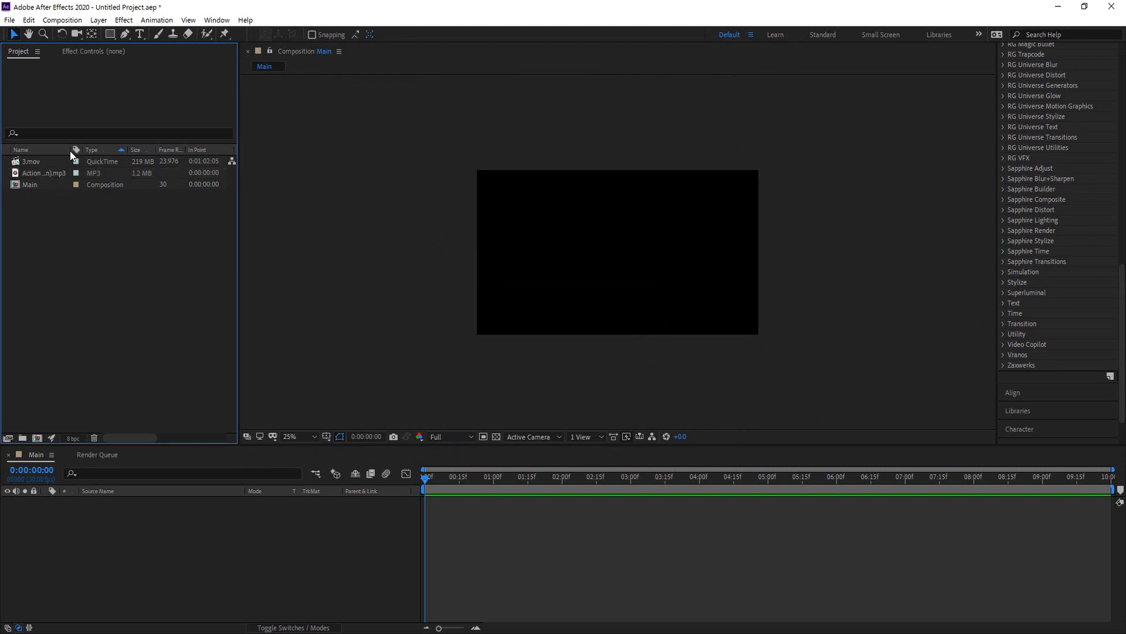
Add the Action Sport Hip-Hop MP3 to the Main timeline and preview its playback from the start.
drag(36, 174, 136, 523)
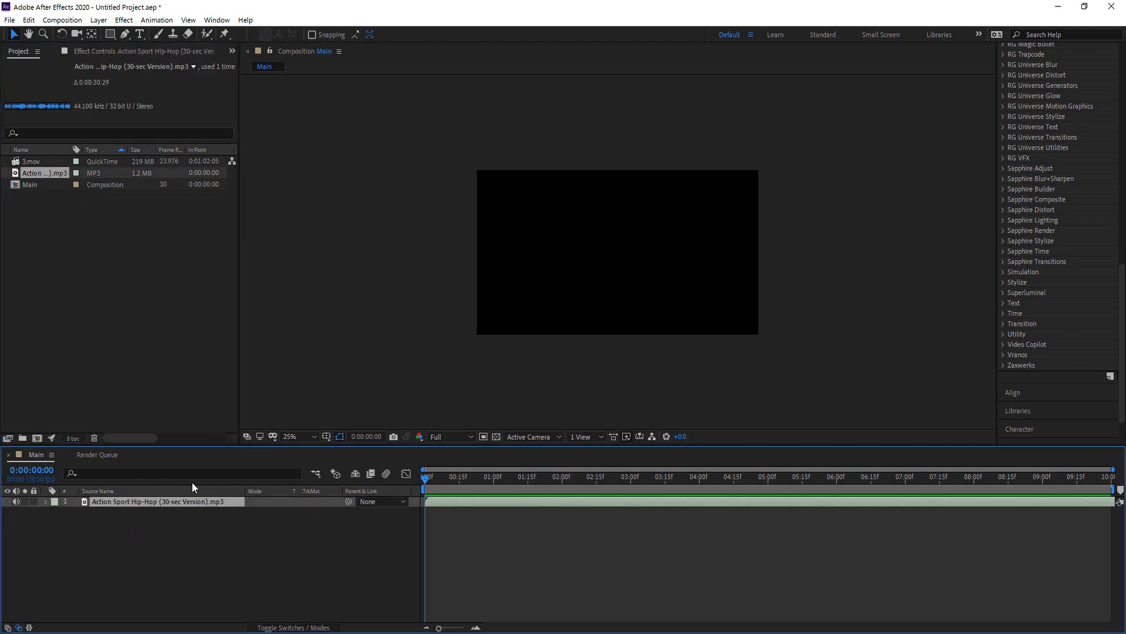
drag(426, 482, 507, 490)
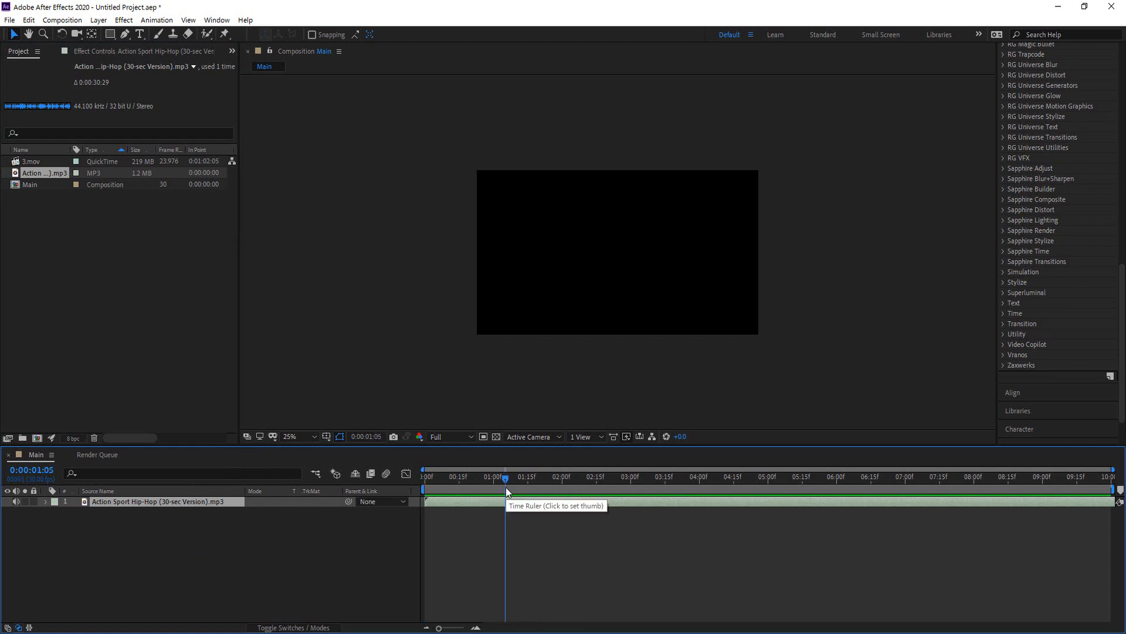
key(space)
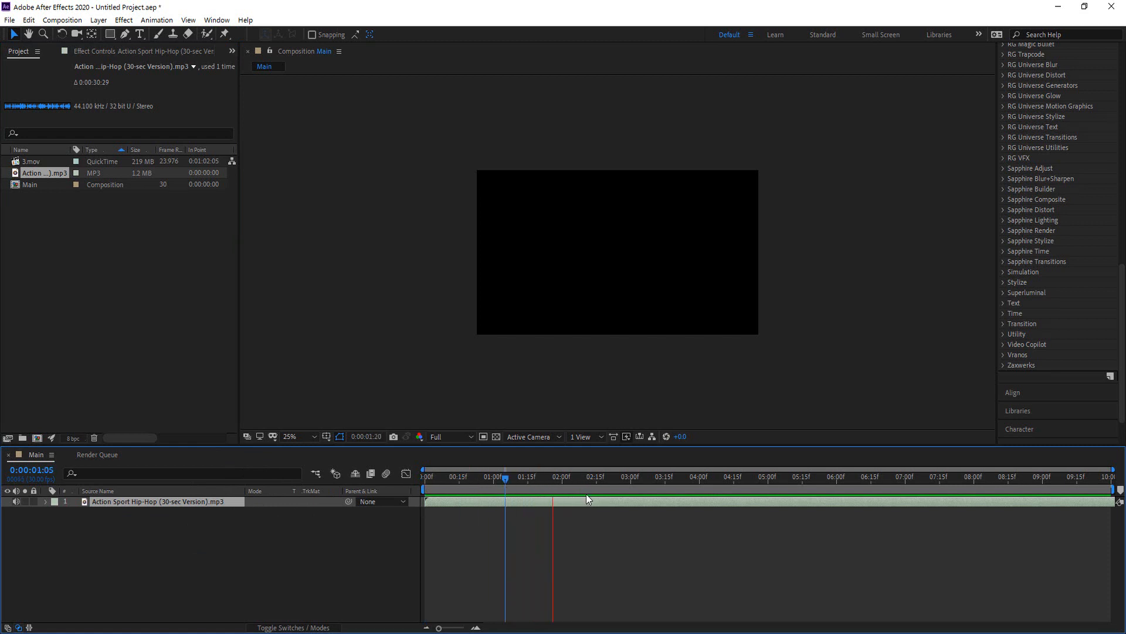
key(space)
drag(579, 481, 376, 499)
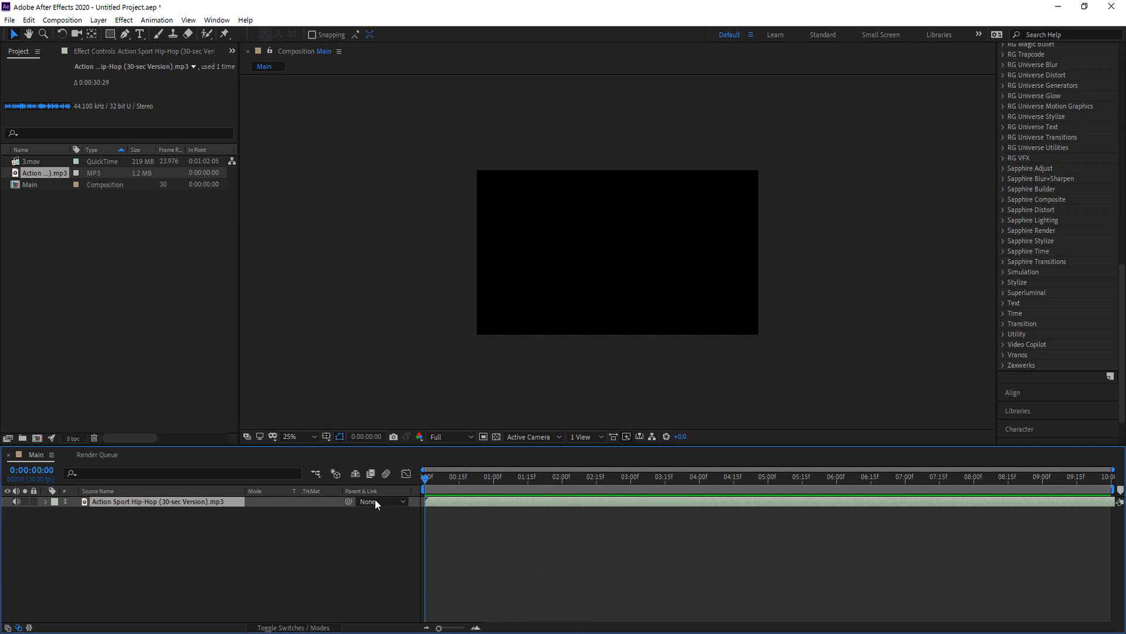
key(space)
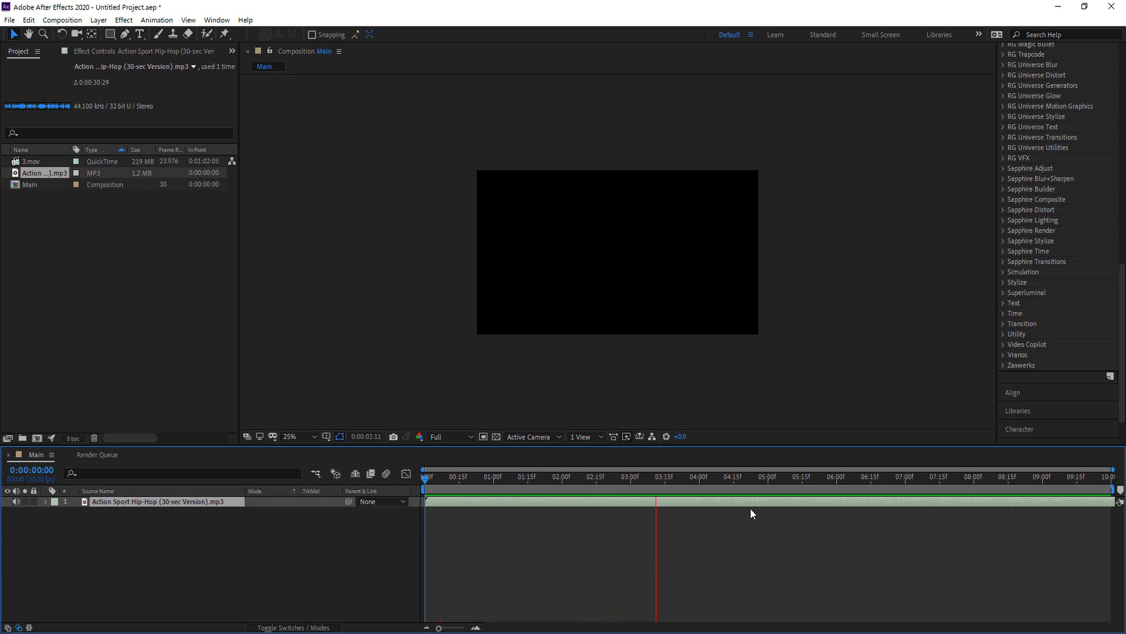
key(space)
drag(669, 481, 405, 495)
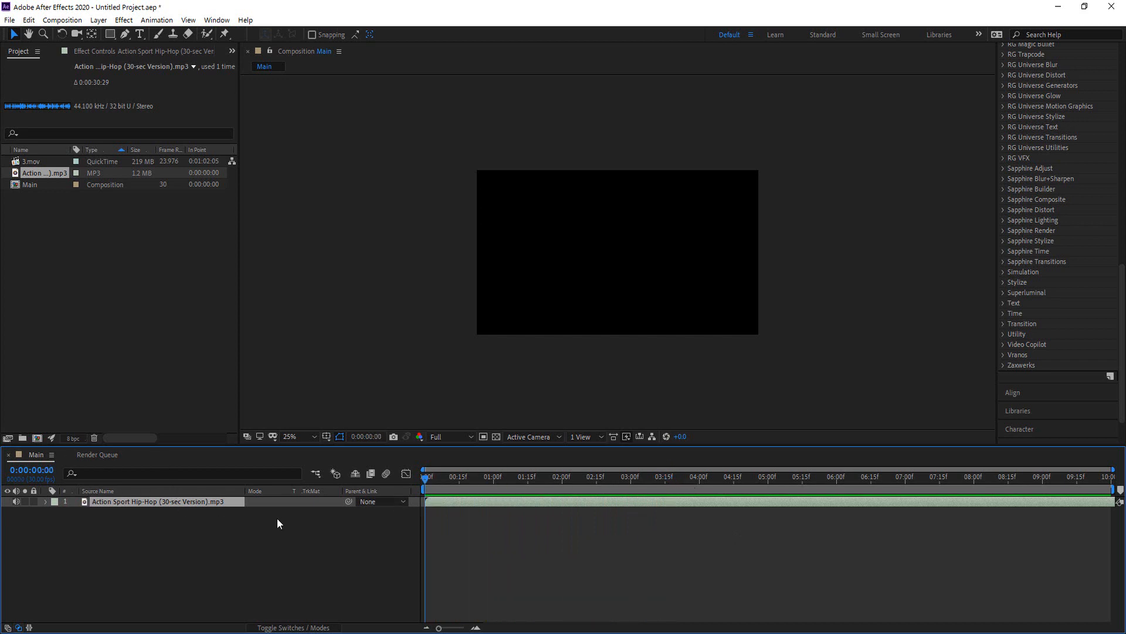
click(232, 520)
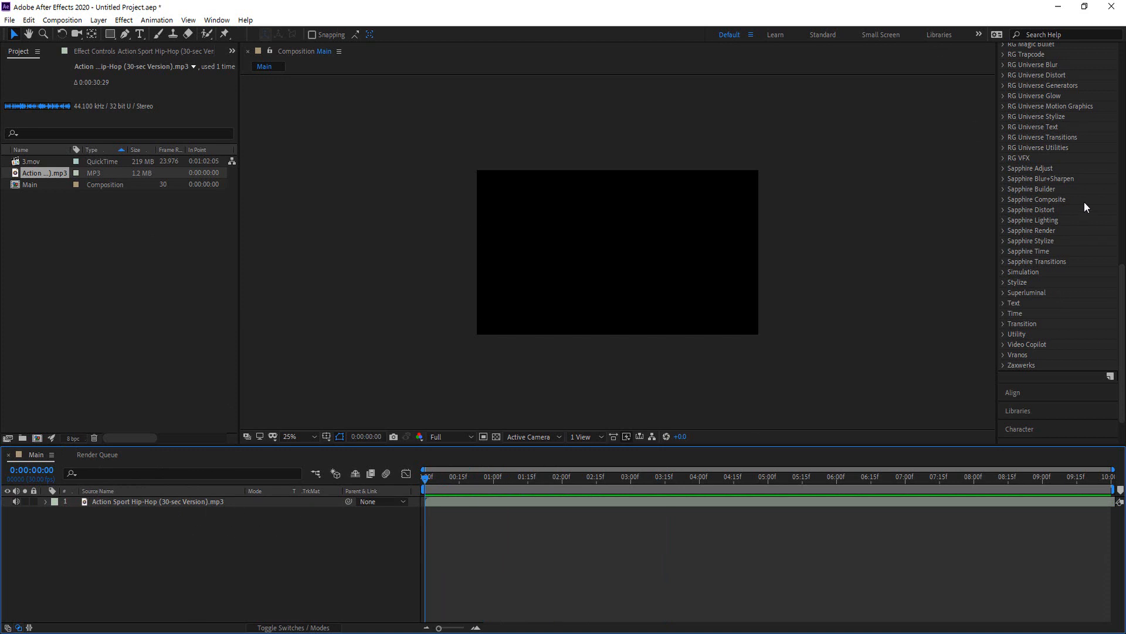
Create a black composition-sized solid named Audio above the music layer.
scroll(1084, 202, up, 20)
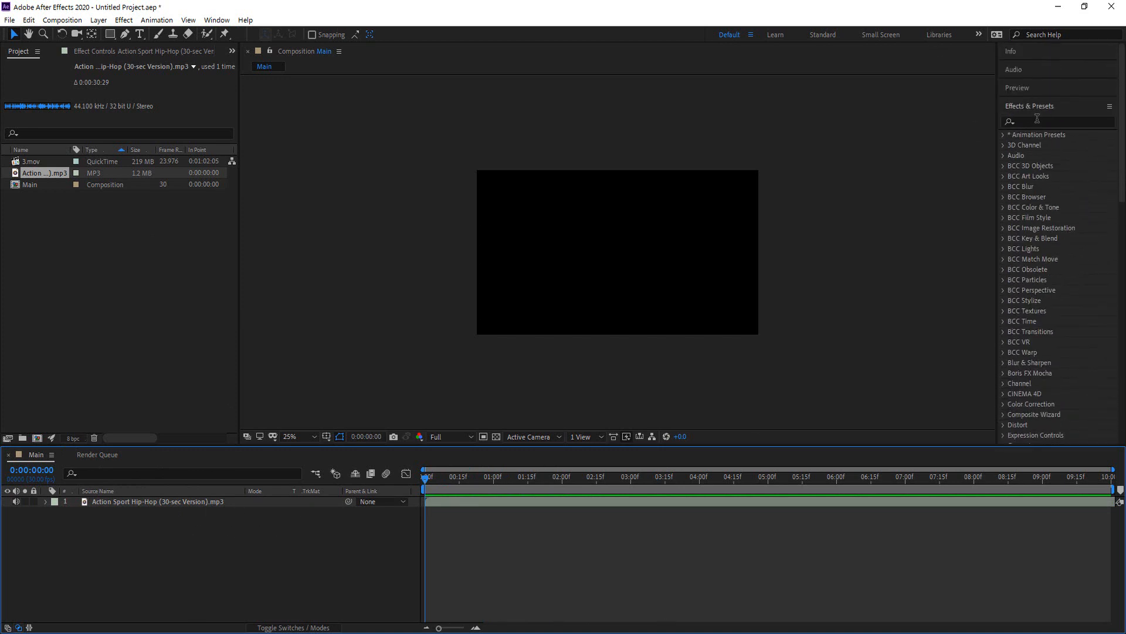
click(1029, 122)
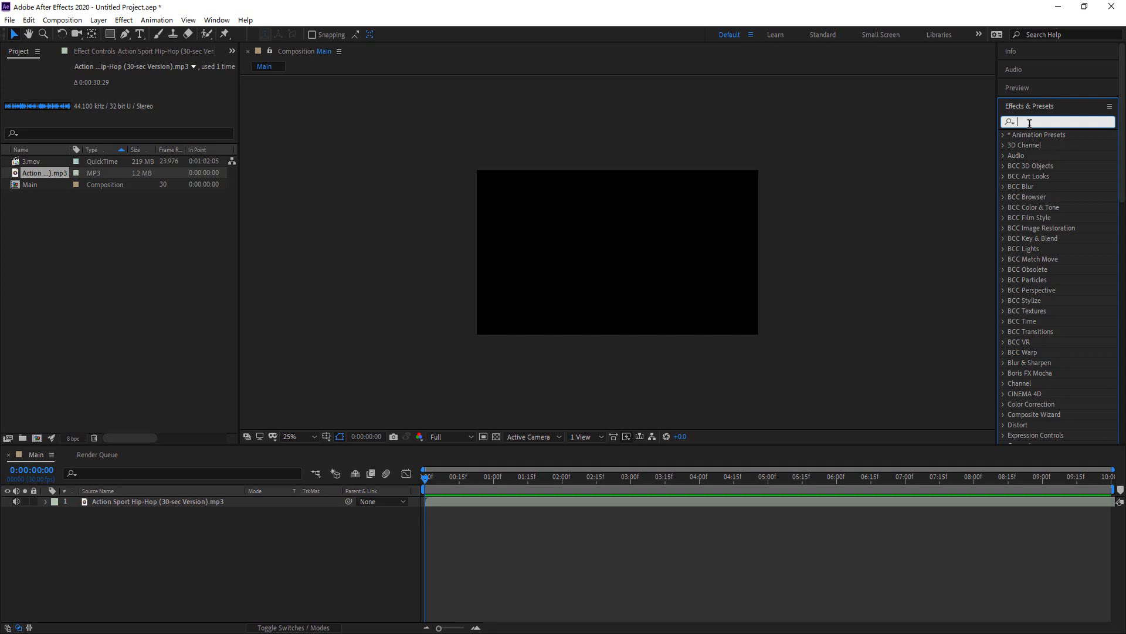
click(253, 553)
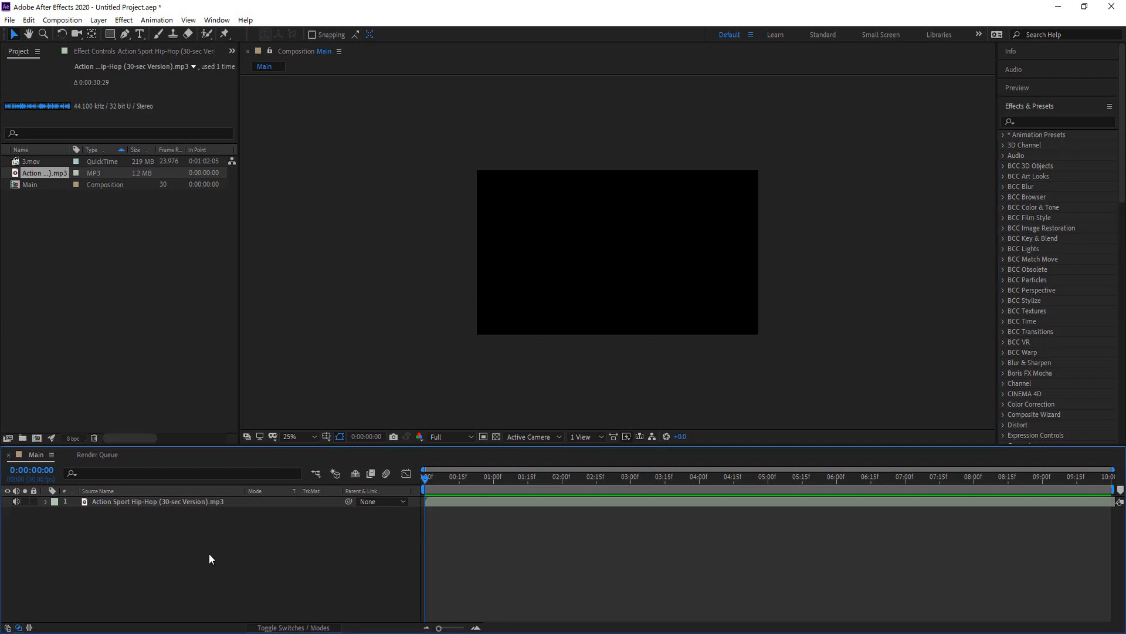
right_click(244, 550)
mouse_move(283, 416)
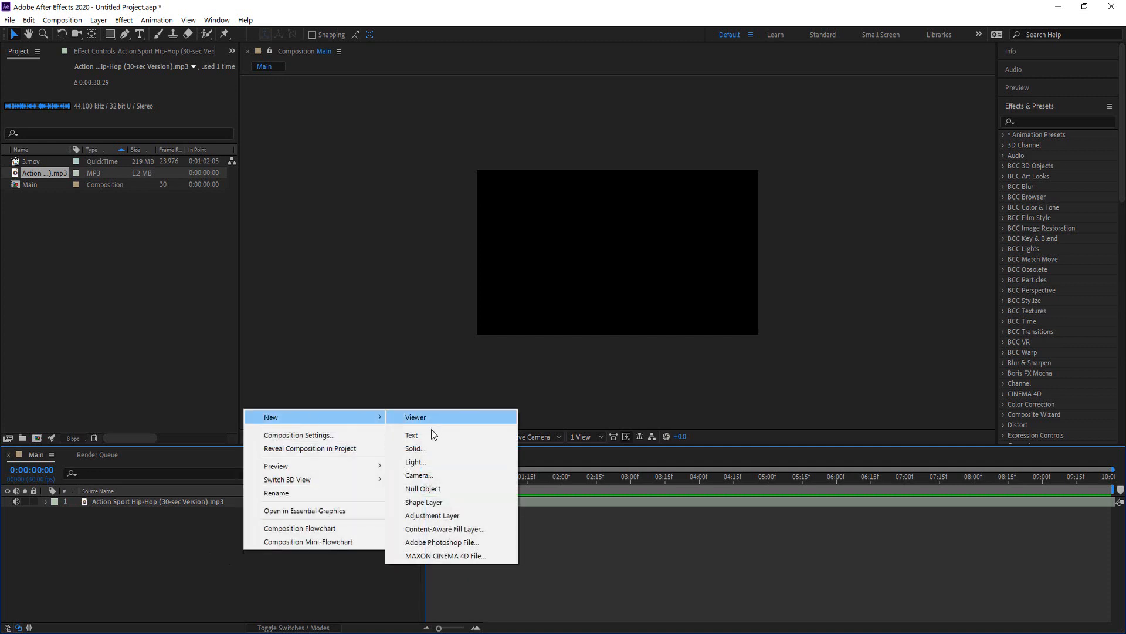
click(422, 448)
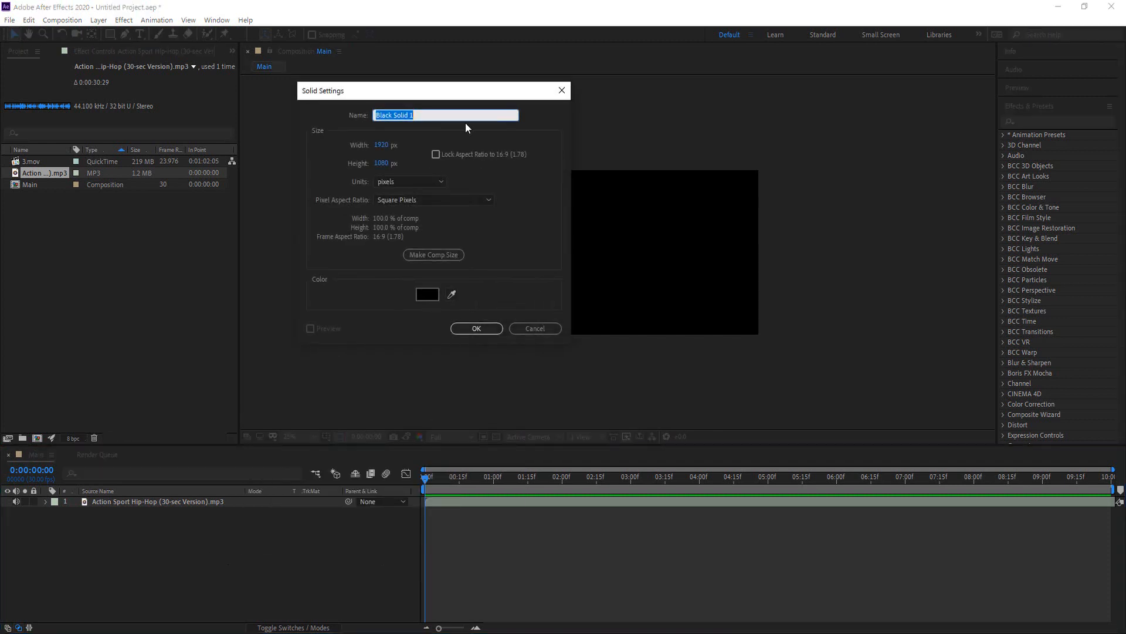
text(Audio)
click(484, 329)
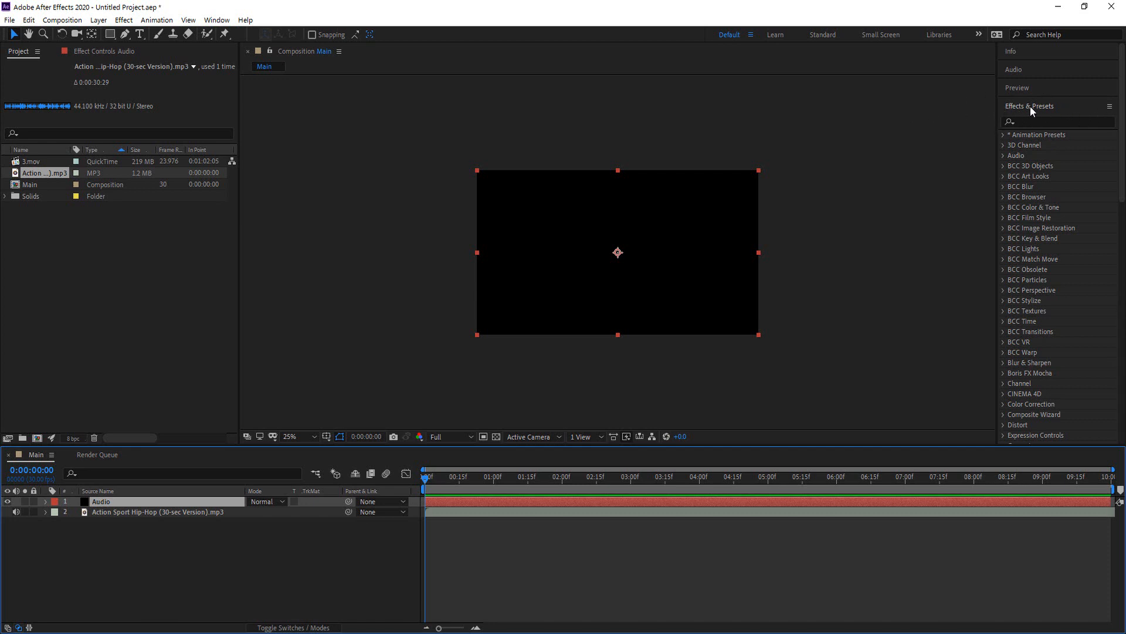
click(189, 20)
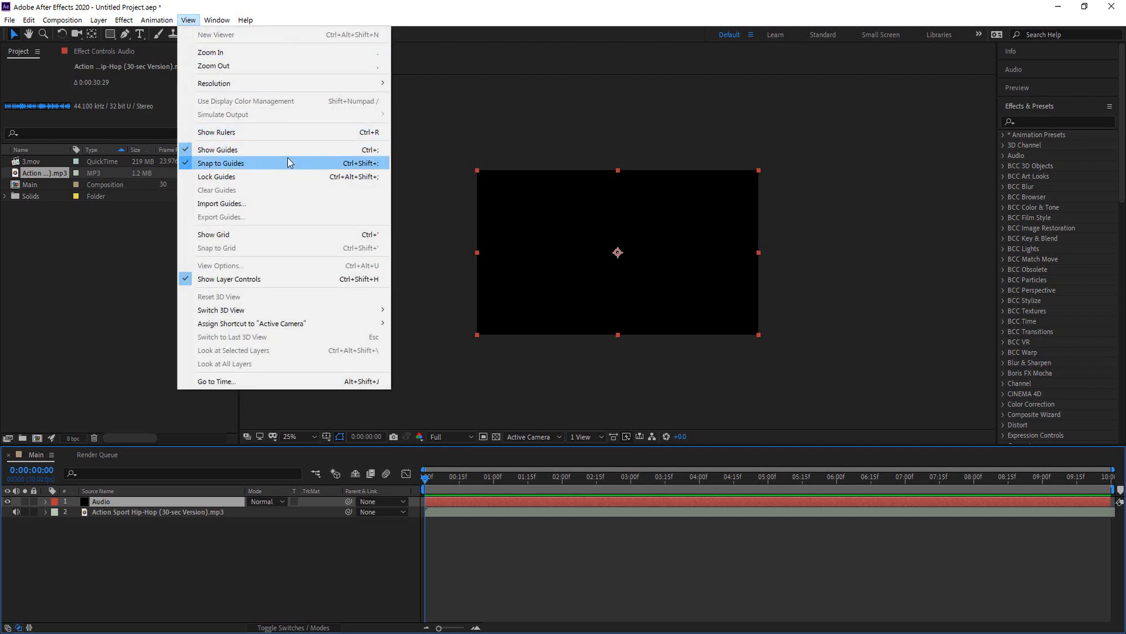
mouse_move(217, 20)
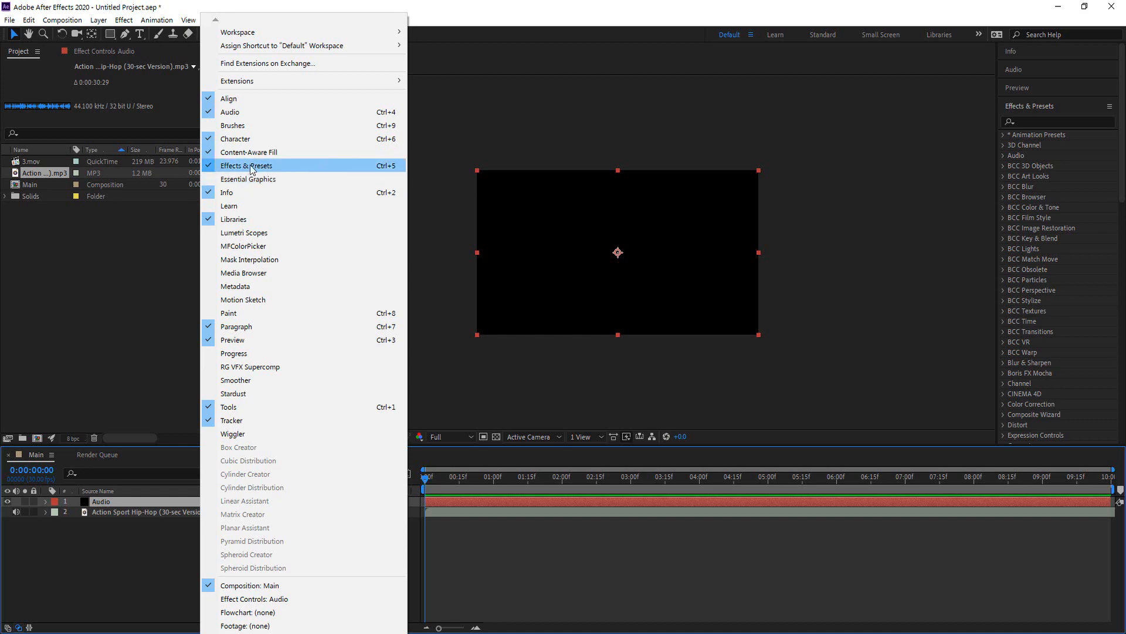
click(1061, 109)
click(1035, 106)
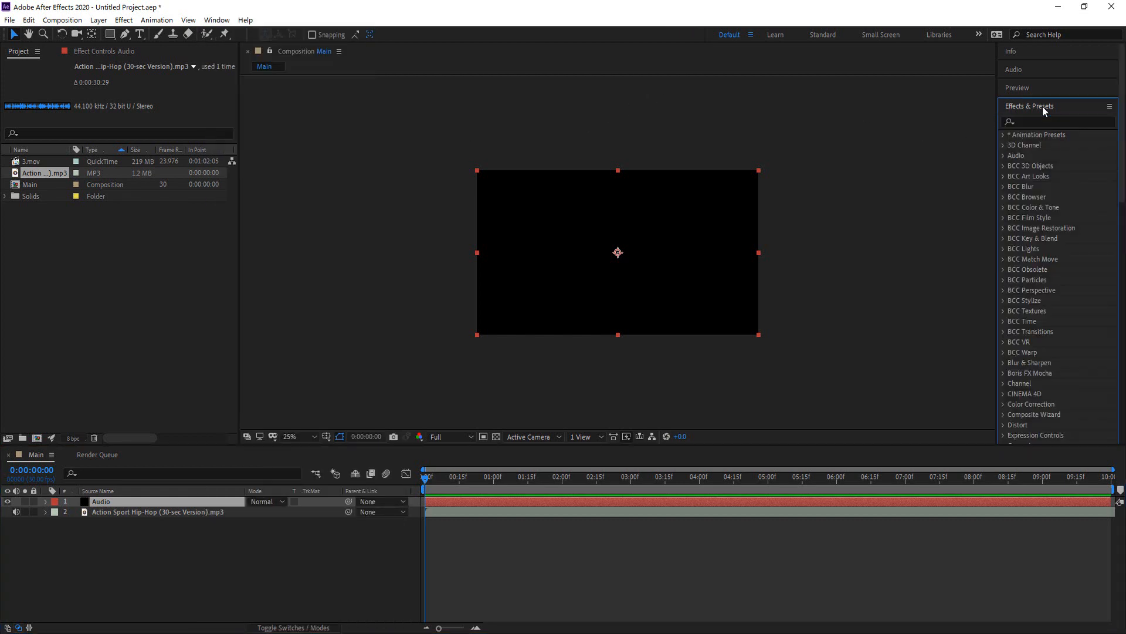
Search the effects for "audio" and apply Audio Spectrum to the Audio solid.
click(1029, 122)
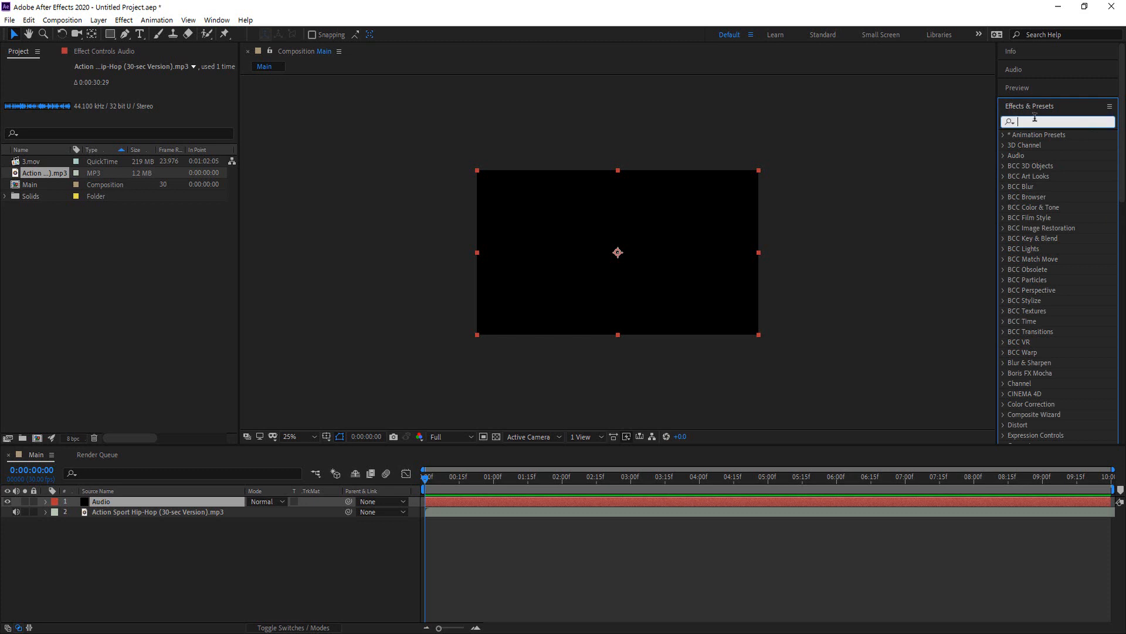
text(audio)
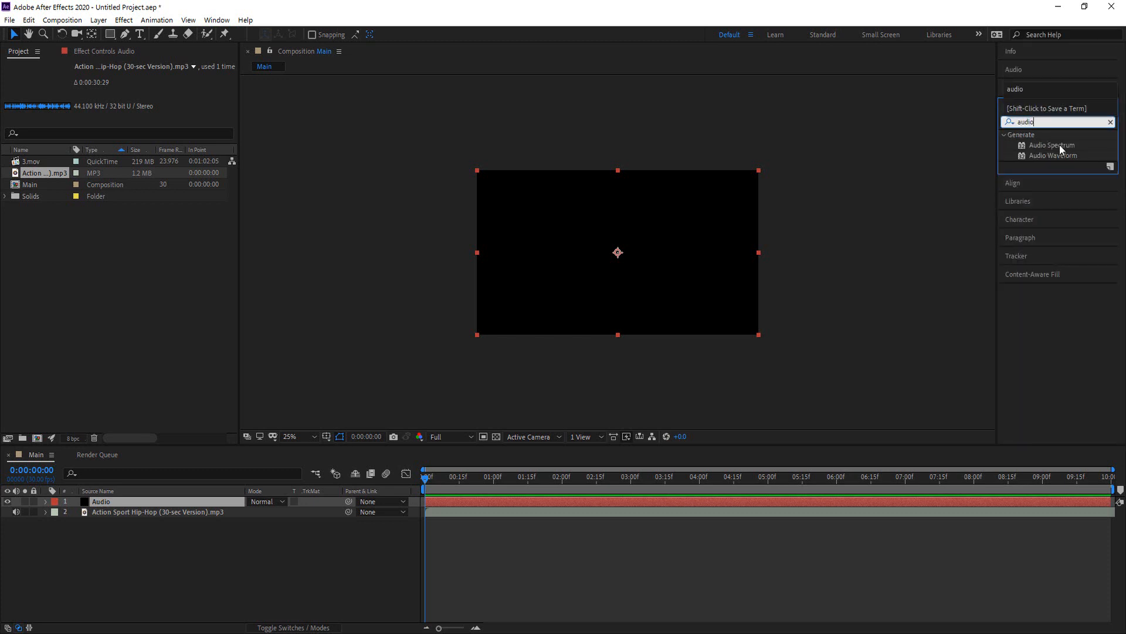
drag(1055, 145, 677, 251)
click(118, 500)
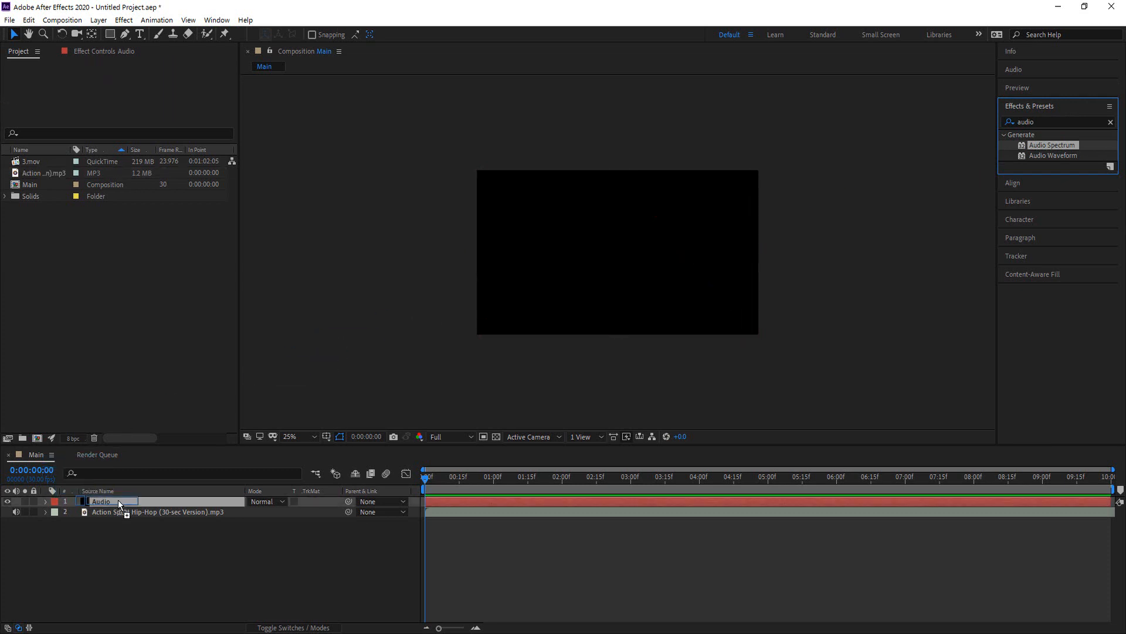
Finish placing the Audio Spectrum effect on the Audio solid layer.
key(Return)
key(BackSpace)
drag(136, 502, 136, 502)
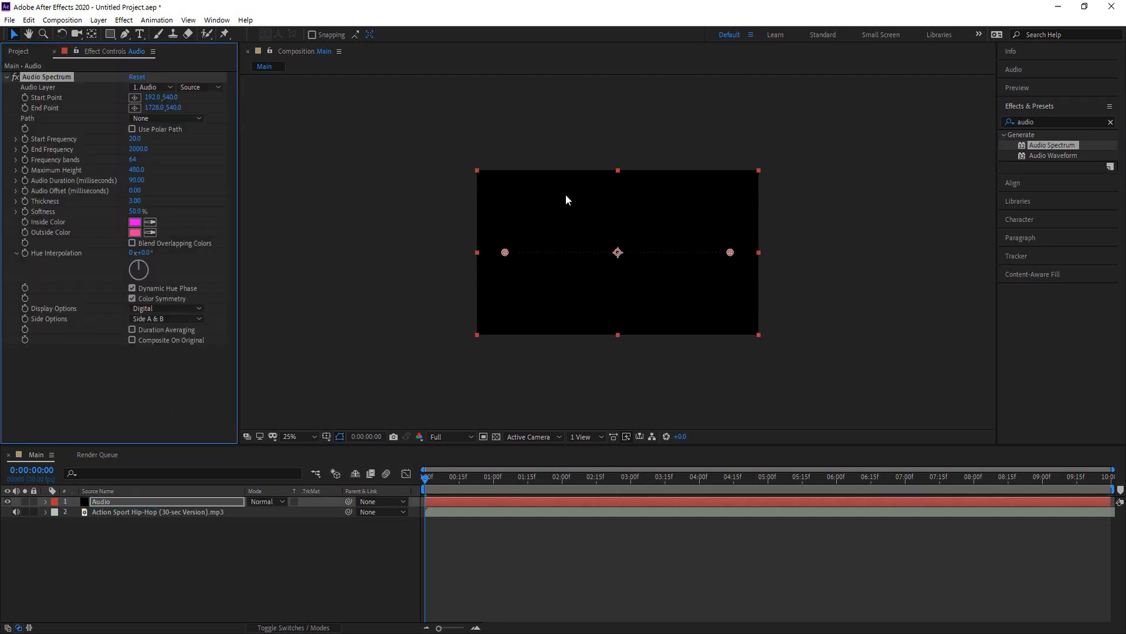
Preview the default audio spectrum from the first frame and return to the start of the composition.
scroll(683, 235, up, 3)
scroll(683, 234, down, 1)
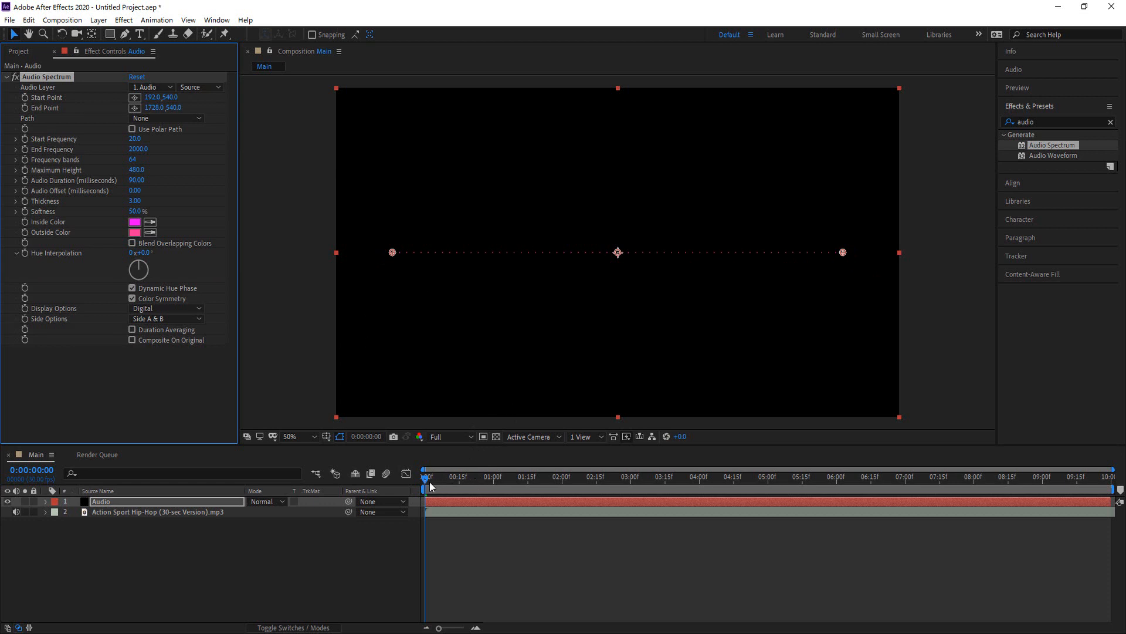
key(space)
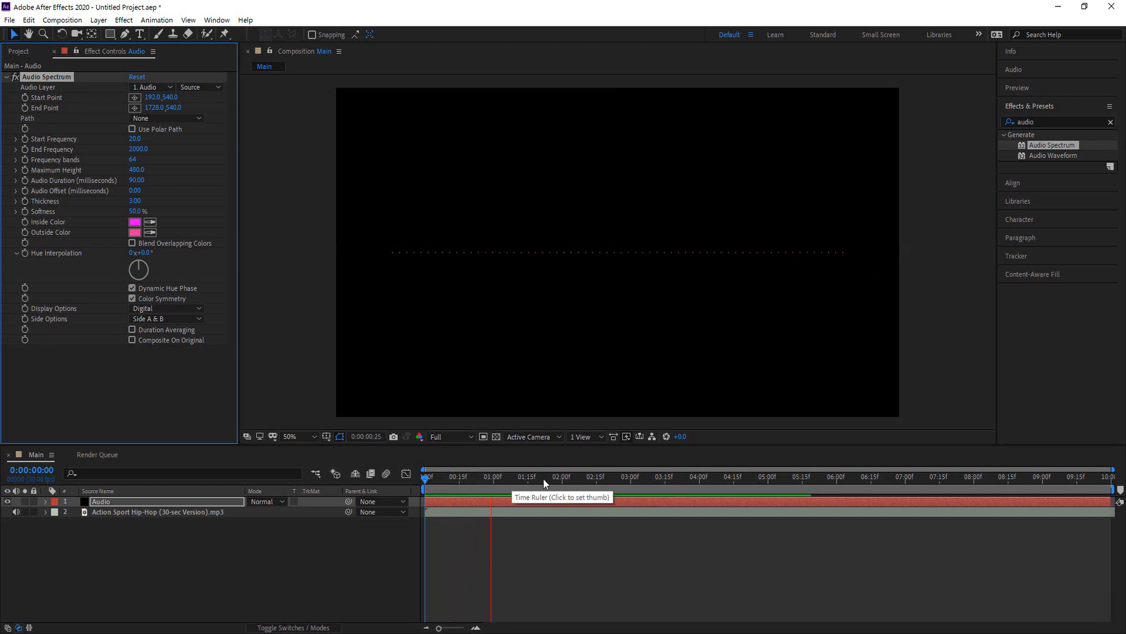
key(space)
key(space)
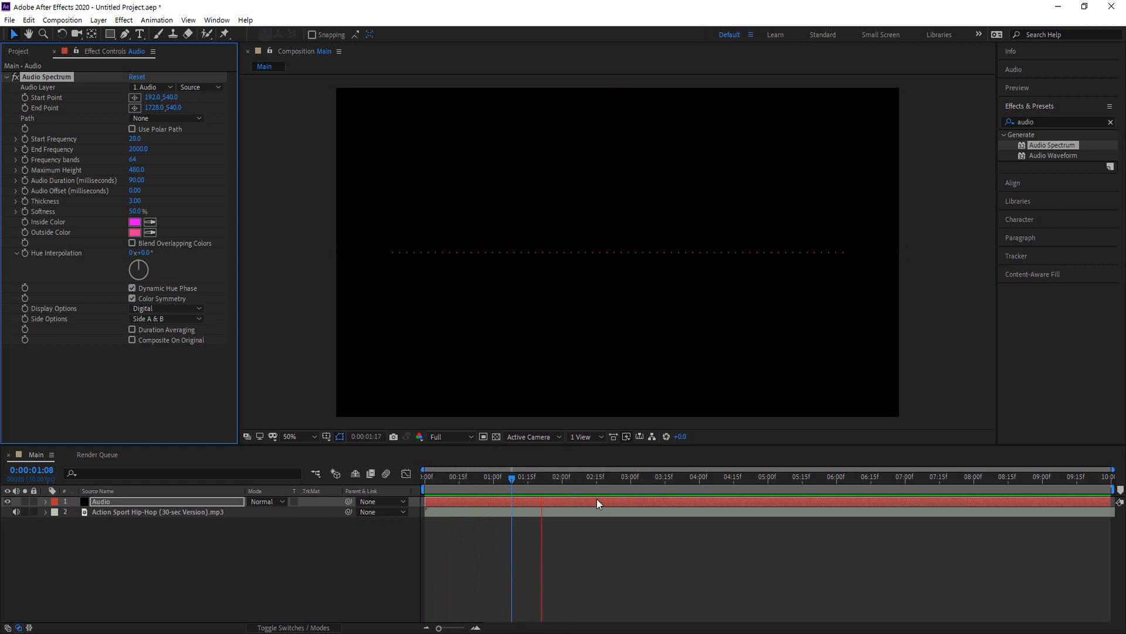
key(space)
click(350, 494)
key(Home)
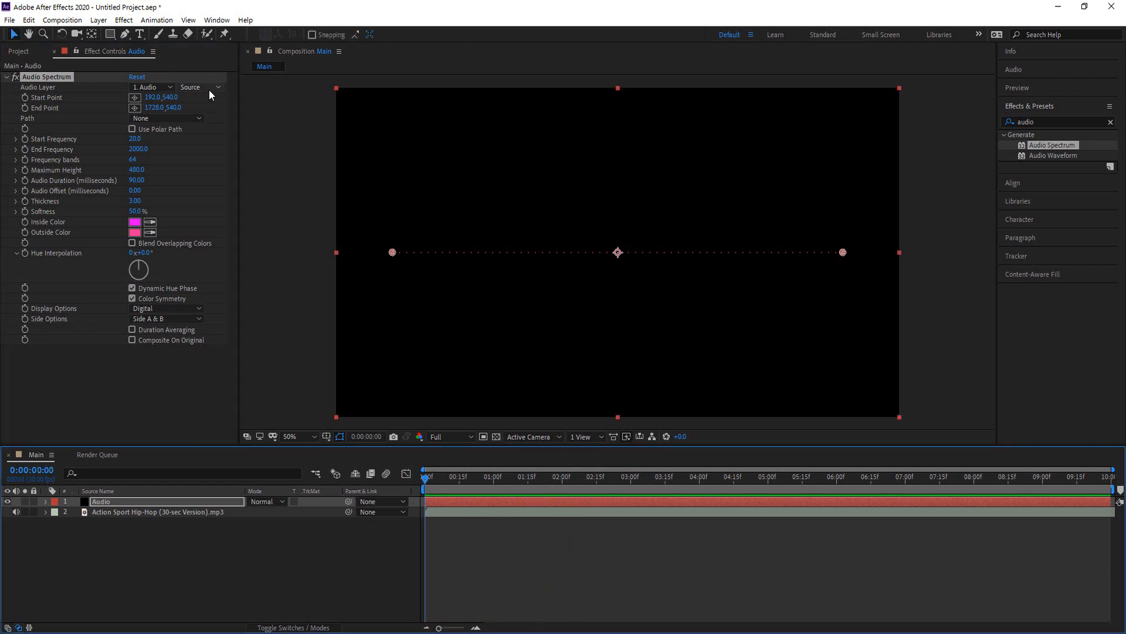
Set the spectrum's audio layer to Action Sport Hip-Hop (30-sec Version).mp3 and scrub to 0:00:04:03.
click(170, 87)
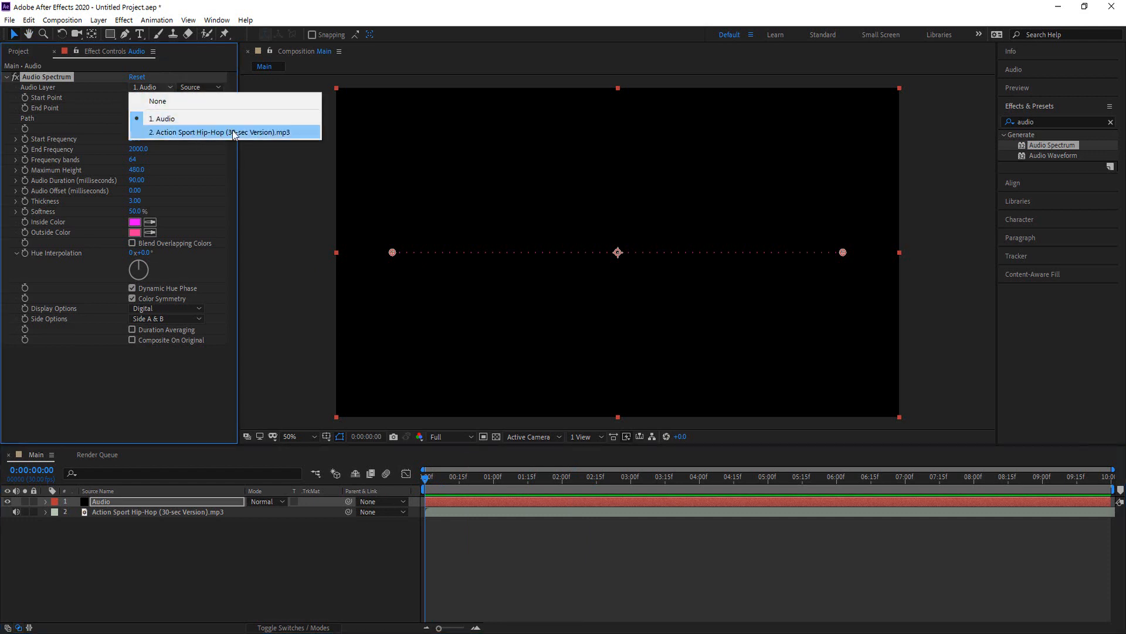
click(199, 132)
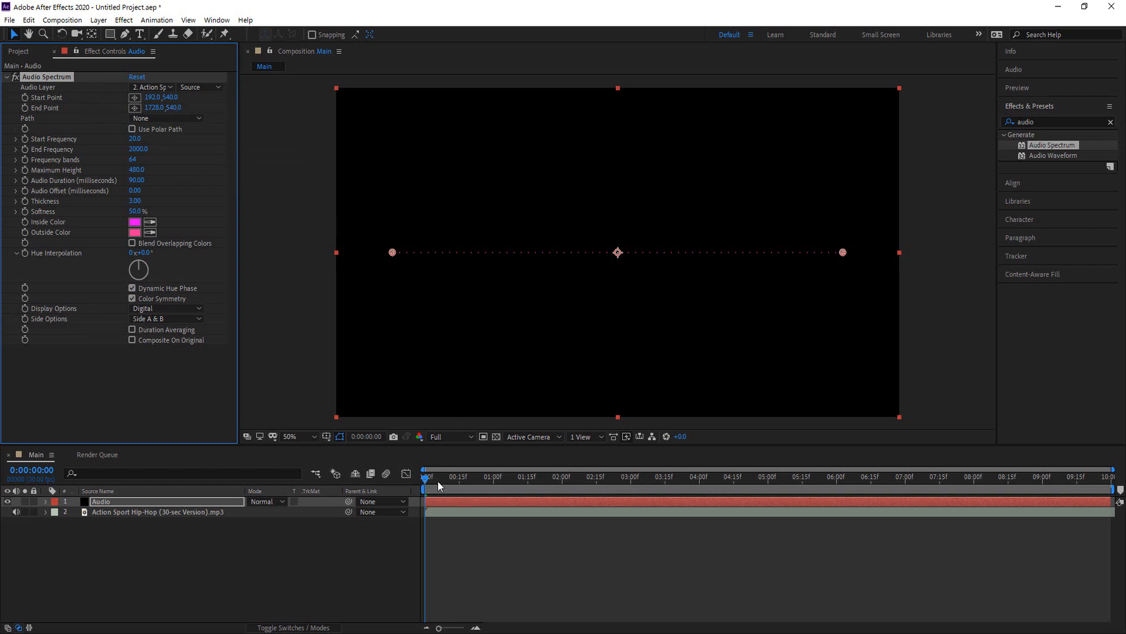
drag(438, 481, 705, 473)
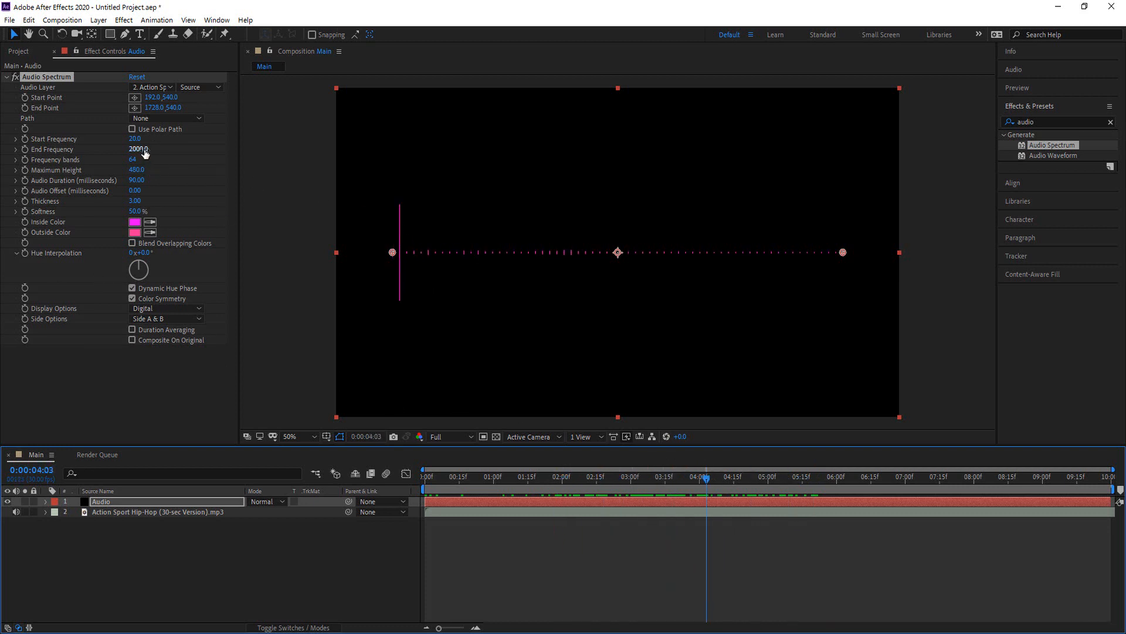
Set the spectrum's end frequency to 101, frequency bands to 260 and thickness to 7.80.
drag(145, 153, 110, 155)
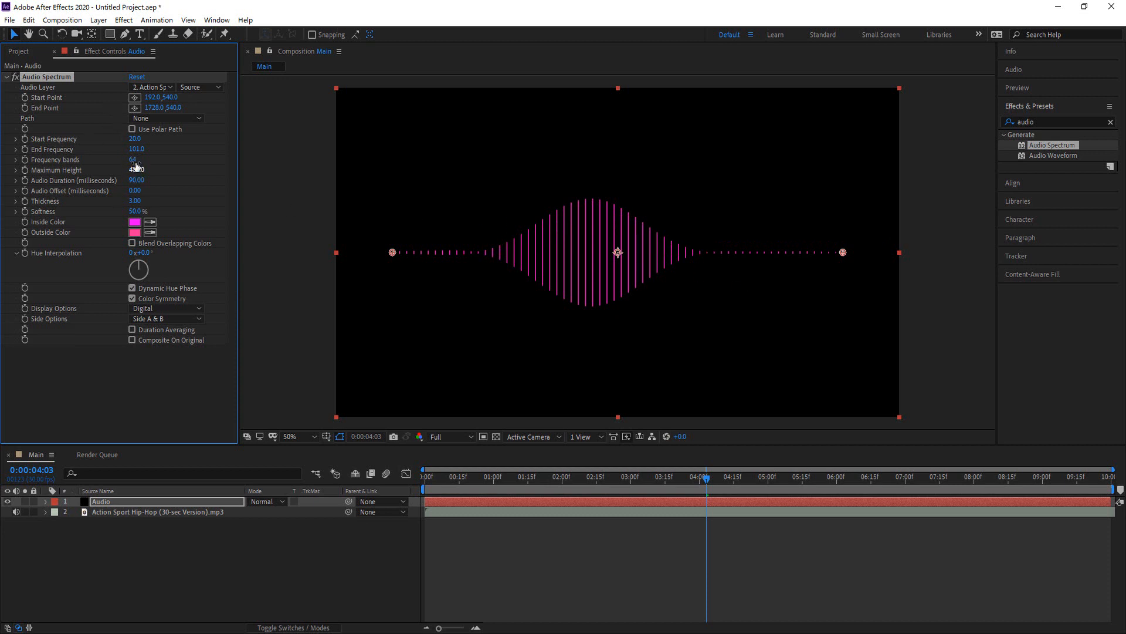
drag(132, 163, 252, 166)
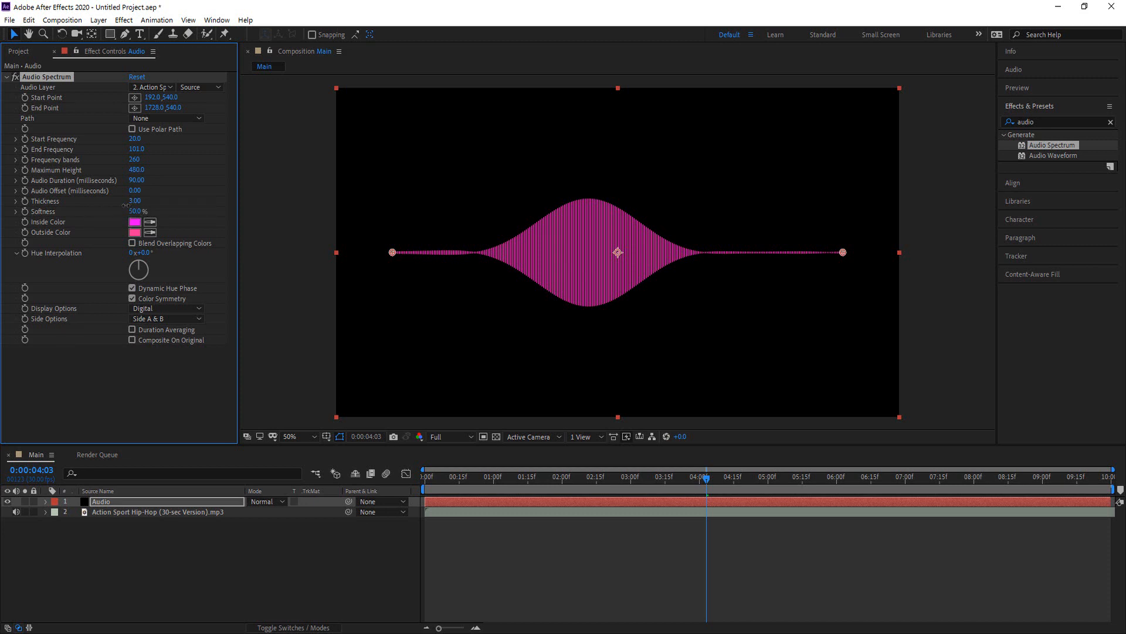
drag(125, 205, 156, 202)
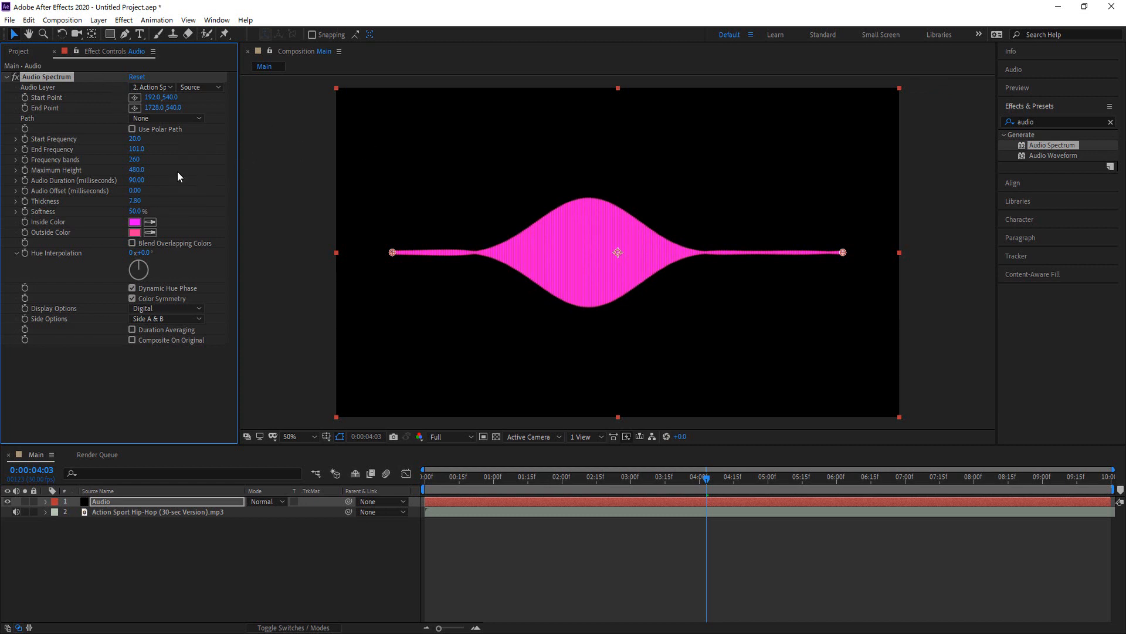
Change both the inside and outside colors of the spectrum to white (FFFFFF).
click(134, 221)
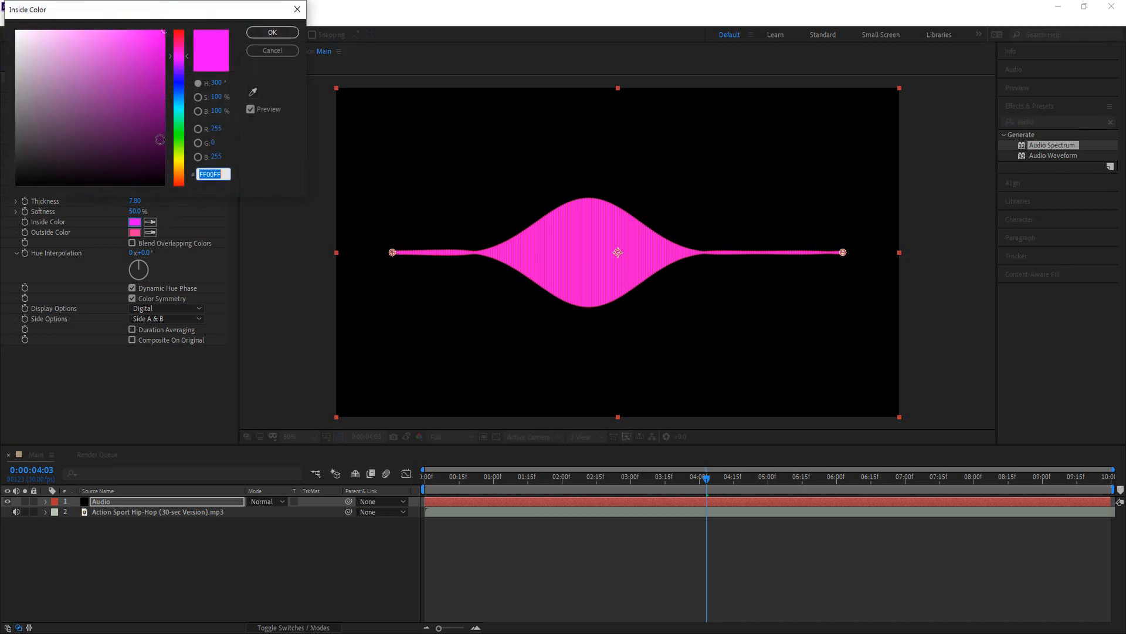
drag(62, 75, 3, 21)
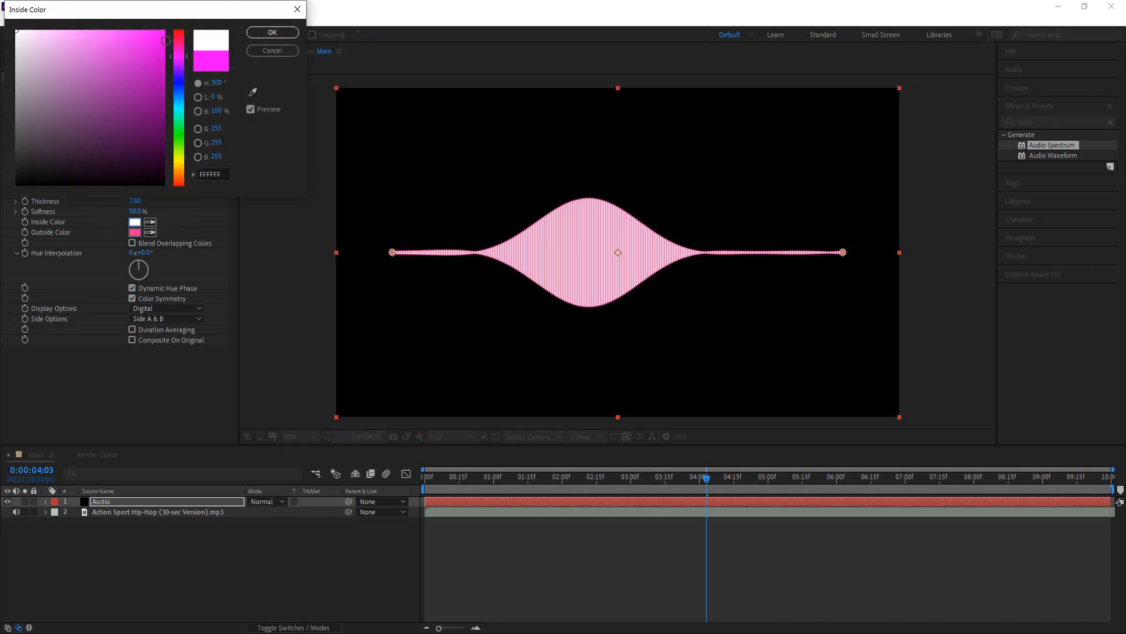
click(264, 37)
click(134, 233)
drag(71, 96, 13, 27)
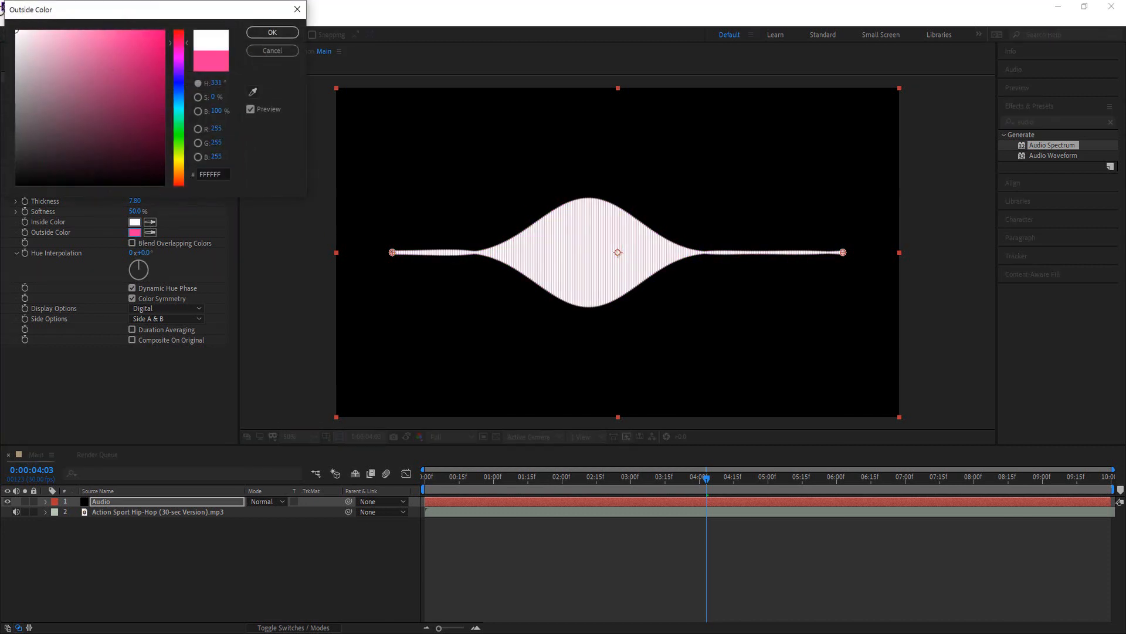
click(250, 33)
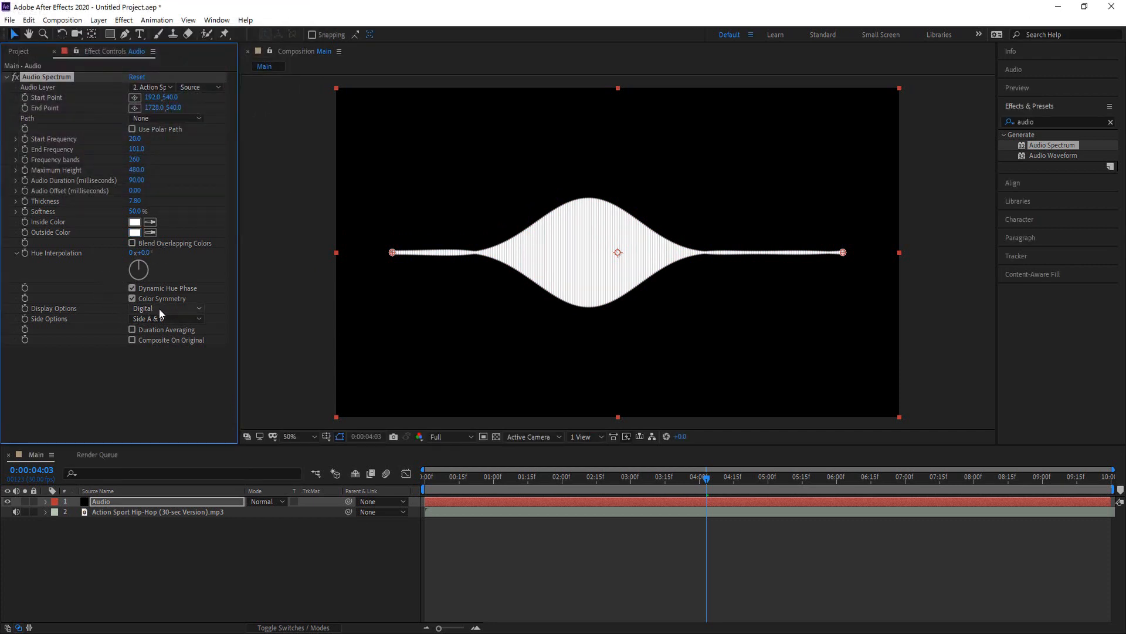
Keep the spectrum's display option as Digital and set its side option to Side A.
click(183, 310)
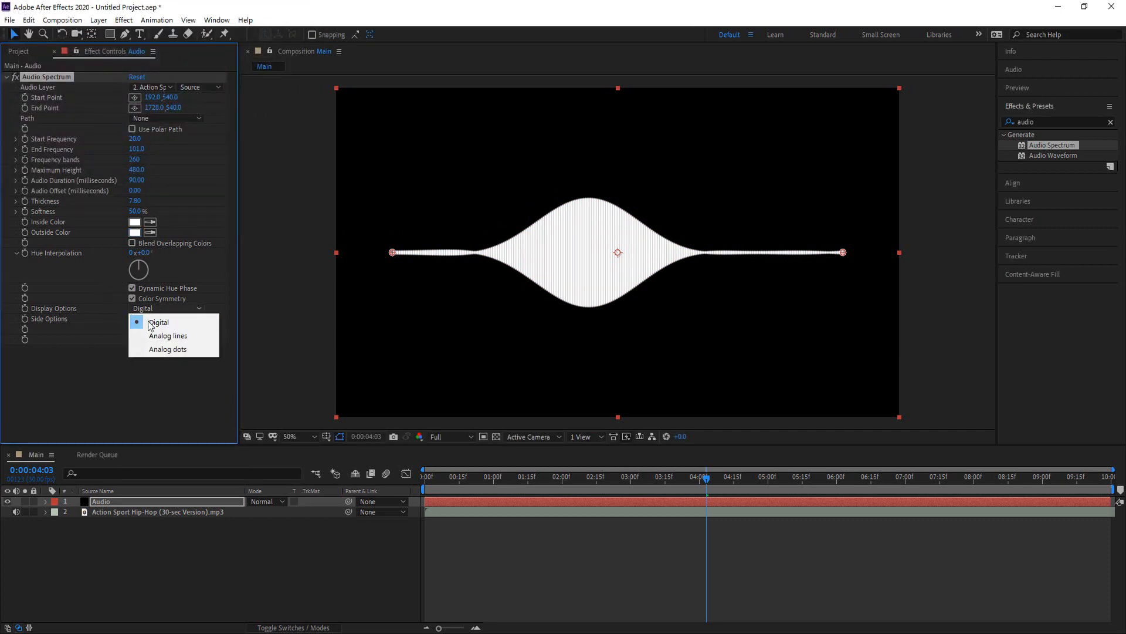
click(158, 322)
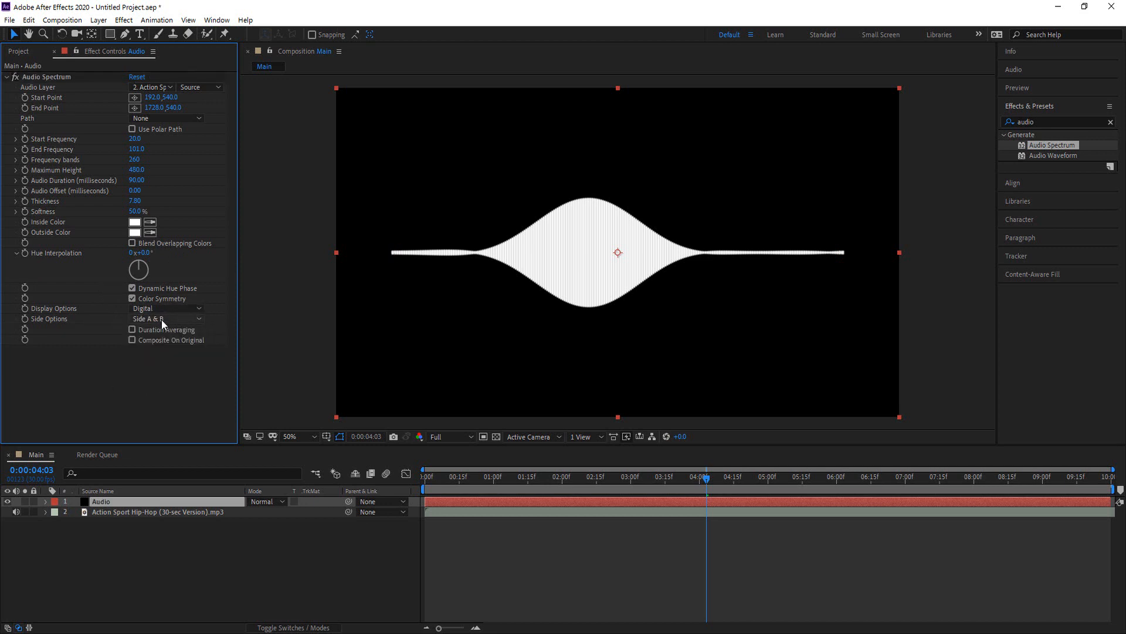
click(161, 319)
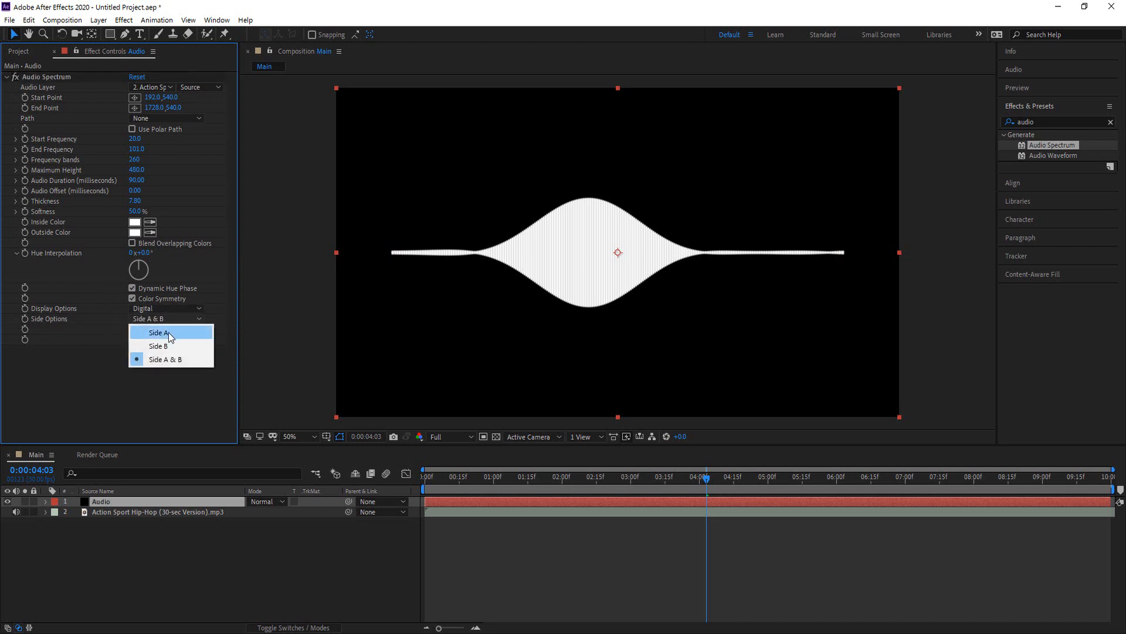
click(168, 332)
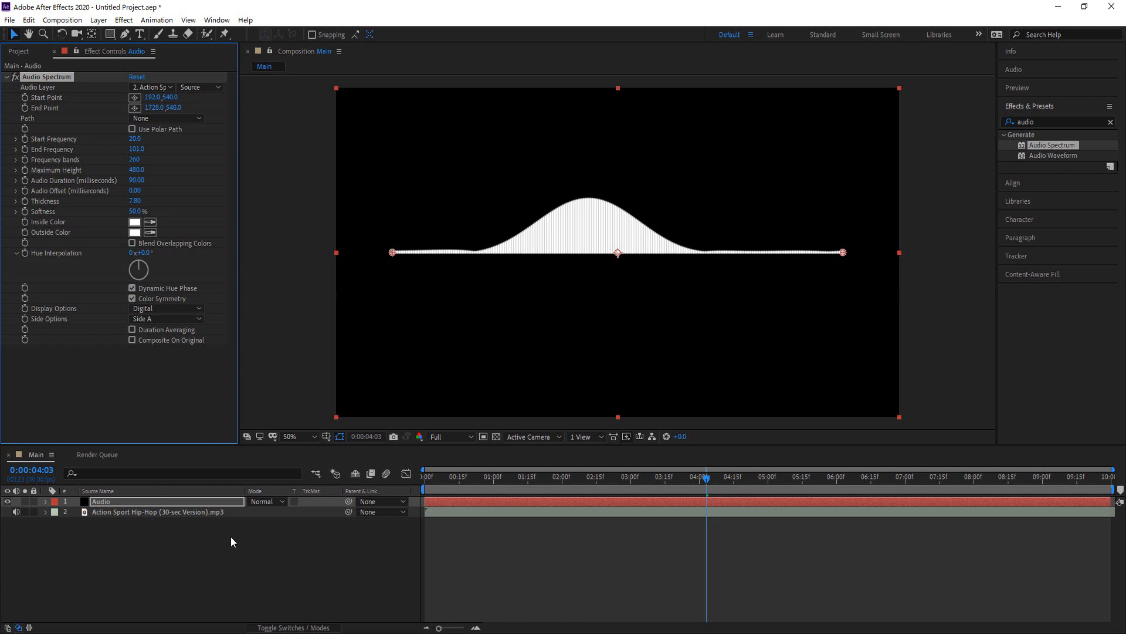
Create a new empty text layer above the Audio layer in the Main composition.
click(212, 547)
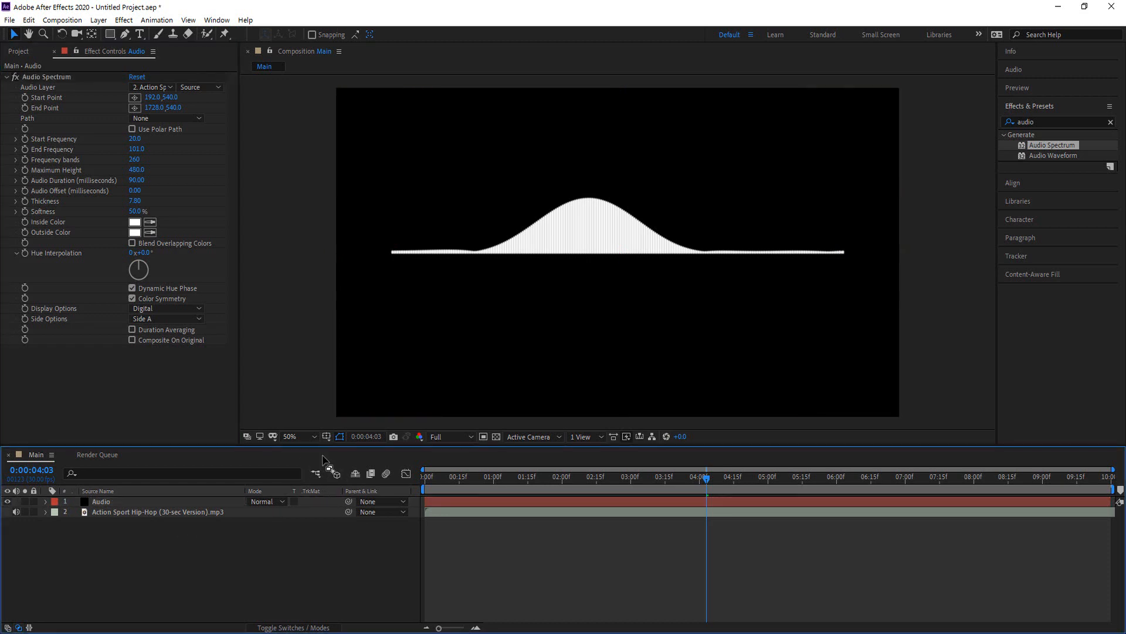
right_click(255, 541)
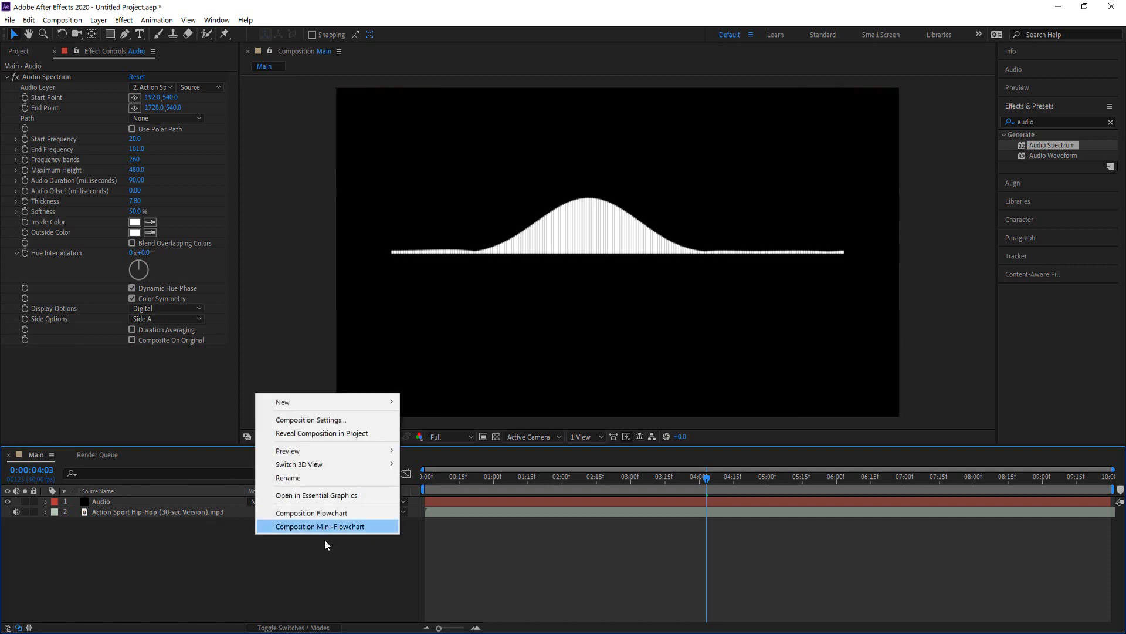
mouse_move(309, 399)
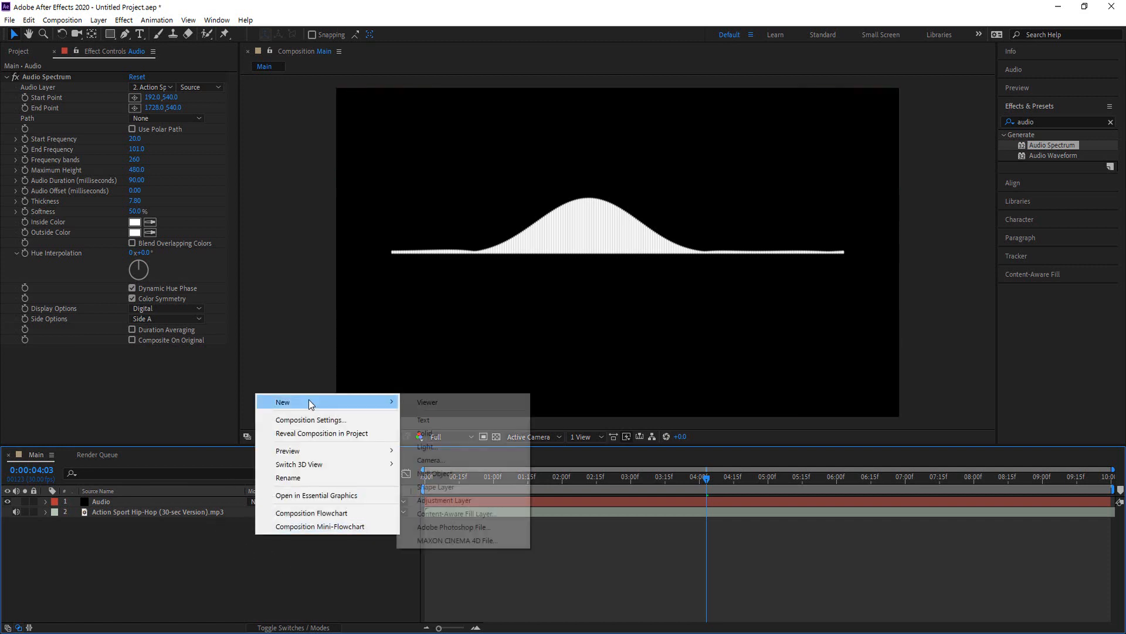
click(438, 419)
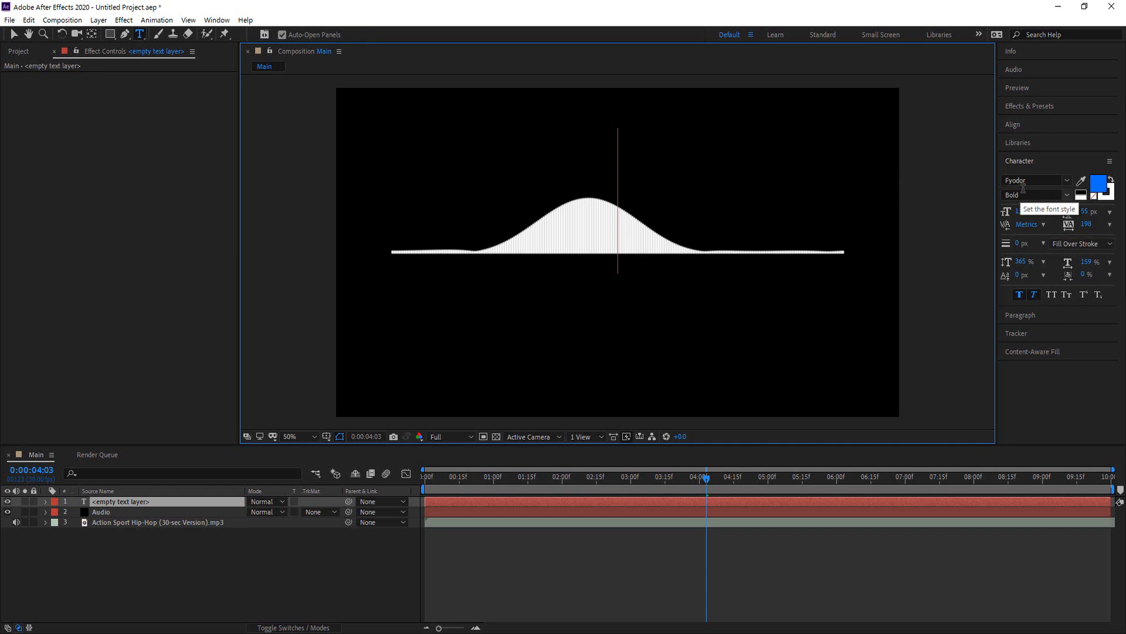
Set the new text layer's font to Gill Sans Ultra Bold.
click(1075, 188)
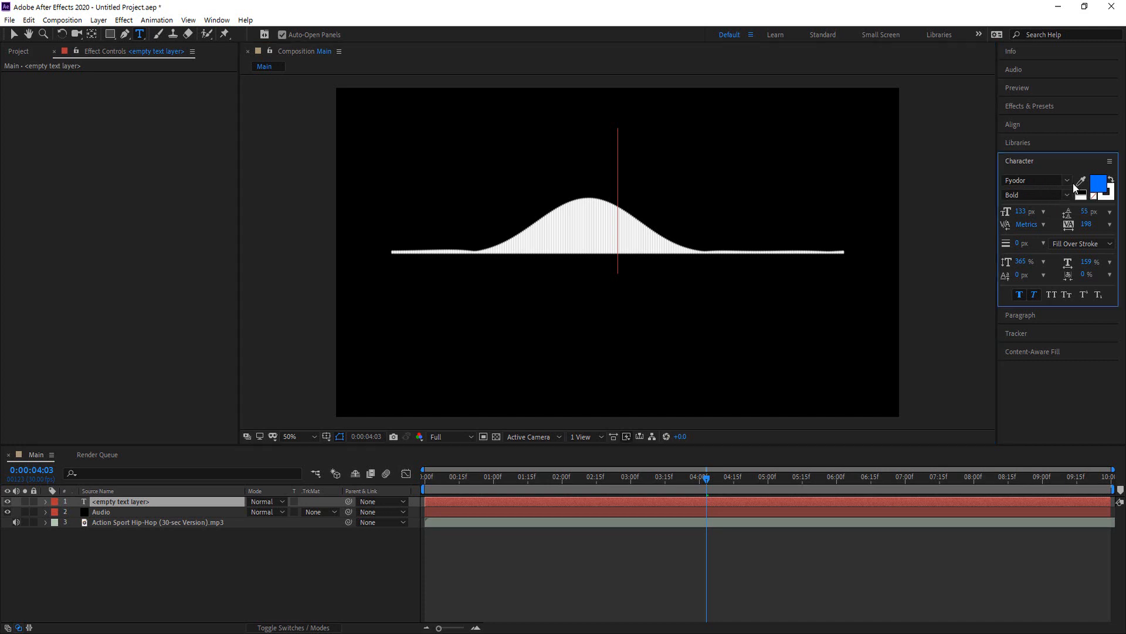
click(1066, 180)
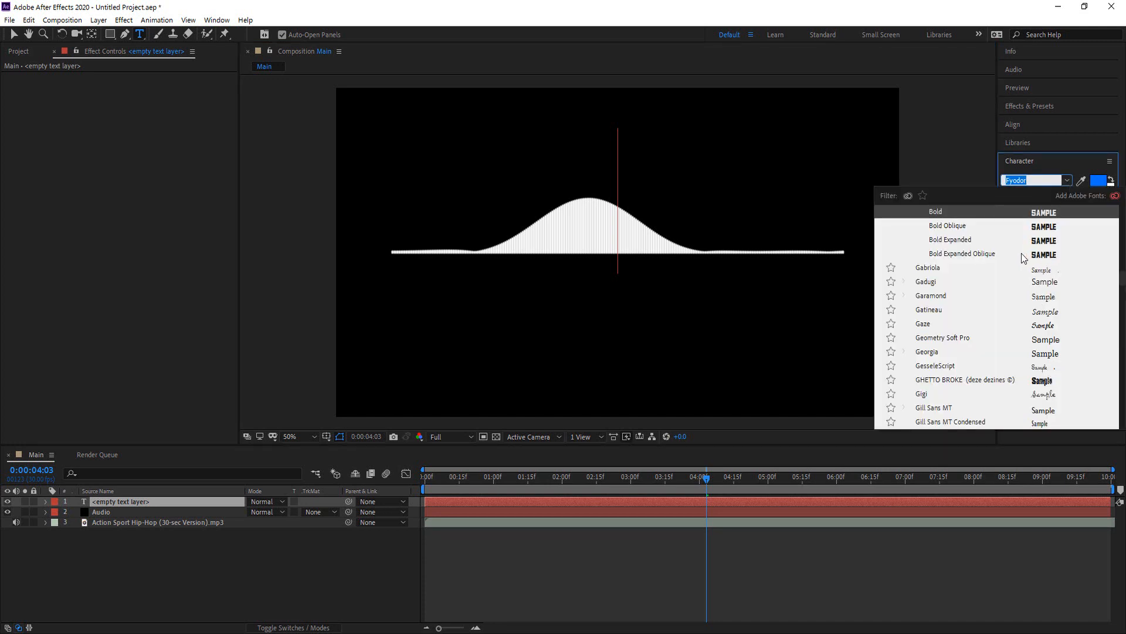
scroll(968, 330, down, 3)
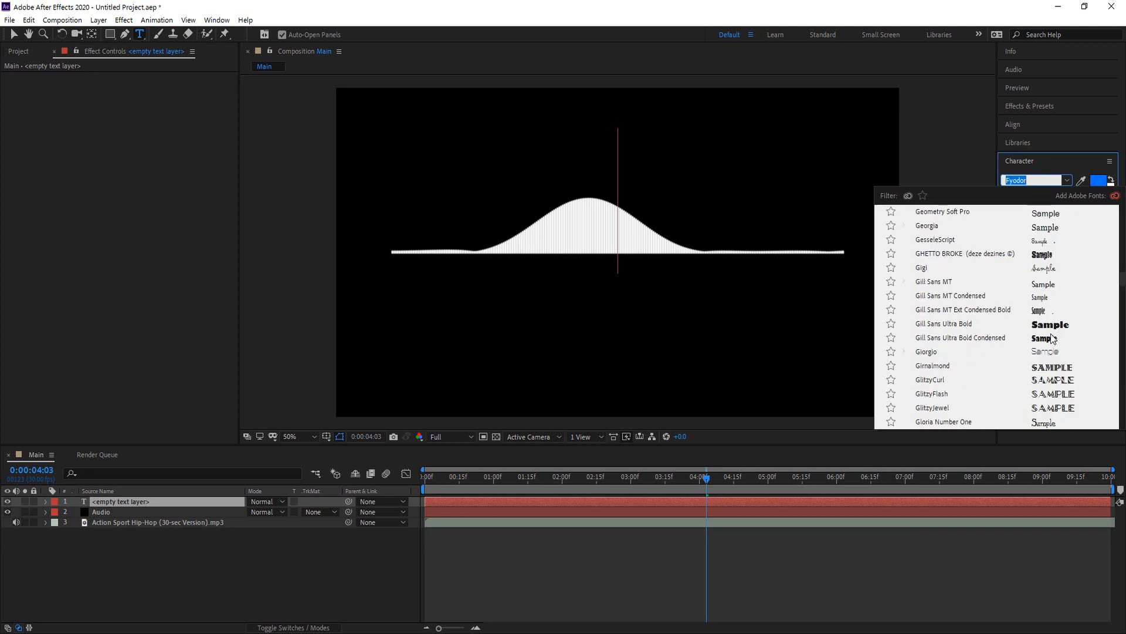
click(951, 326)
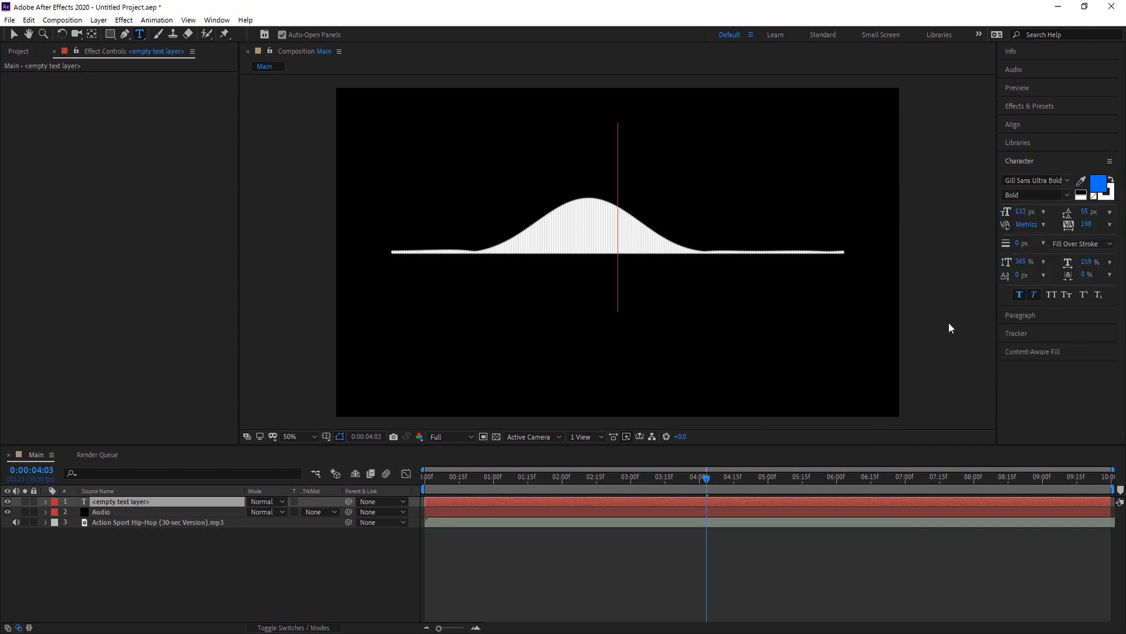
click(1070, 200)
click(1069, 196)
Browse the available fonts and set the text layer's font to Impact.
click(1067, 180)
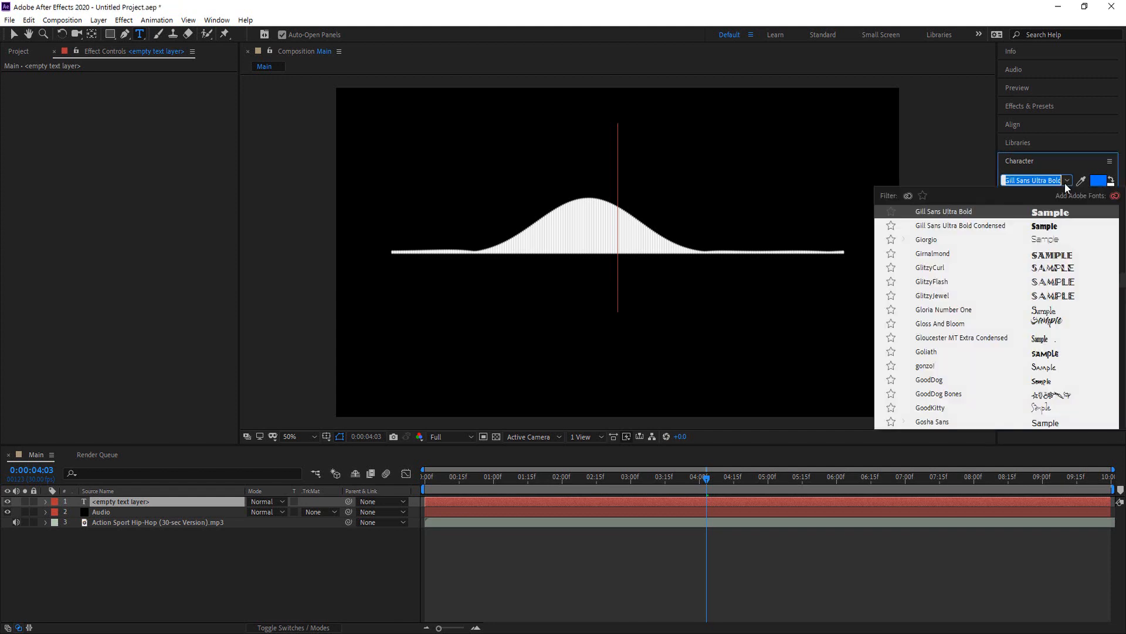
scroll(967, 314, down, 3)
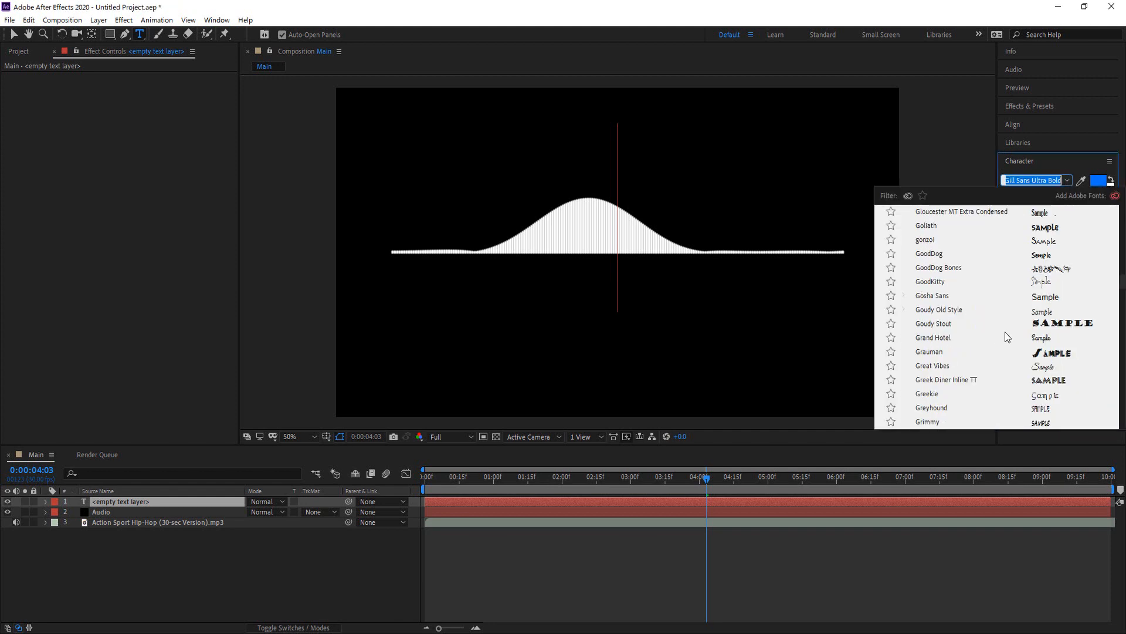
scroll(1007, 337, down, 2)
scroll(1008, 337, down, 2)
scroll(1035, 328, down, 2)
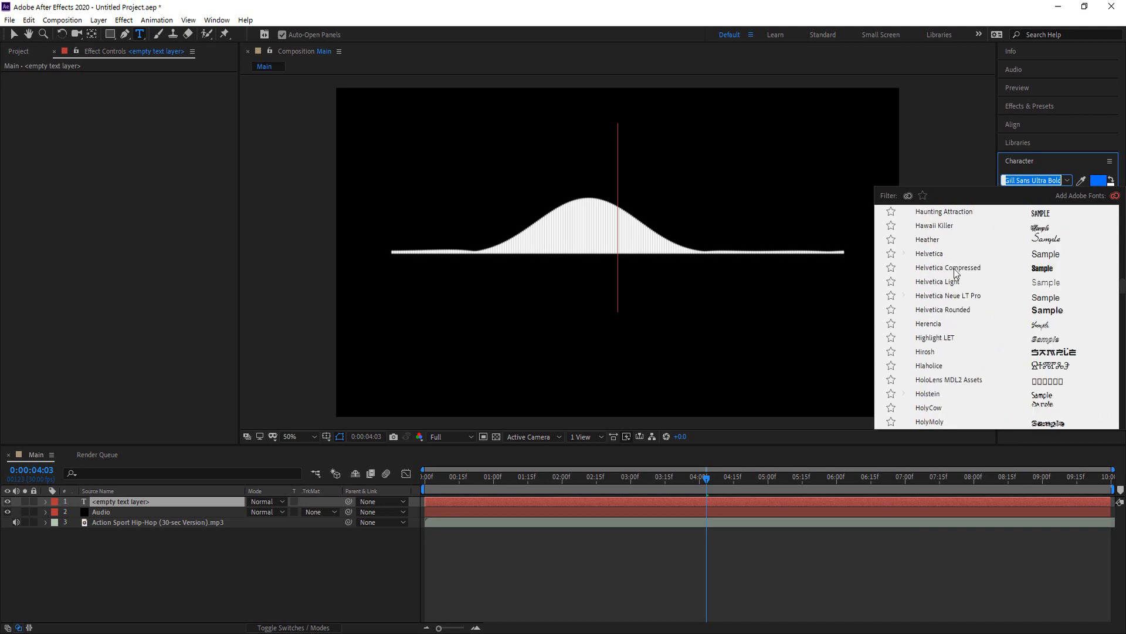
scroll(967, 297, down, 3)
scroll(968, 298, down, 2)
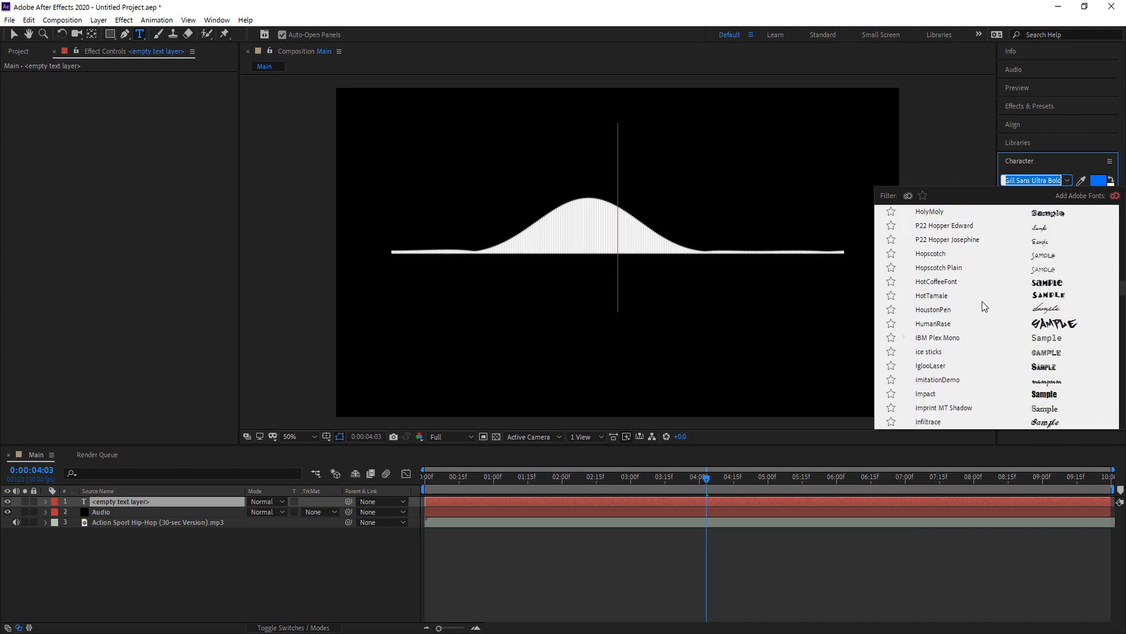
scroll(985, 336, down, 2)
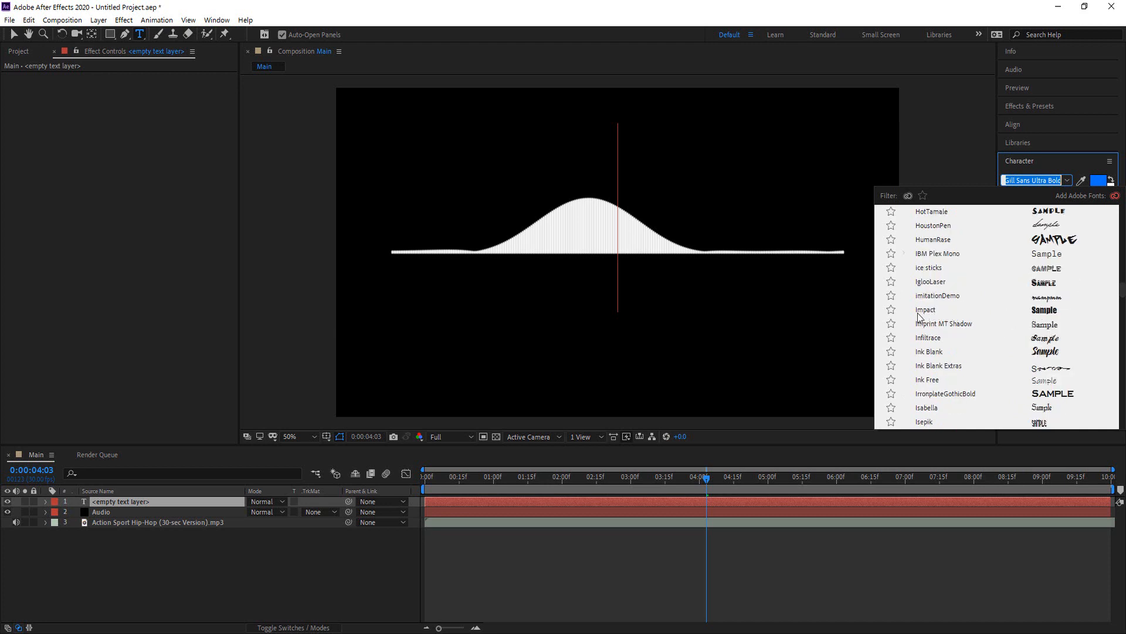
key(Escape)
text(Impact)
key(Return)
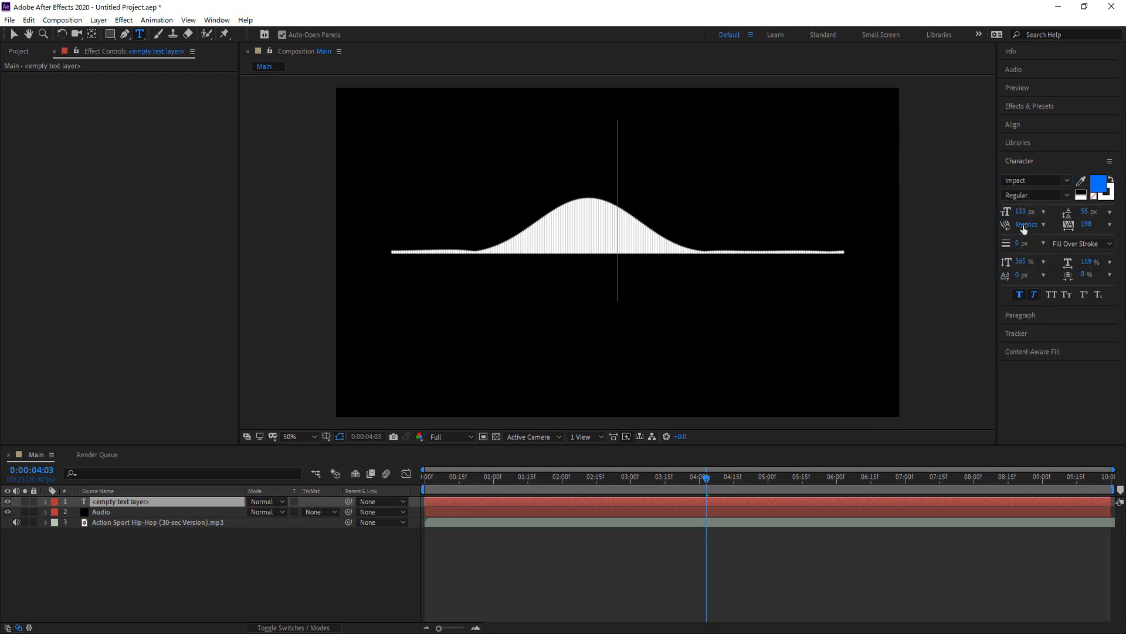
Browse the available fonts and set the empty text layer's font to MADE Soulmaze, keeping the Regular style.
click(1067, 195)
click(1066, 195)
click(1067, 181)
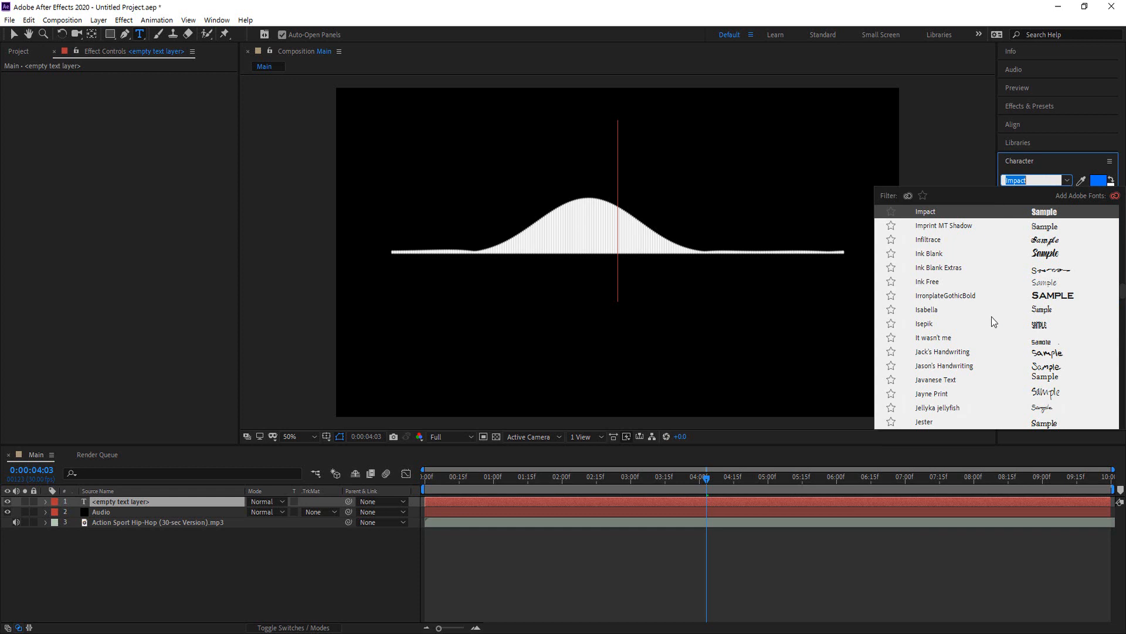
scroll(1004, 319, down, 2)
scroll(1005, 319, down, 2)
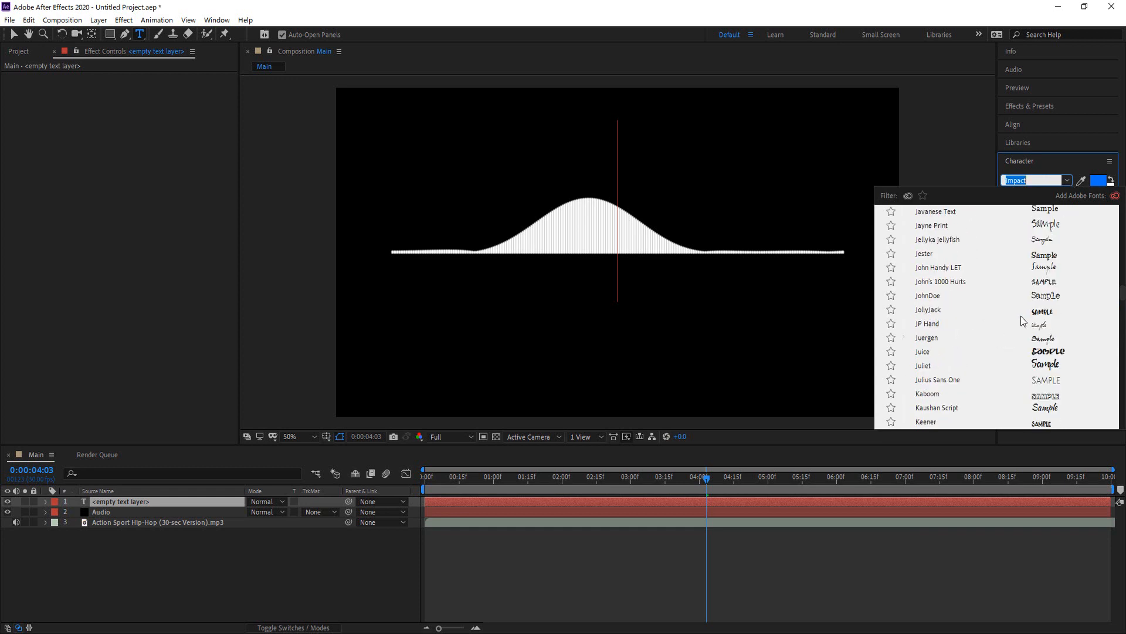
scroll(1019, 317, down, 10)
scroll(1020, 317, down, 10)
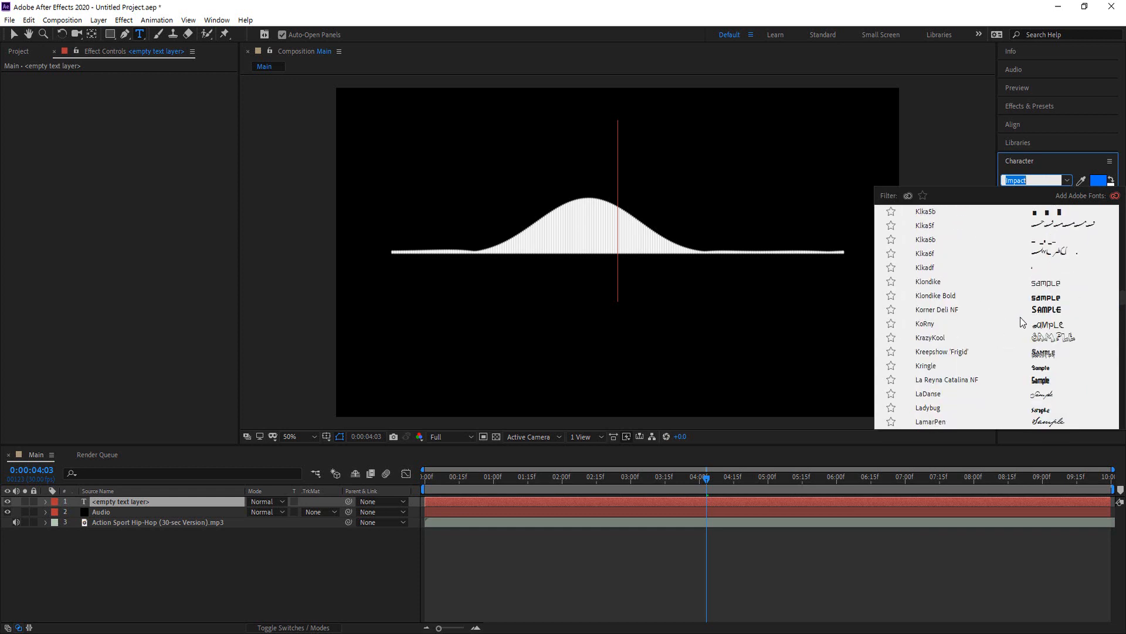
scroll(1020, 322, down, 4)
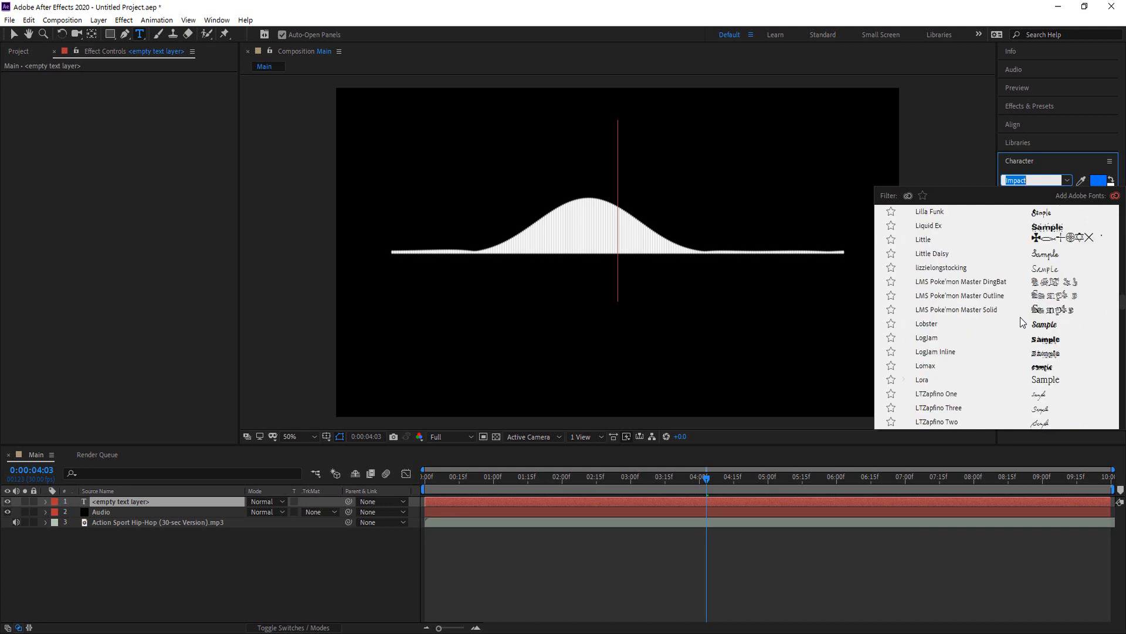
scroll(1020, 316, down, 8)
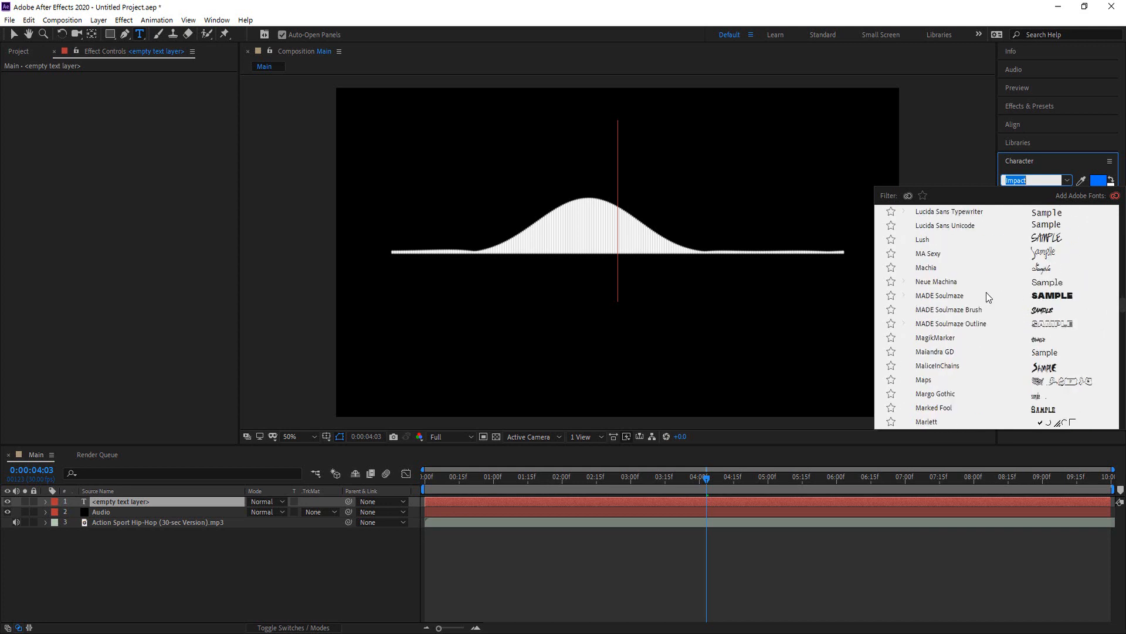
click(948, 297)
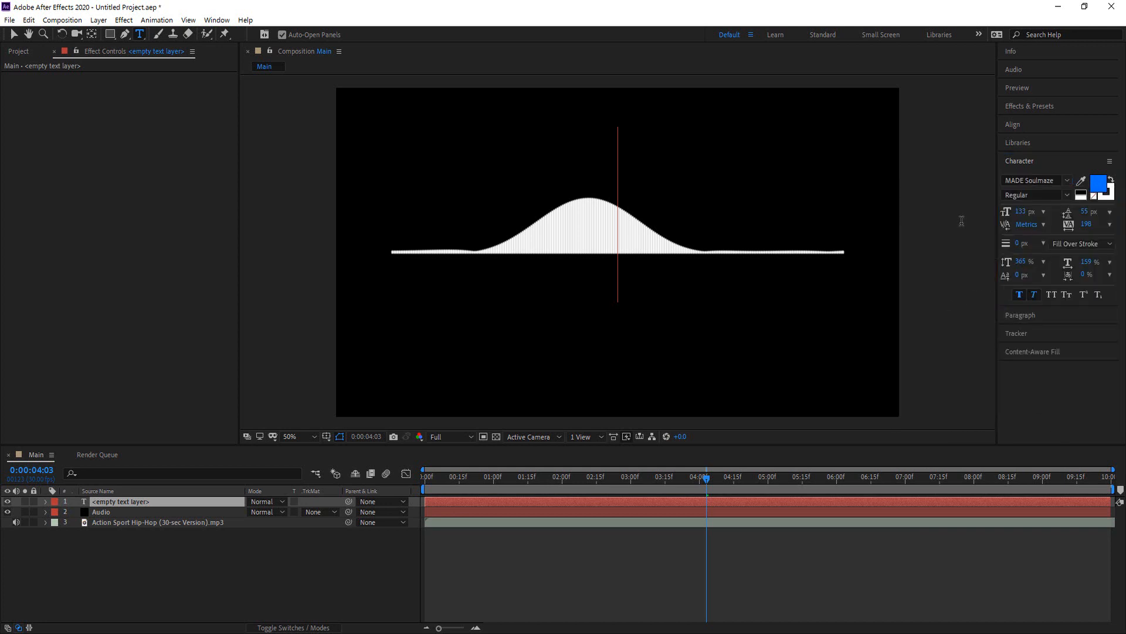
click(1071, 198)
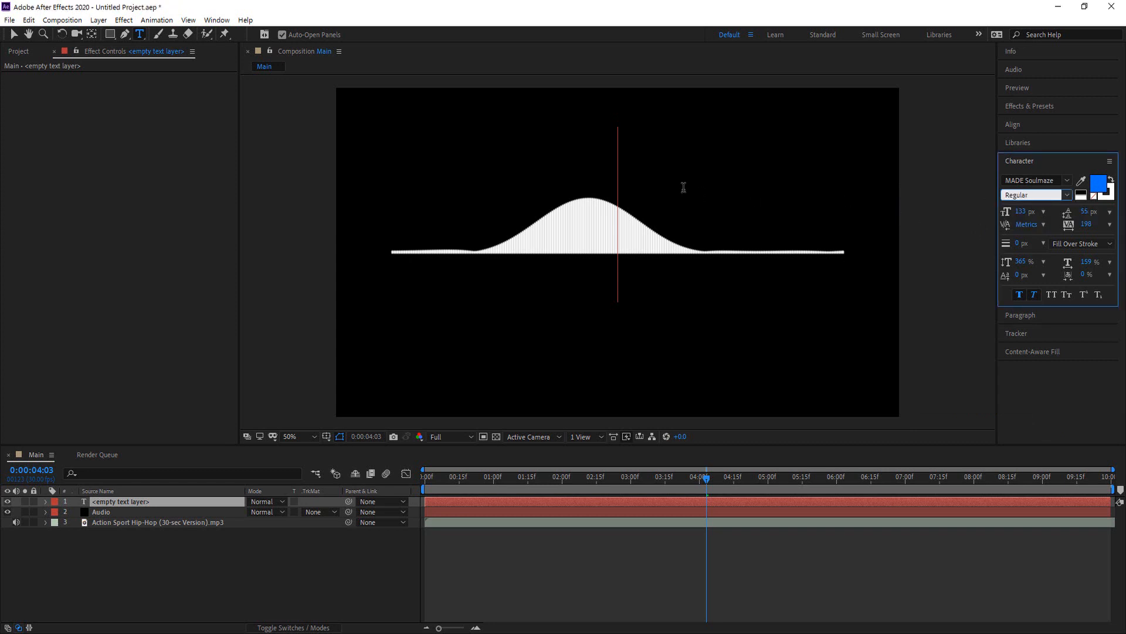
Enter the text FB DESIGNZ in the new text layer.
text(F)
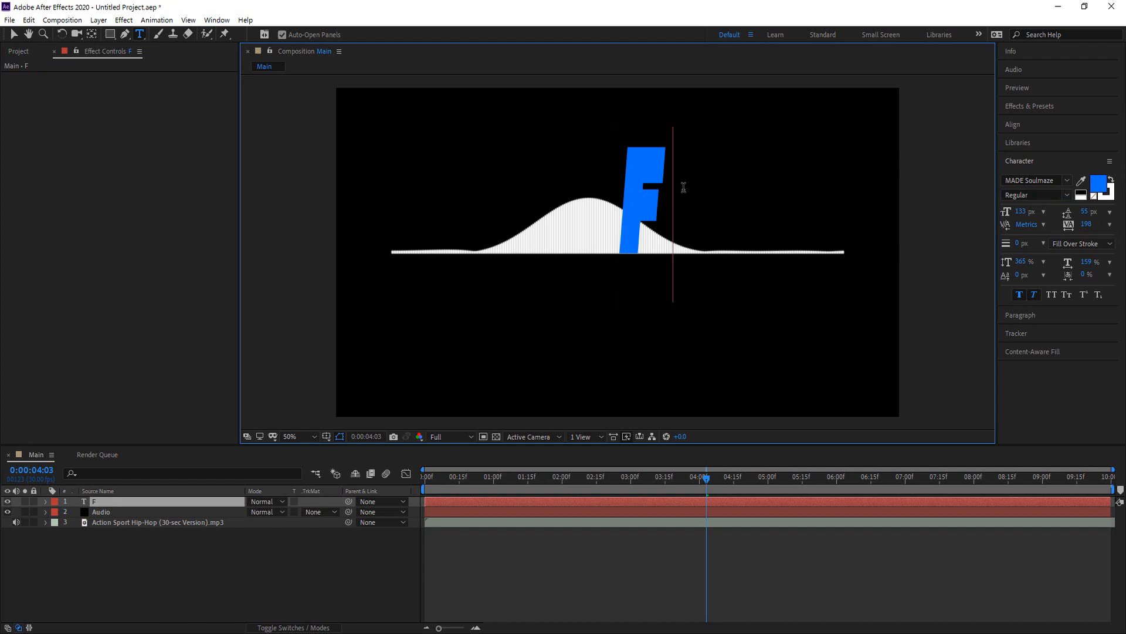
text(B D)
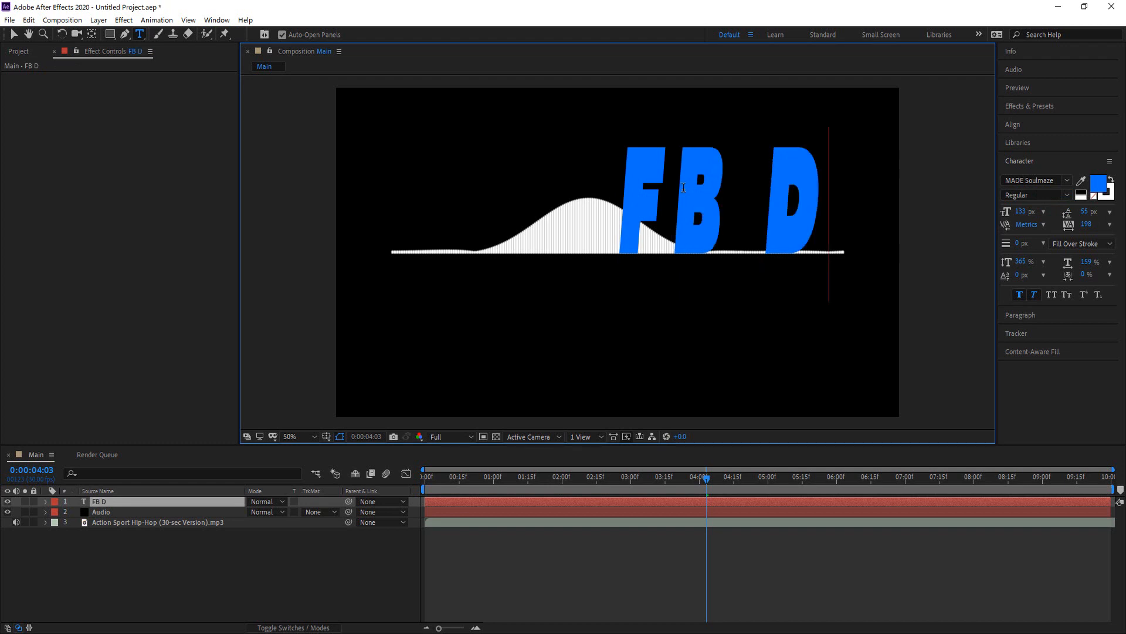
text(ESIGNZ)
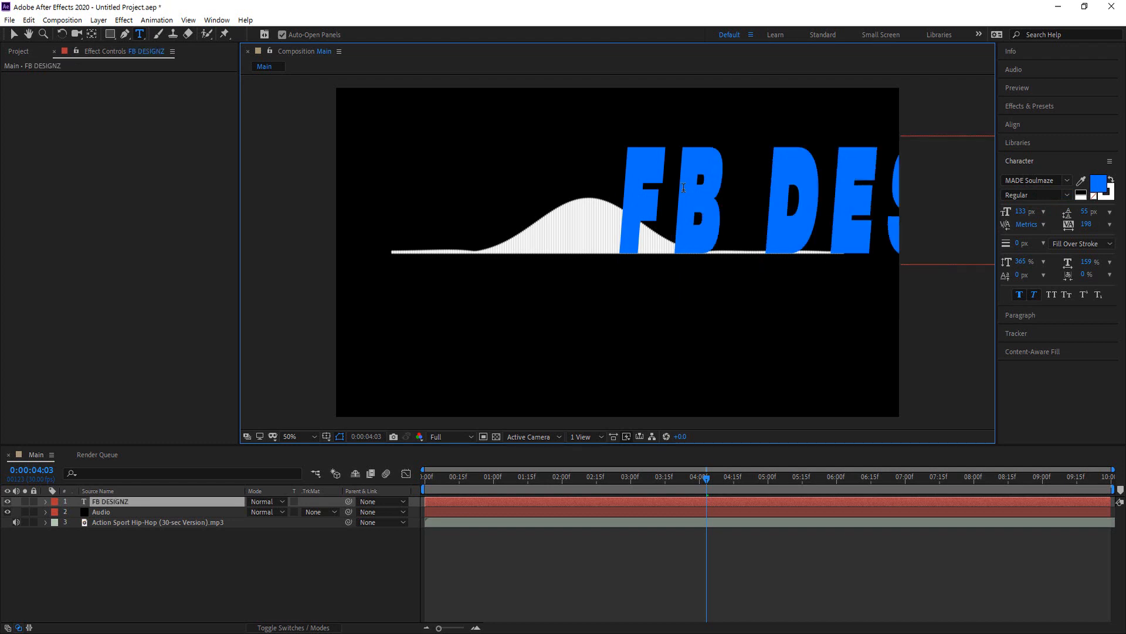
Select all of the FB DESIGNZ text and reduce its font size to about 96 px.
click(829, 189)
key(ctrl+a)
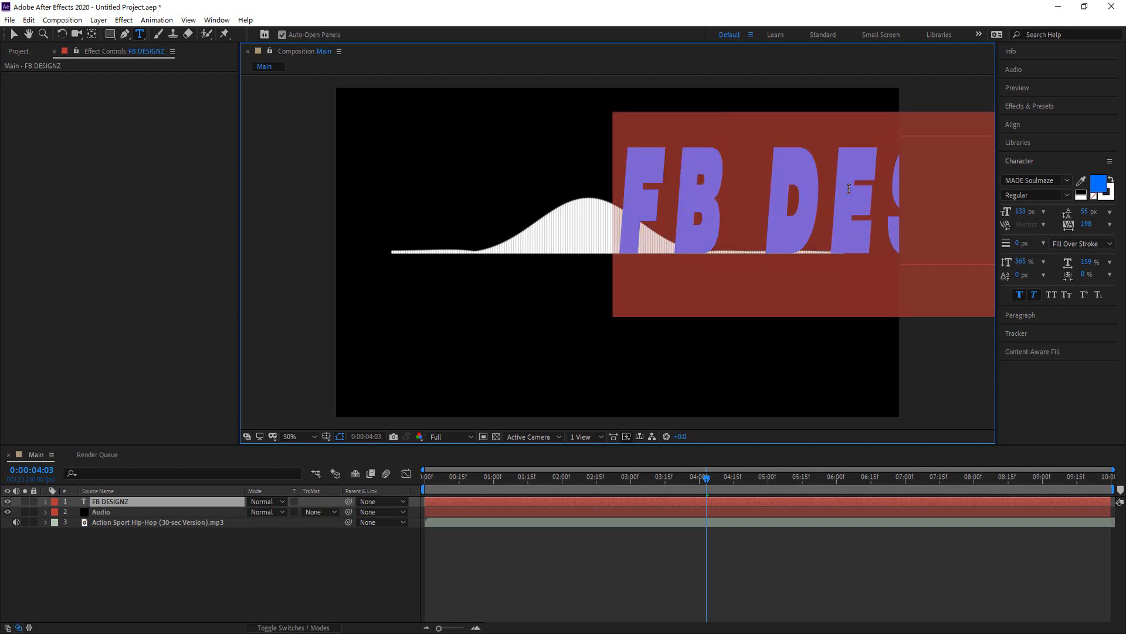
drag(1020, 212, 994, 210)
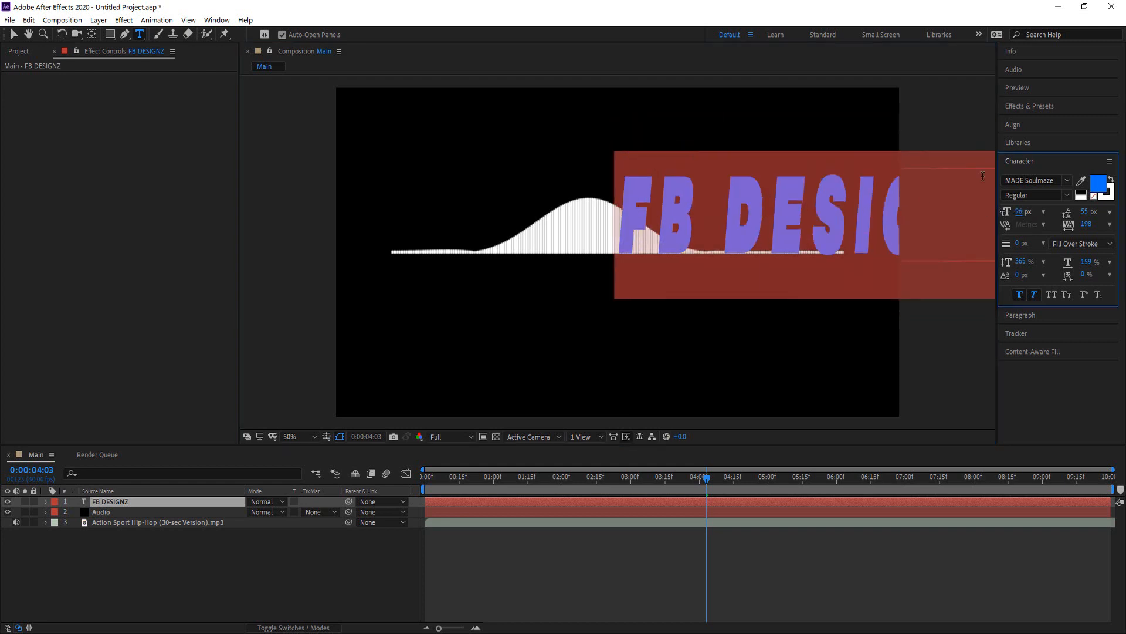
Centre the FB DESIGNZ text layer horizontally and vertically in the composition.
click(1022, 123)
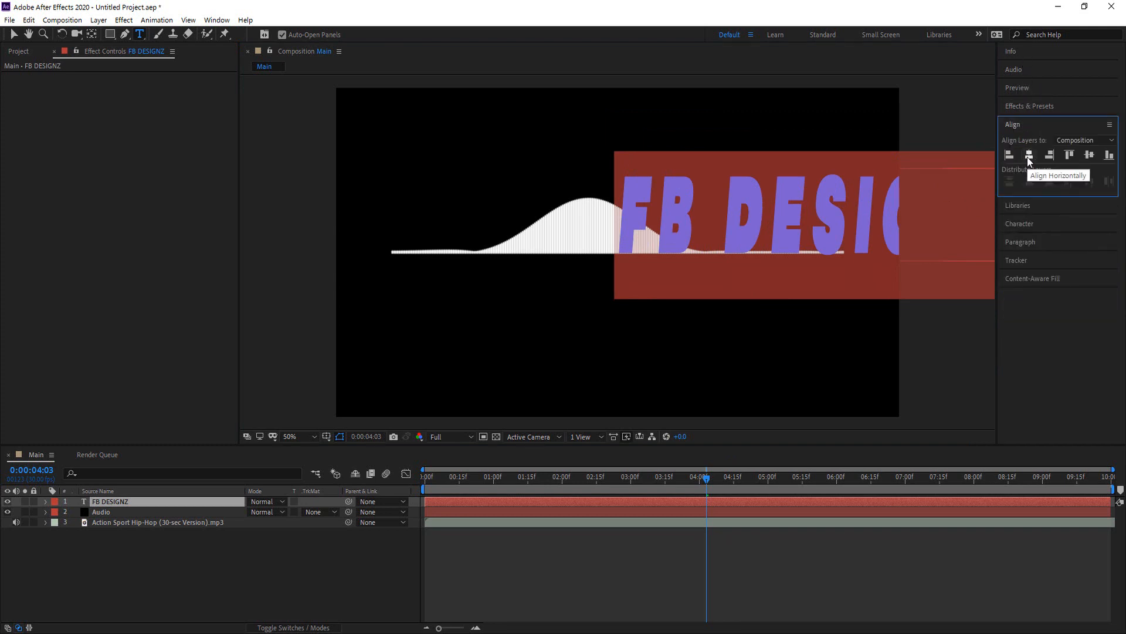
click(1026, 156)
key(Caps_Lock)
click(1089, 155)
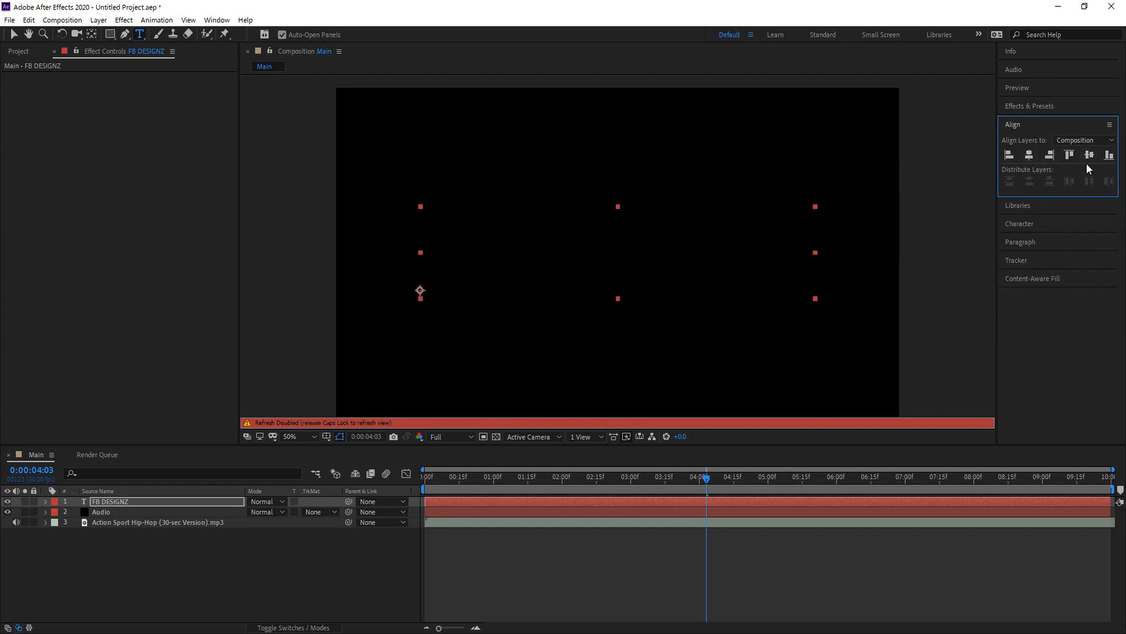
key(Caps_Lock)
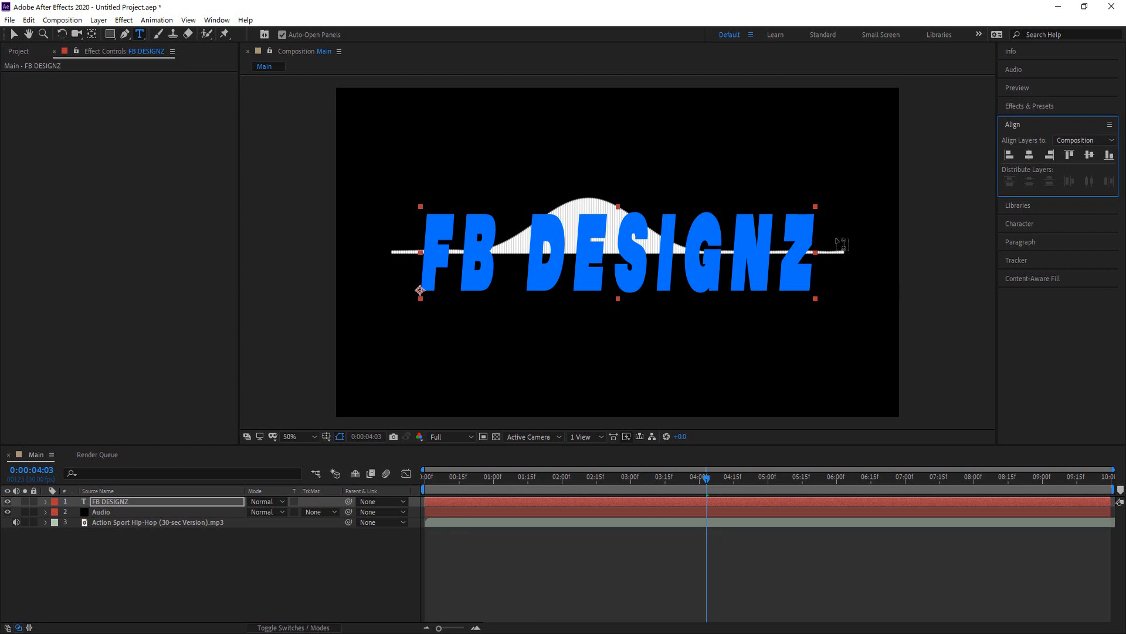
Move the Audio Spectrum's start point to about 300, 678 and its end point to about 1606, 682, along the text's base.
click(183, 553)
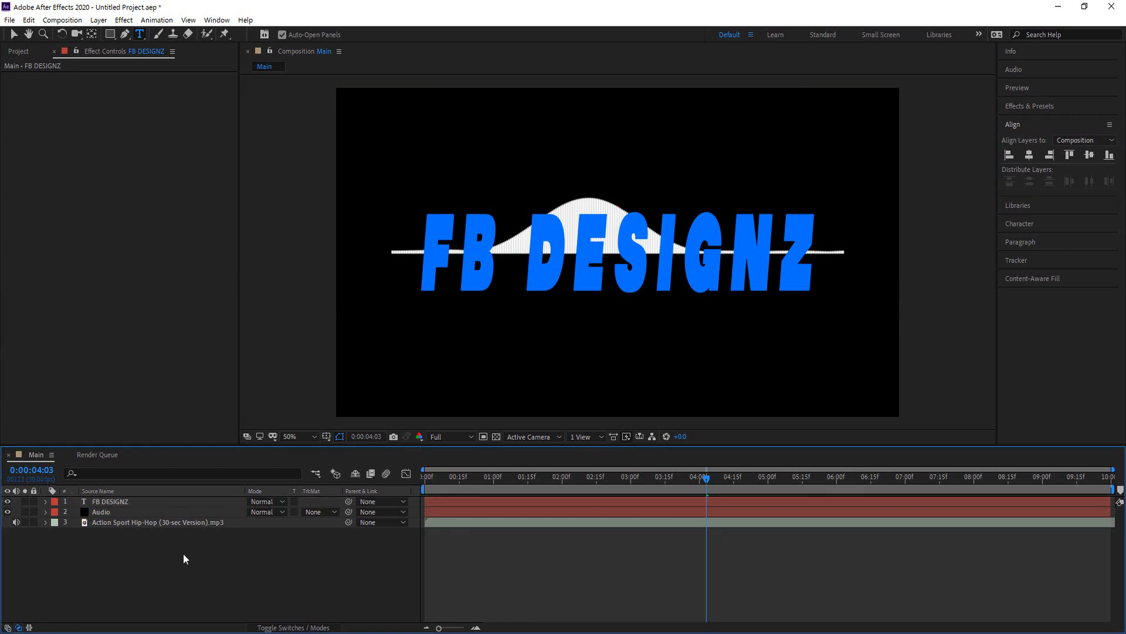
click(112, 512)
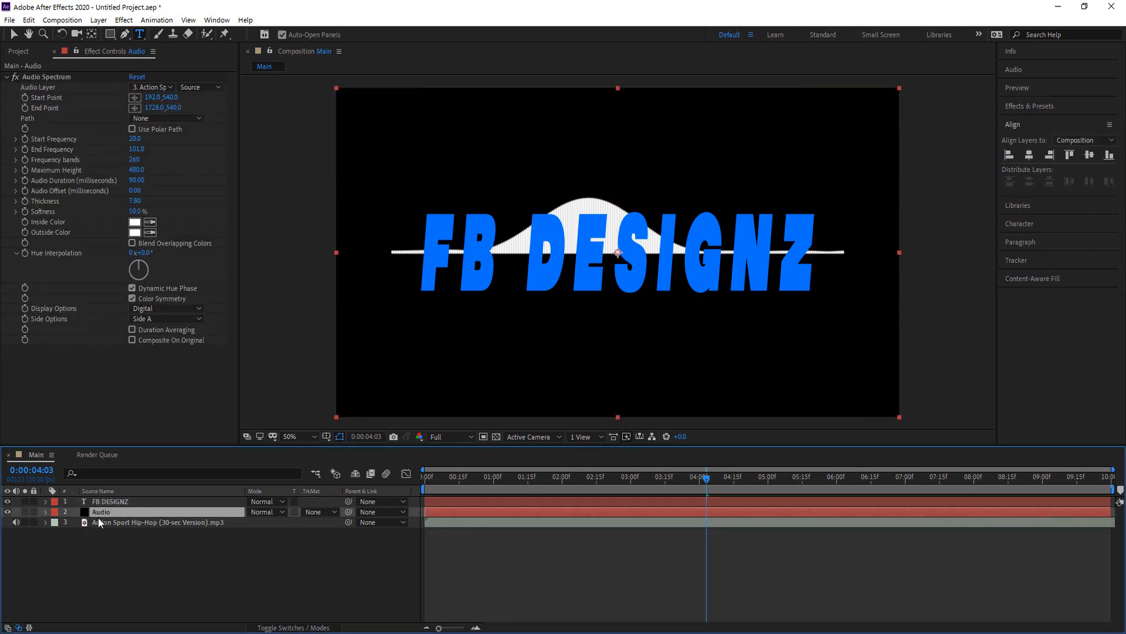
click(38, 77)
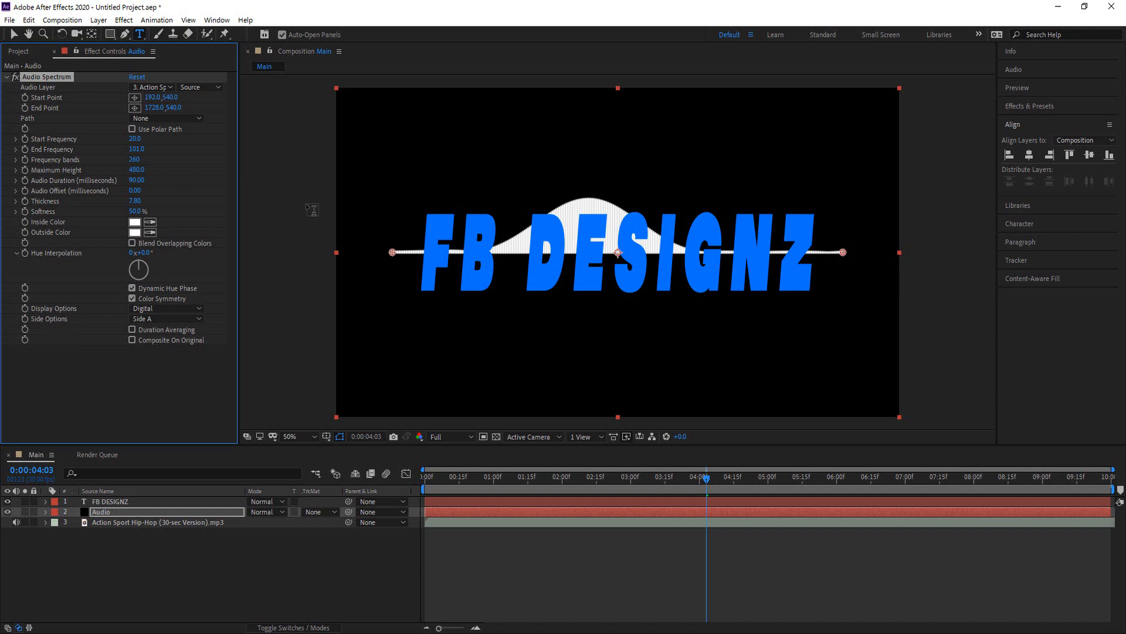
click(14, 34)
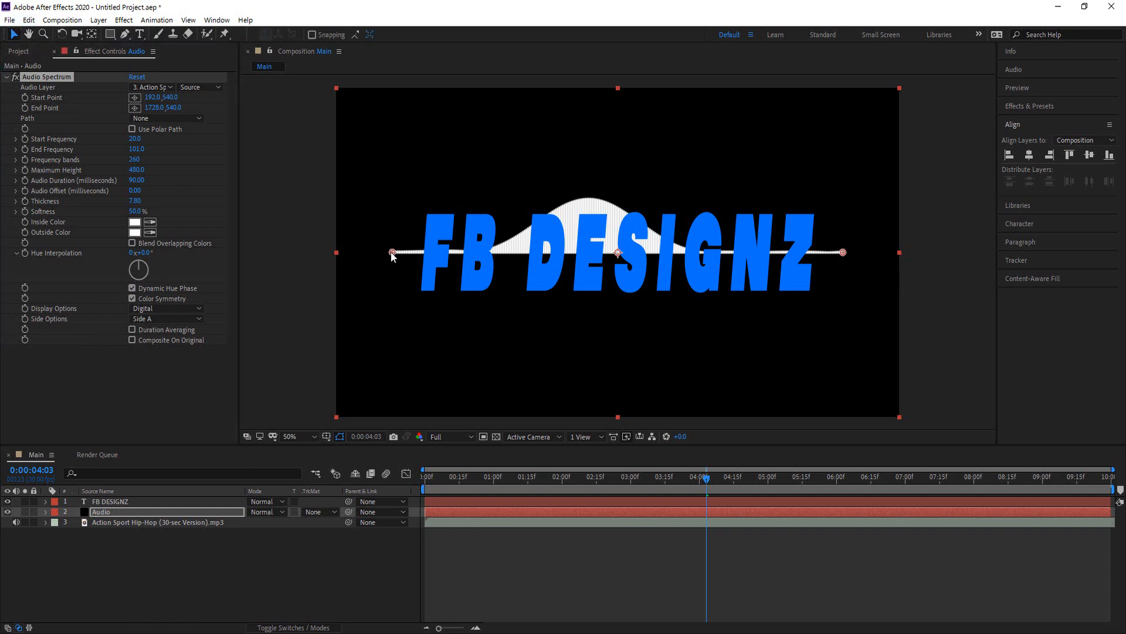
drag(391, 252, 423, 296)
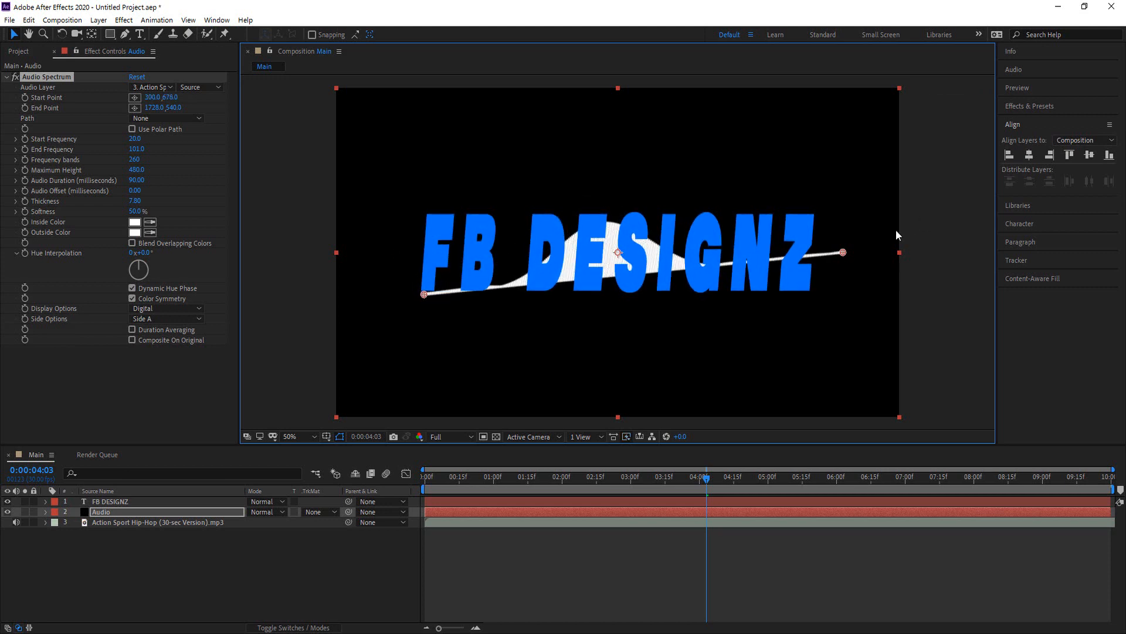
drag(844, 253, 808, 297)
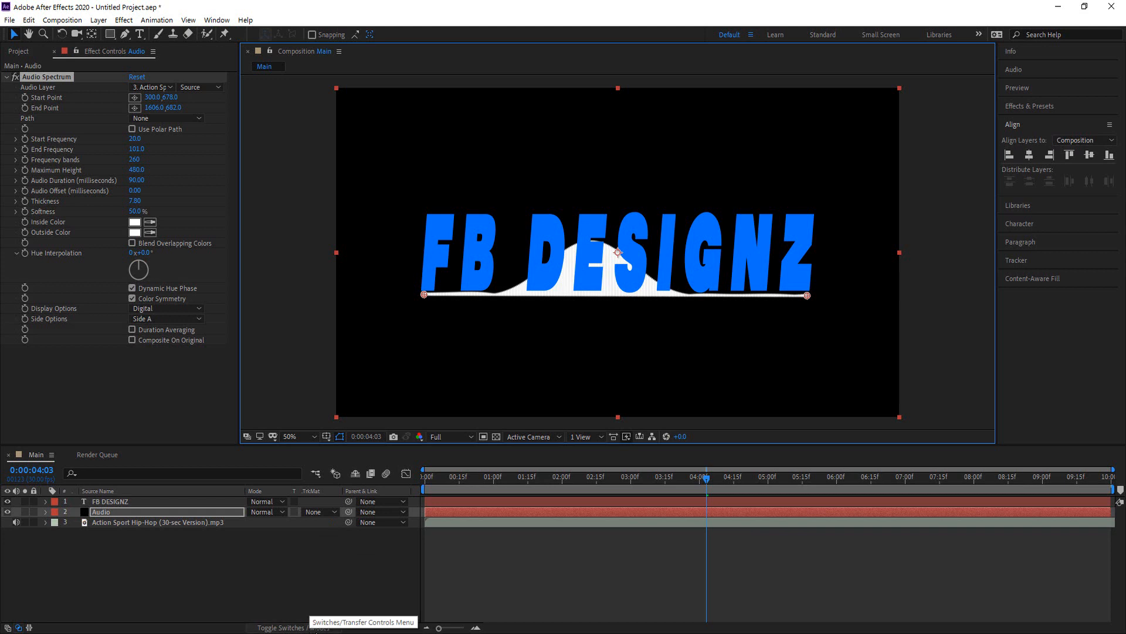
Show the track matte options and set the Audio layer's track matte to Alpha Matte "FB DESIGNZ".
click(314, 628)
click(314, 629)
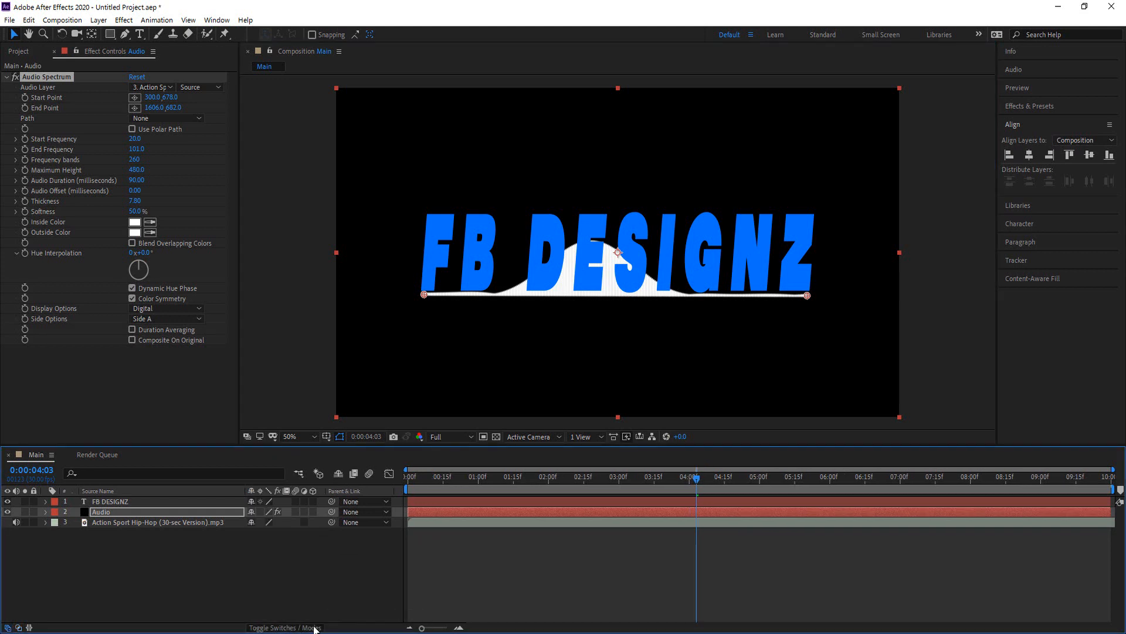
click(314, 629)
click(314, 628)
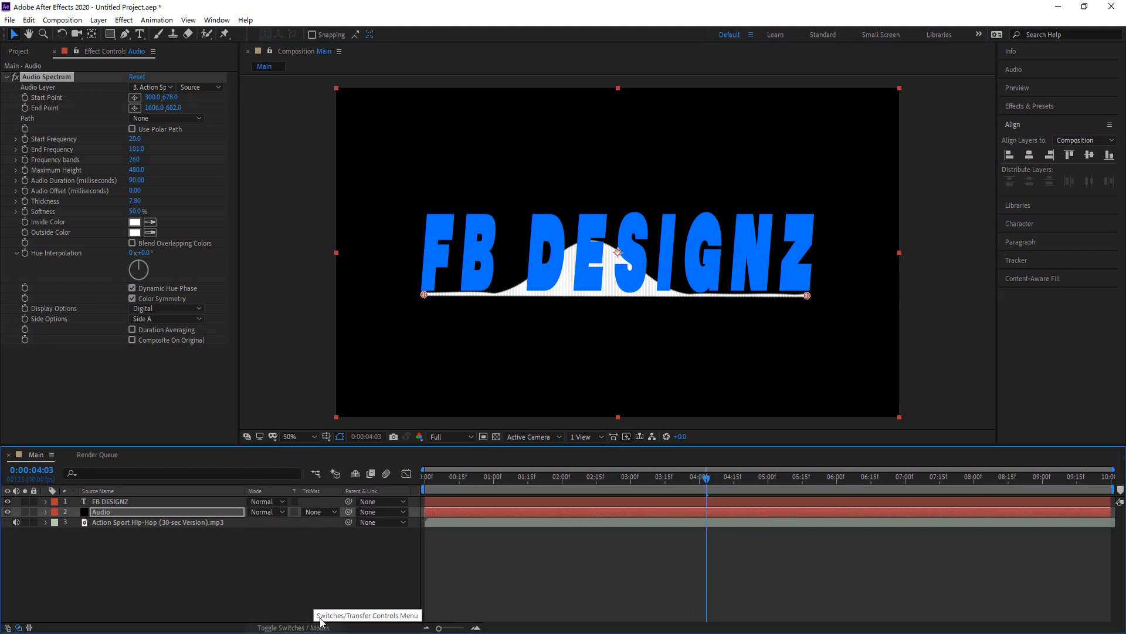
click(324, 512)
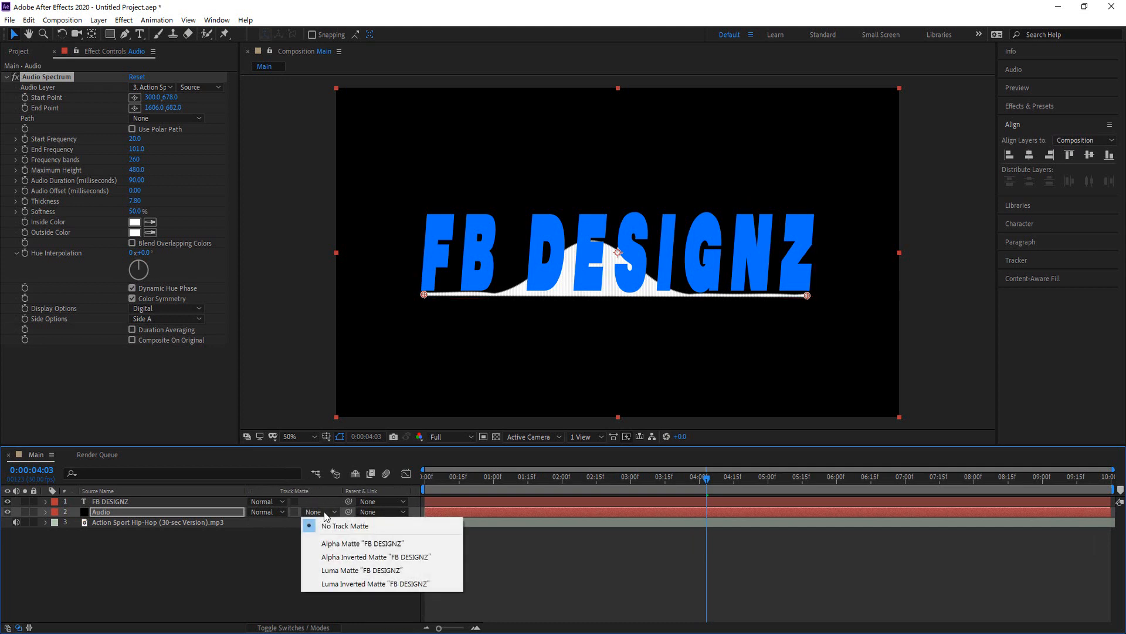
click(369, 543)
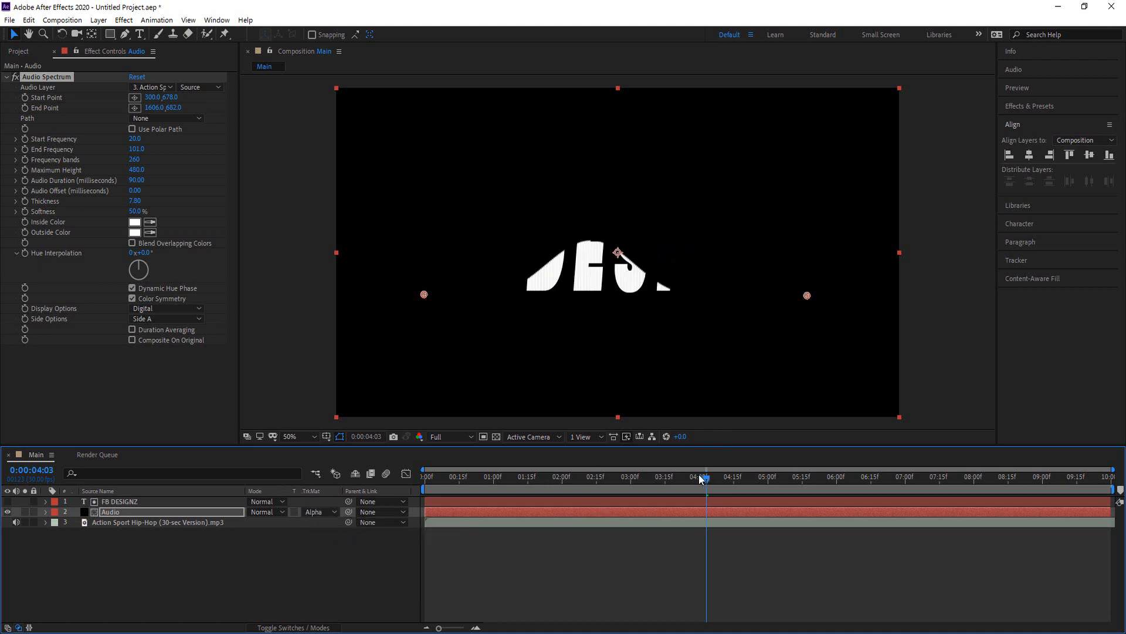
Mute the hip-hop music layer and preview the text-masked spectrum from the start of the composition.
drag(703, 480, 301, 520)
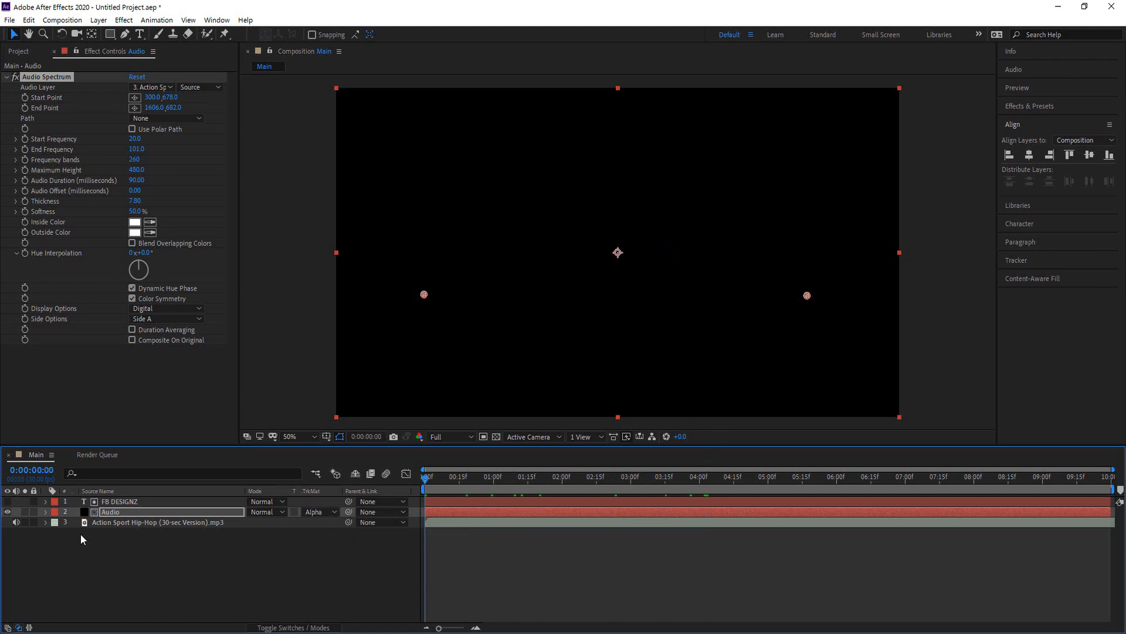
click(16, 522)
key(space)
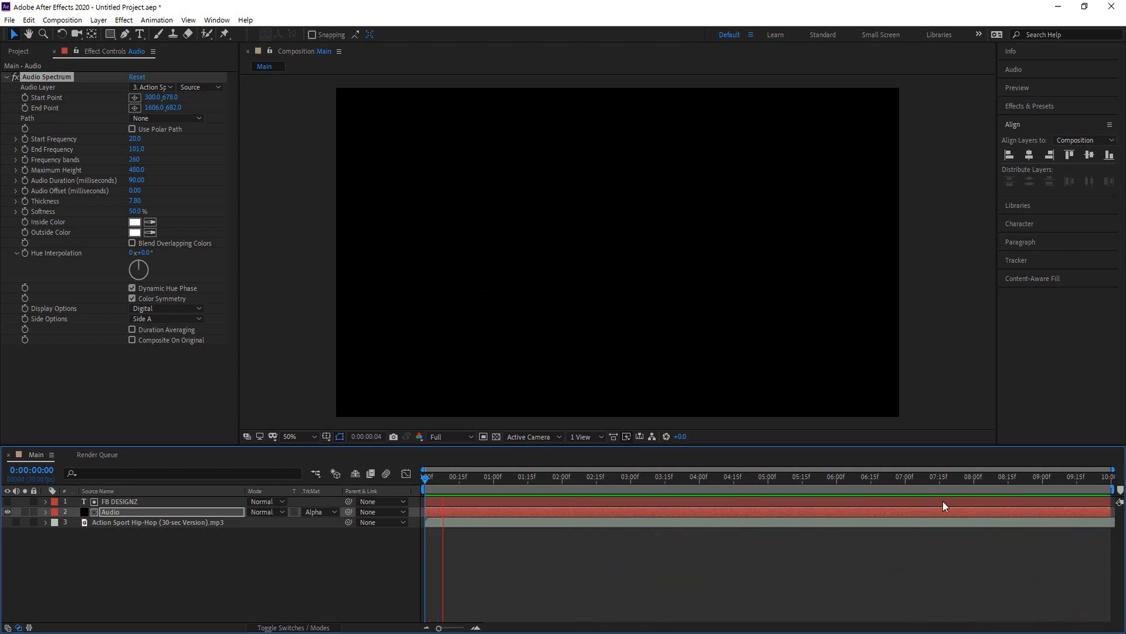
key(space)
key(Home)
click(117, 551)
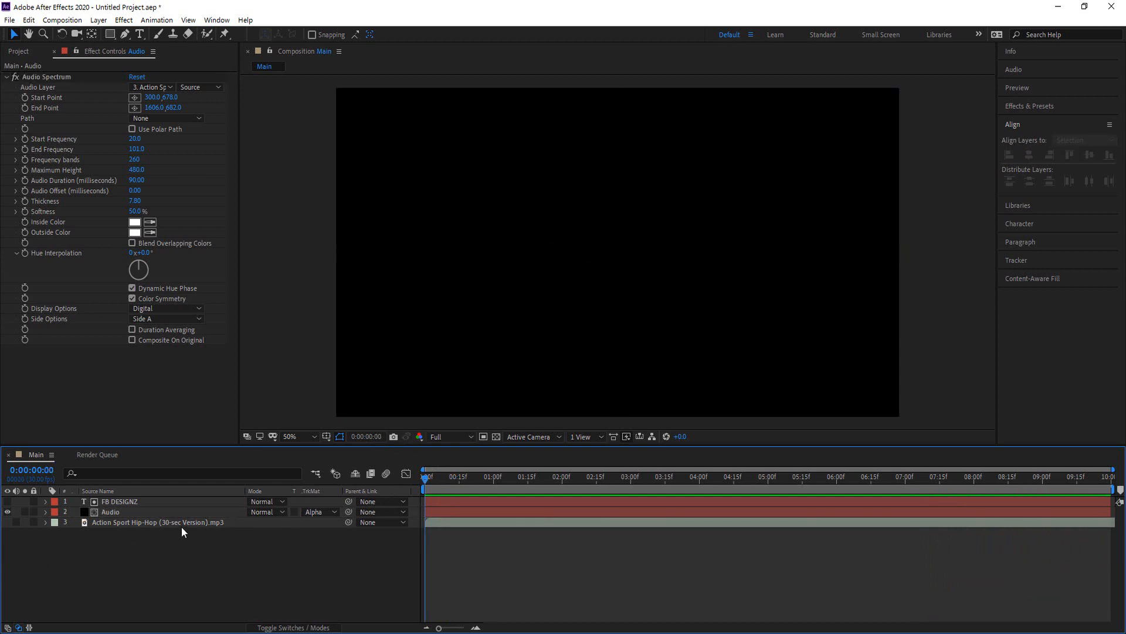
click(115, 510)
click(159, 554)
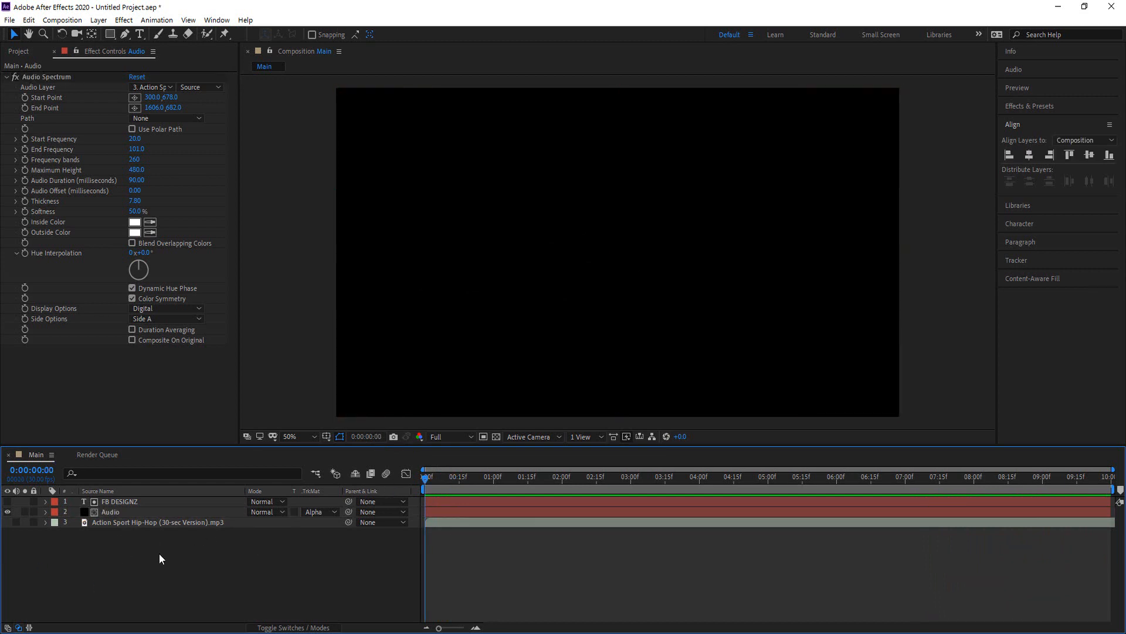
Create a shape outlines layer from the FB DESIGNZ text layer.
click(118, 499)
right_click(118, 499)
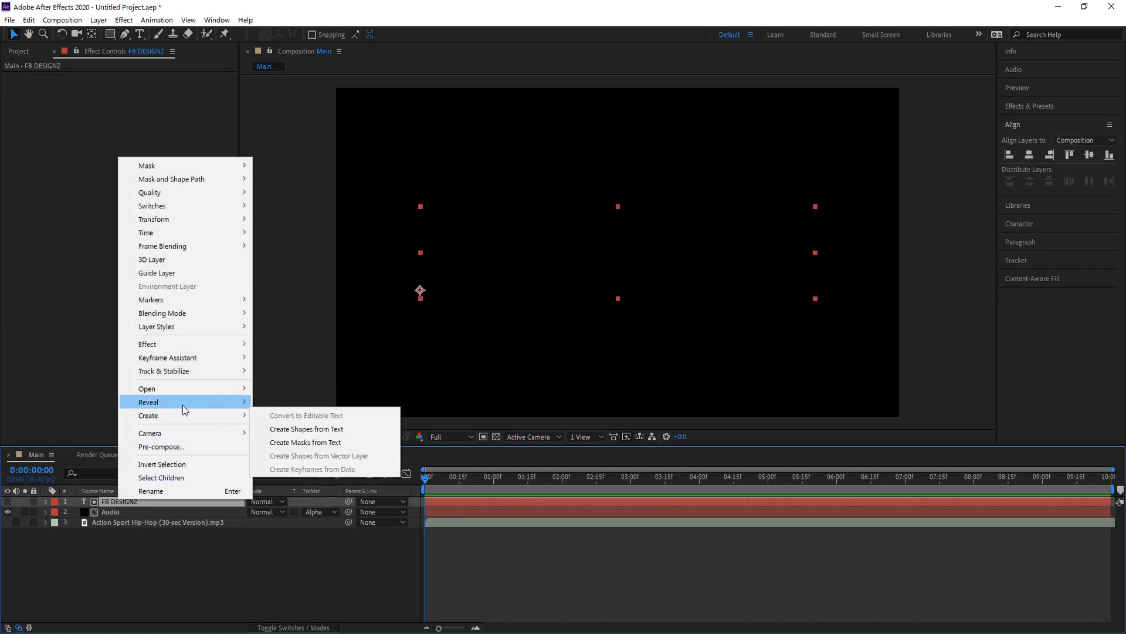
mouse_move(188, 394)
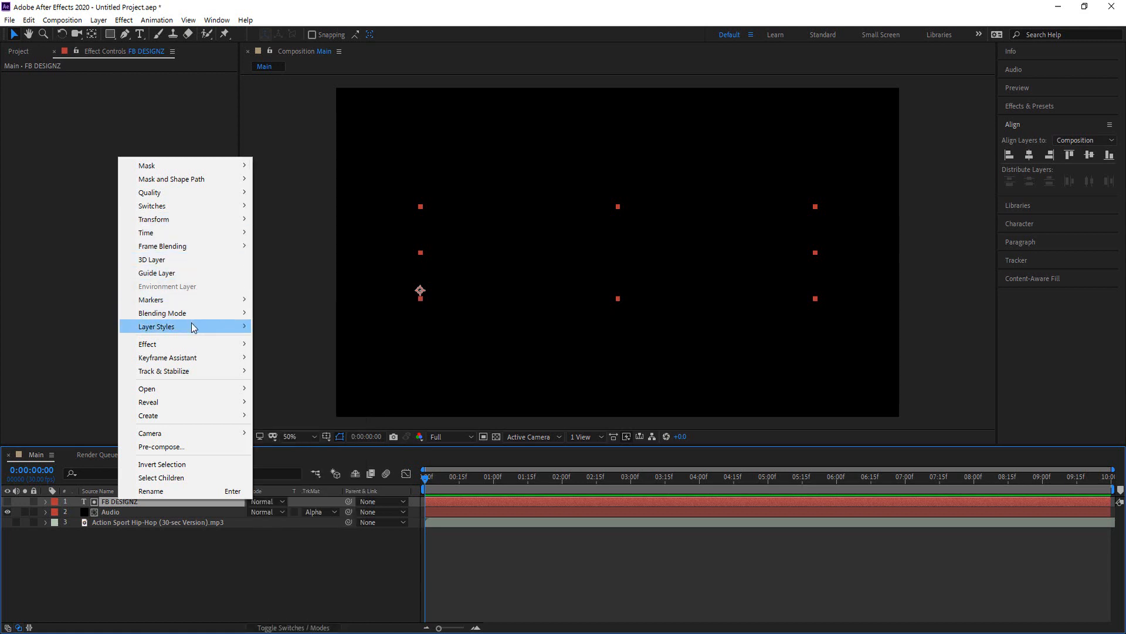
mouse_move(194, 347)
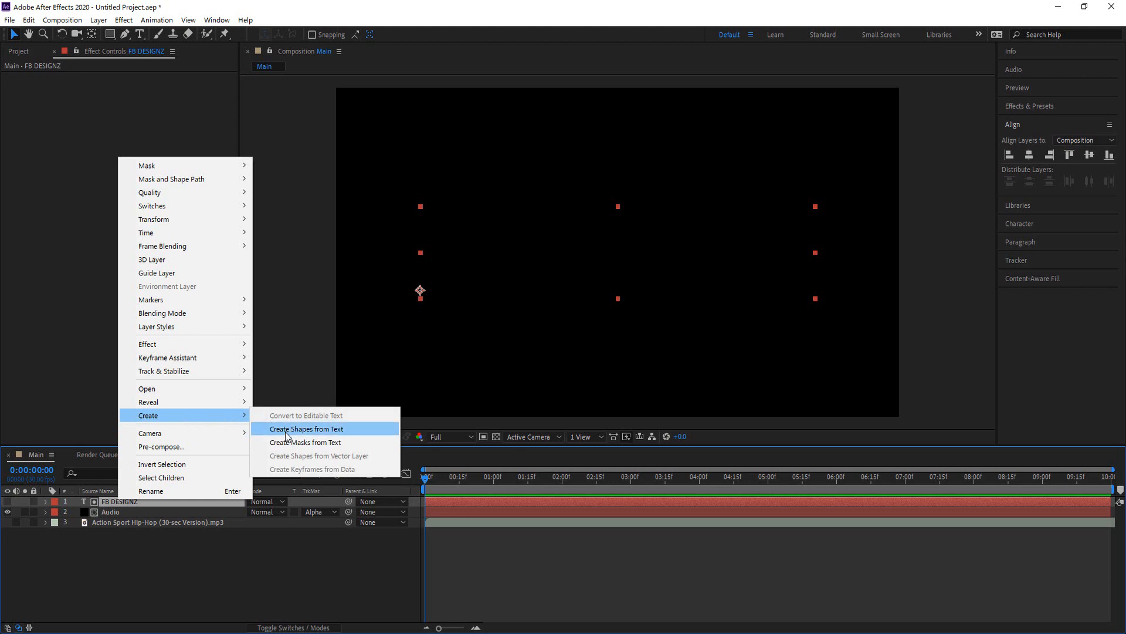
click(334, 430)
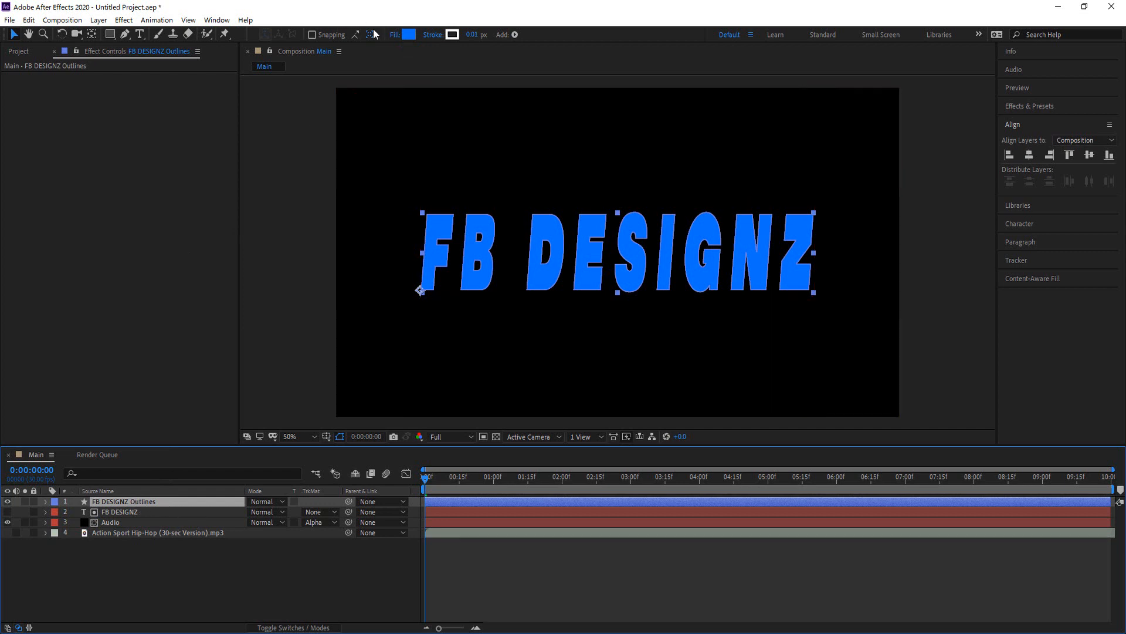
Set the FB DESIGNZ Outlines layer's fill to None.
click(395, 34)
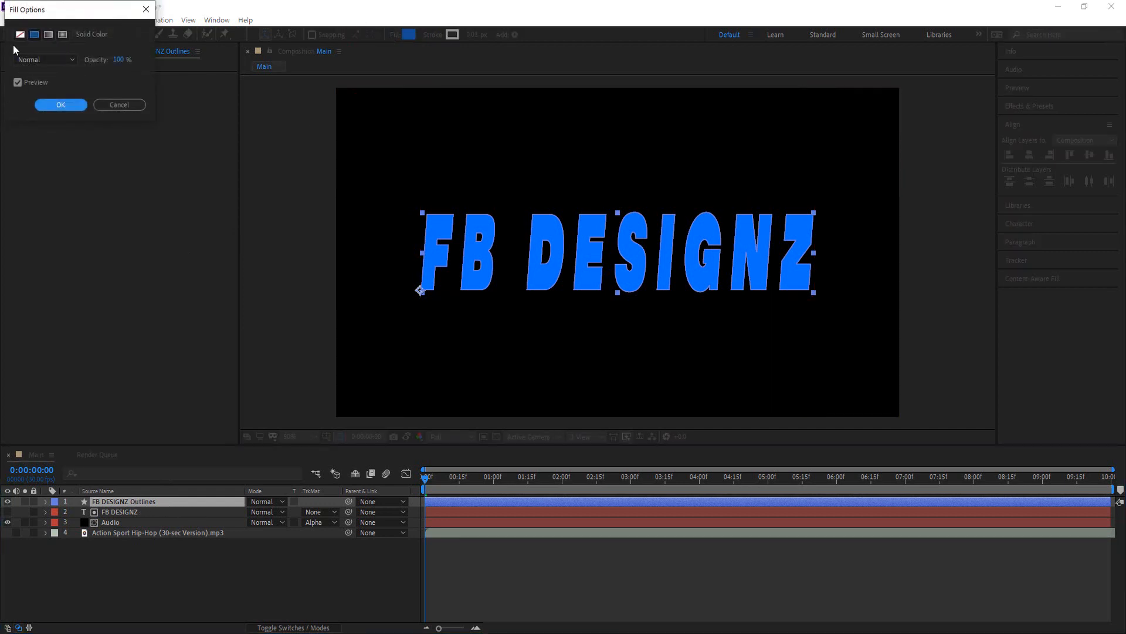
click(20, 35)
click(55, 106)
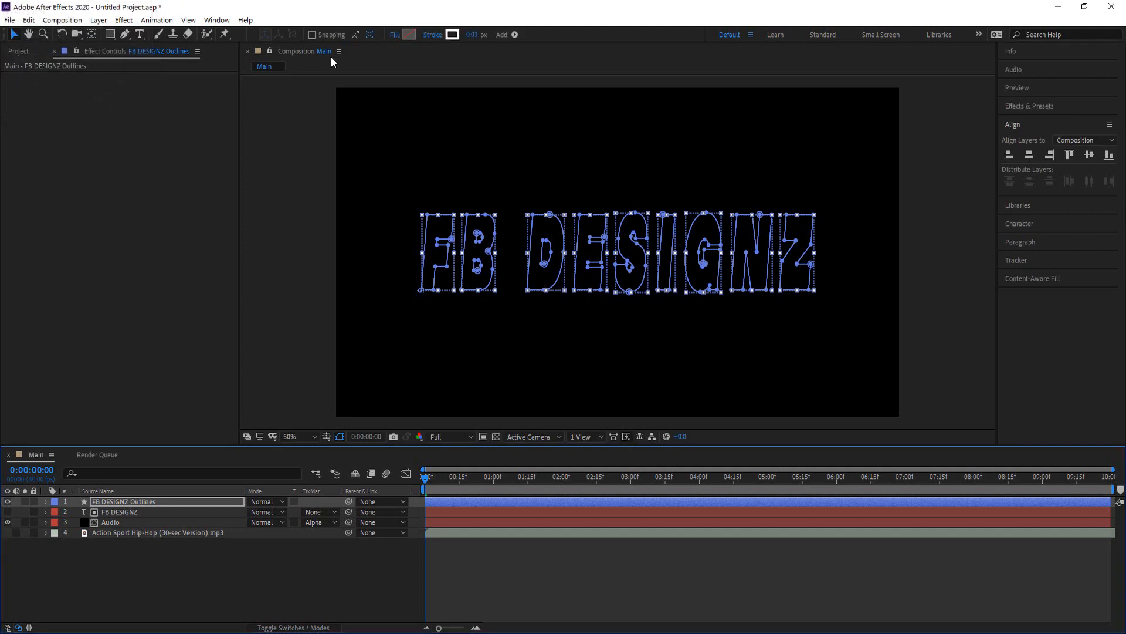
Give the FB DESIGNZ Outlines layer a pure red (FF0000) stroke with a width of 7 px.
click(453, 36)
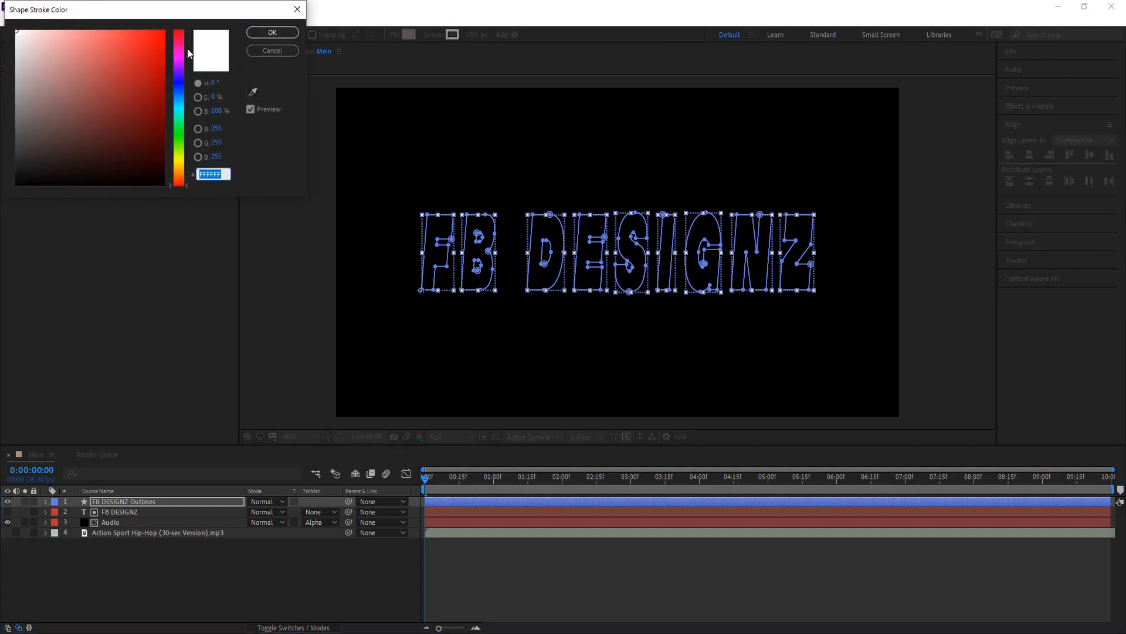
click(164, 31)
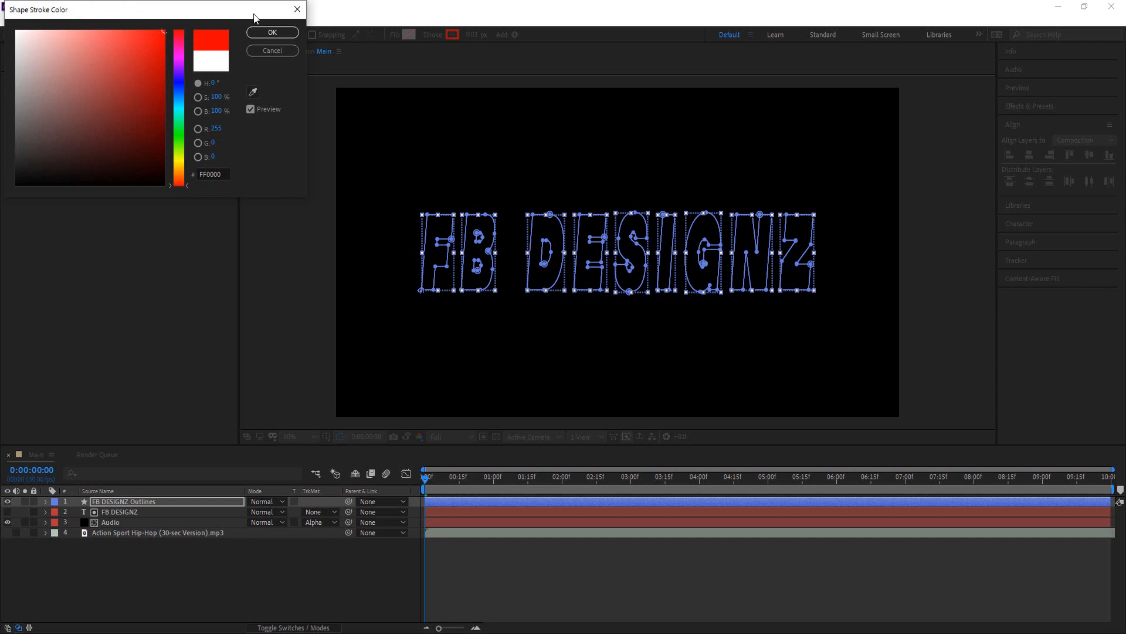
click(260, 34)
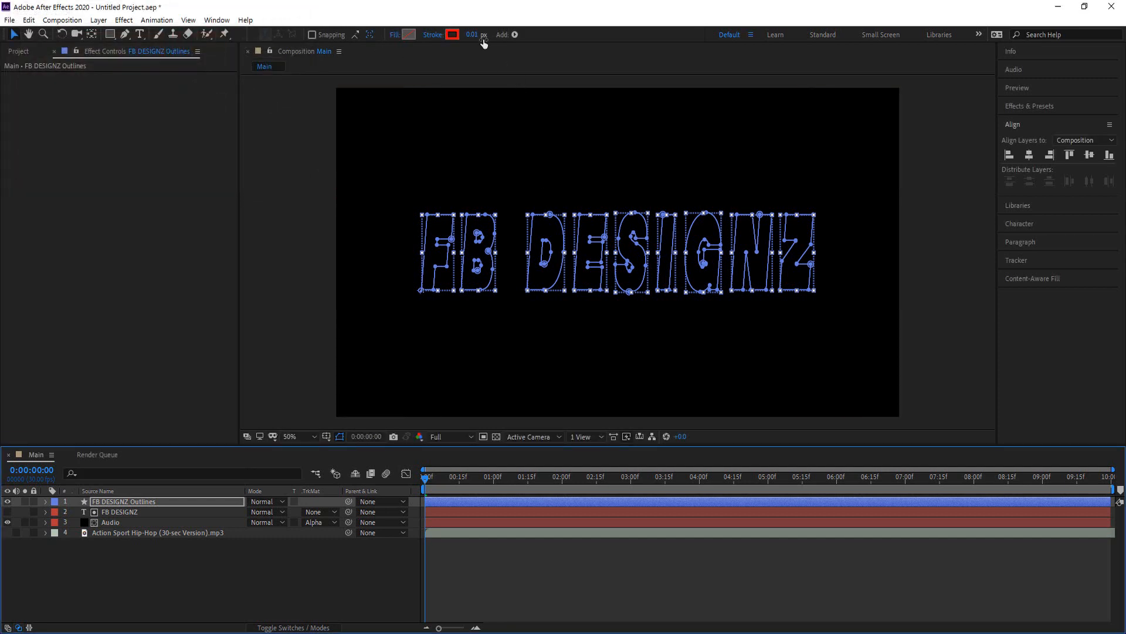
drag(479, 37, 486, 38)
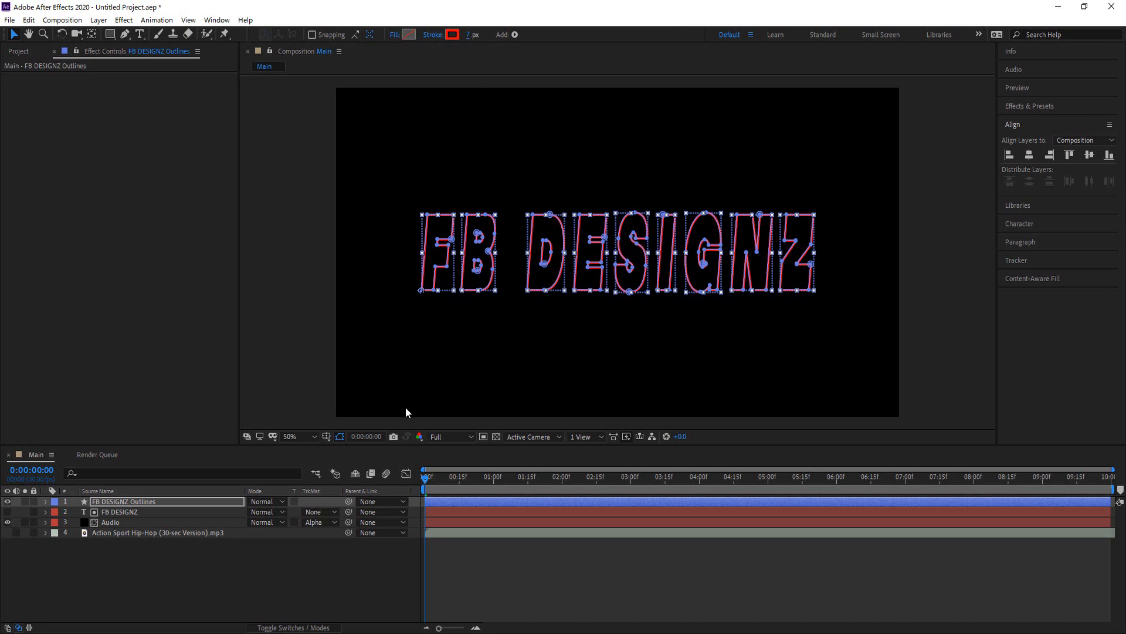
click(374, 576)
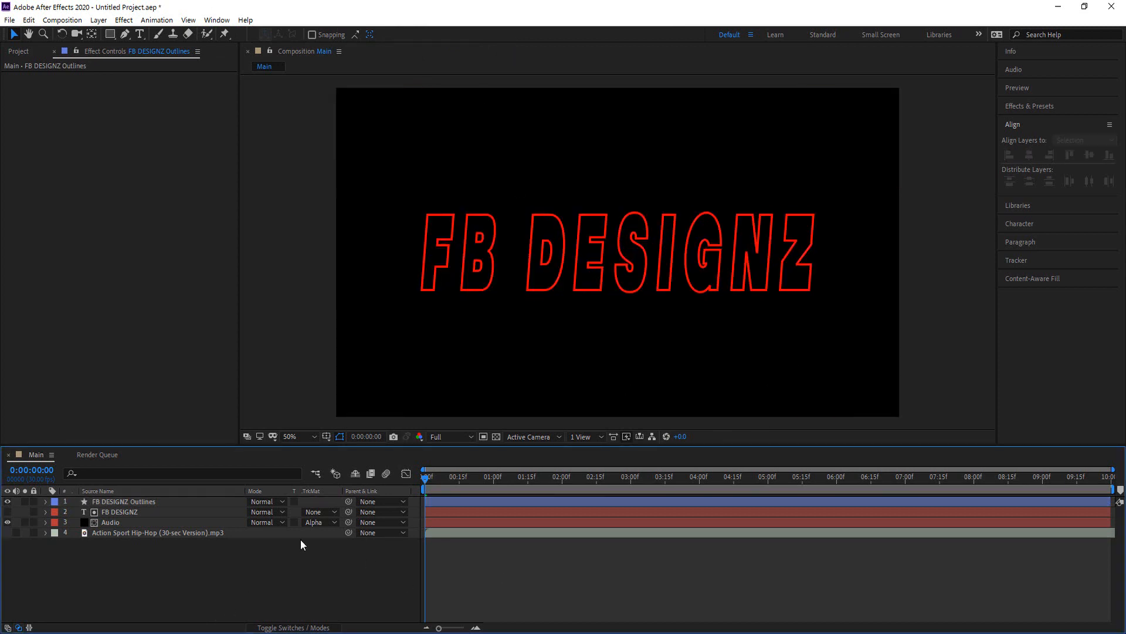
Preview the red-outlined text from the start of the composition and return the playhead to the beginning.
key(space)
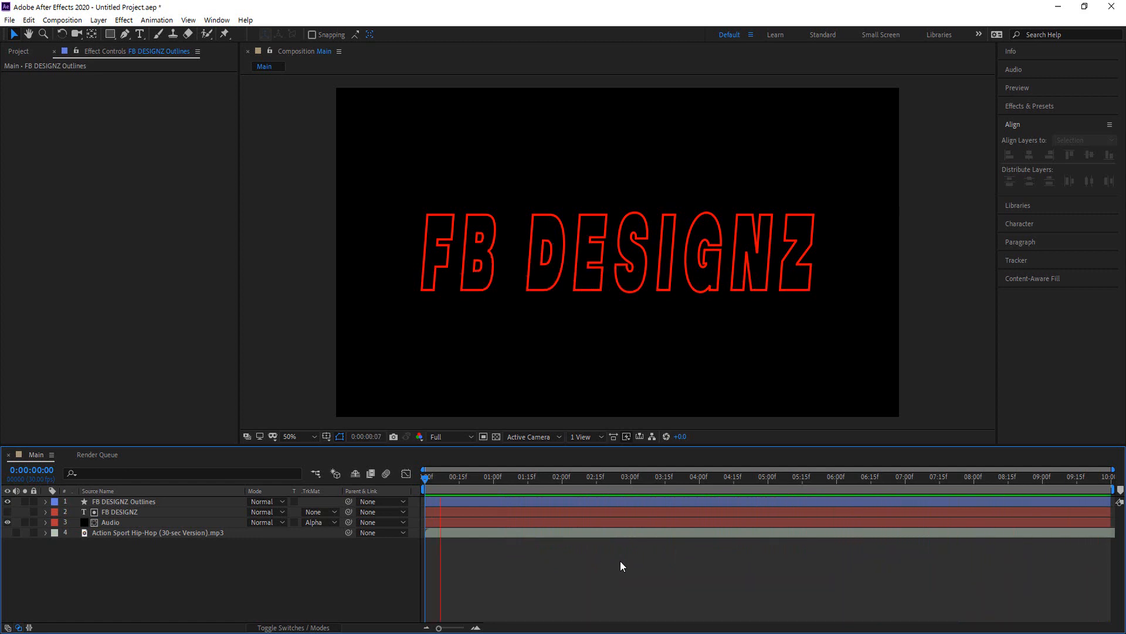
key(space)
drag(471, 482, 403, 493)
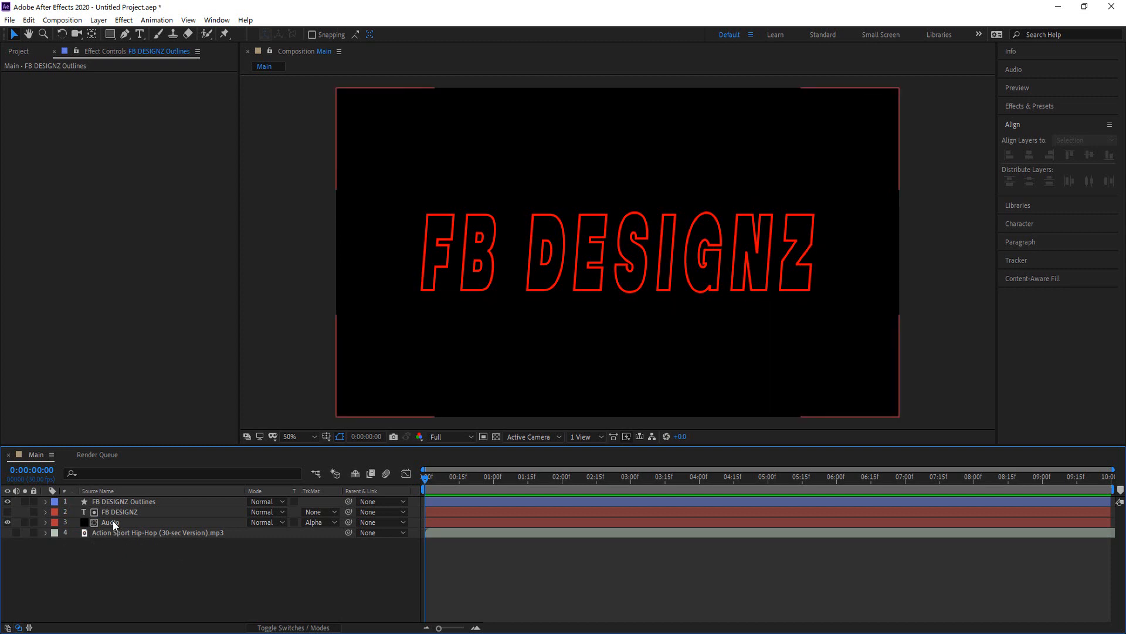
Create a black 1920 x 1080 px solid layer named Saber.
right_click(197, 563)
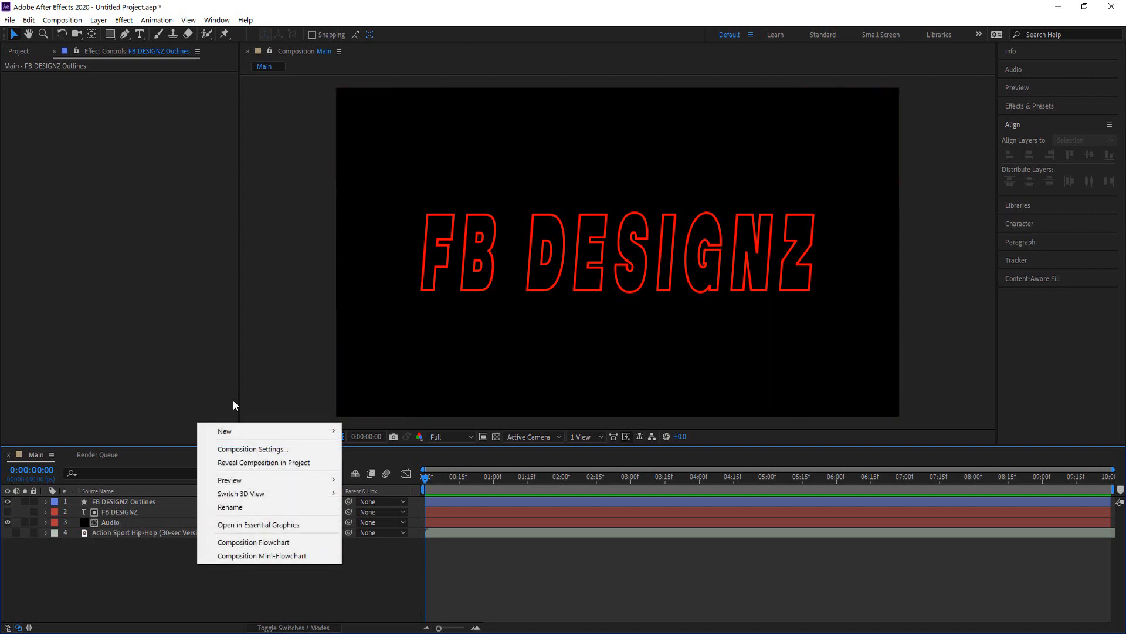
mouse_move(241, 431)
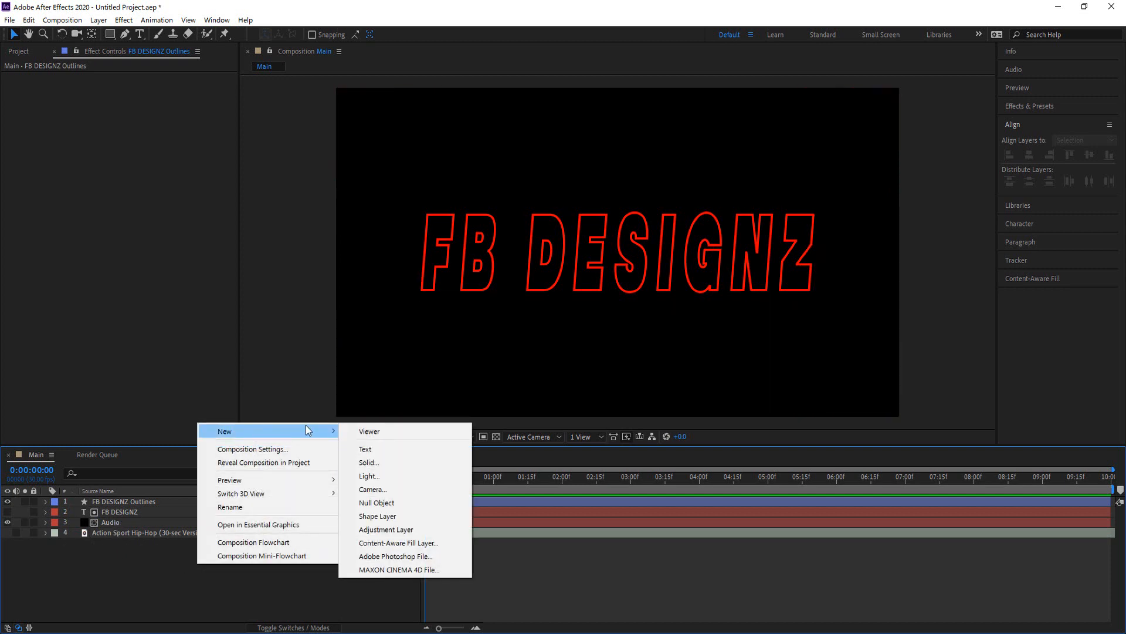
click(376, 467)
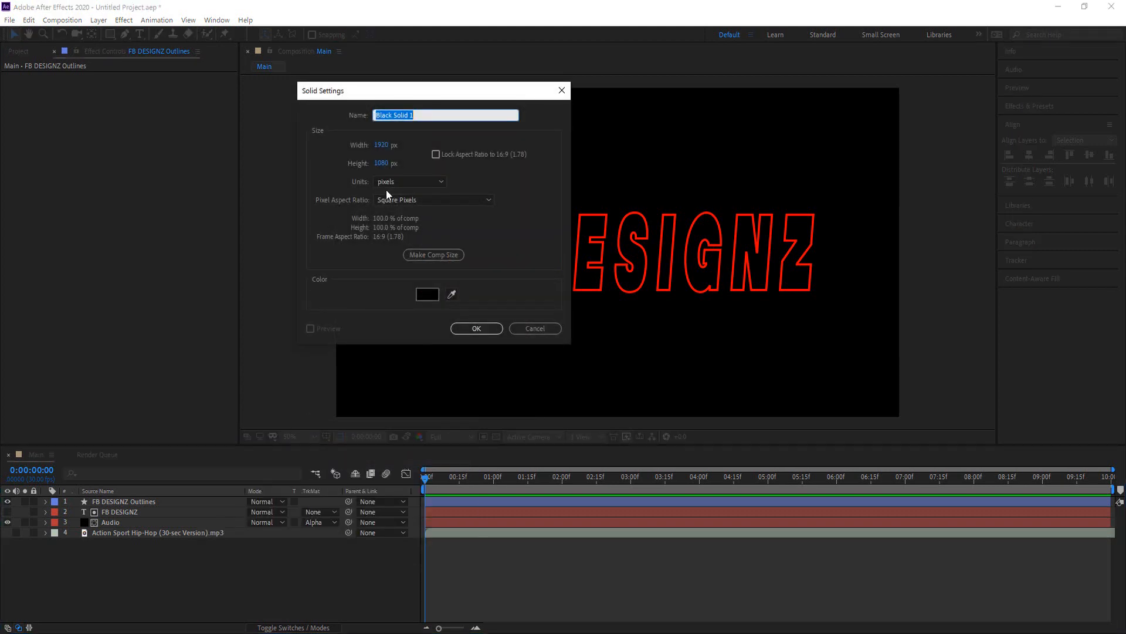
text(Saber)
click(476, 329)
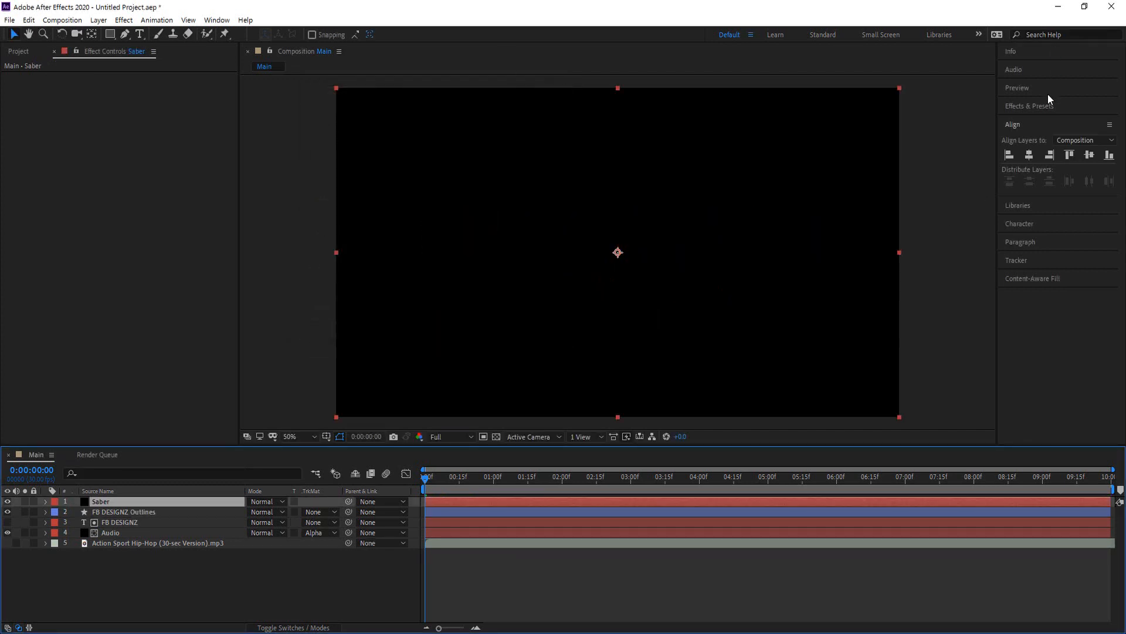
Find the Video Copilot Saber effect and apply it to the Saber solid layer.
click(1036, 106)
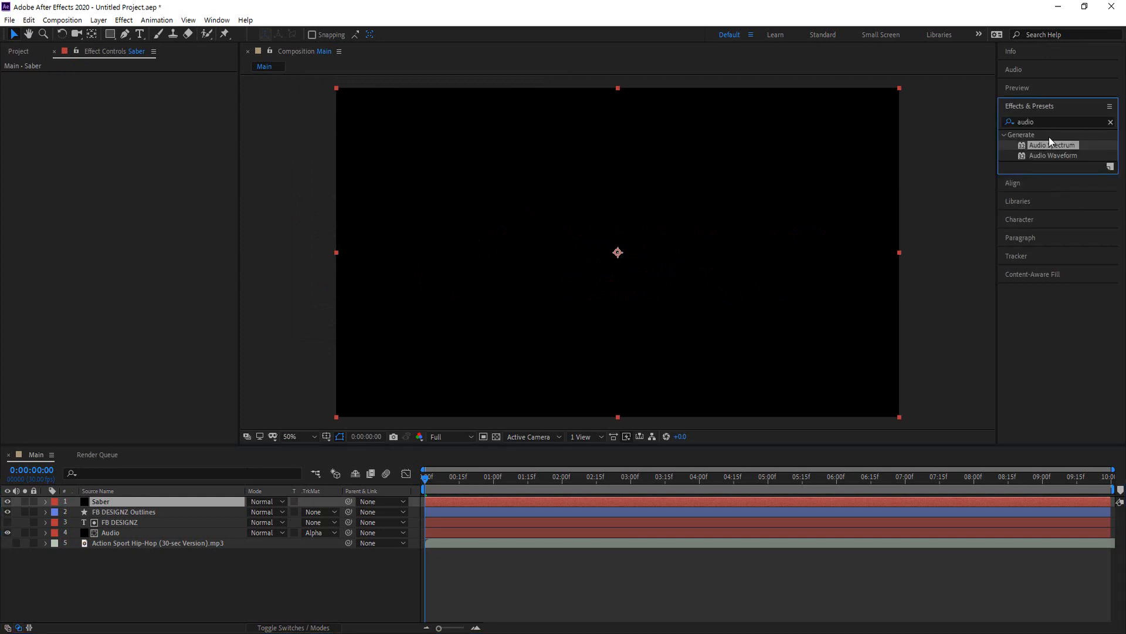
click(1026, 121)
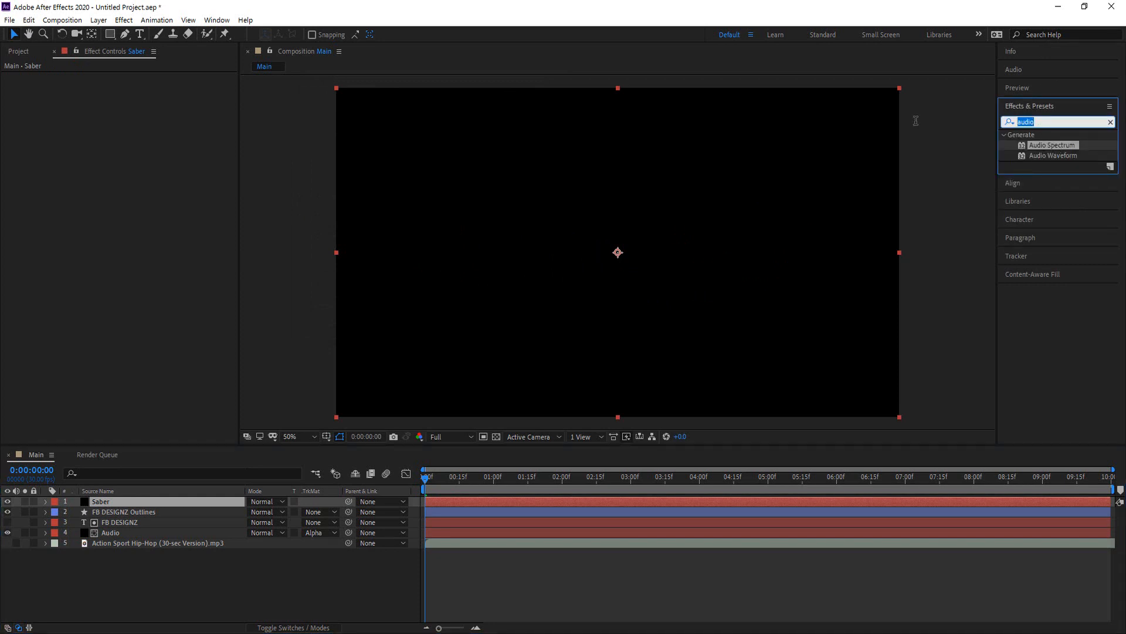
text(saber)
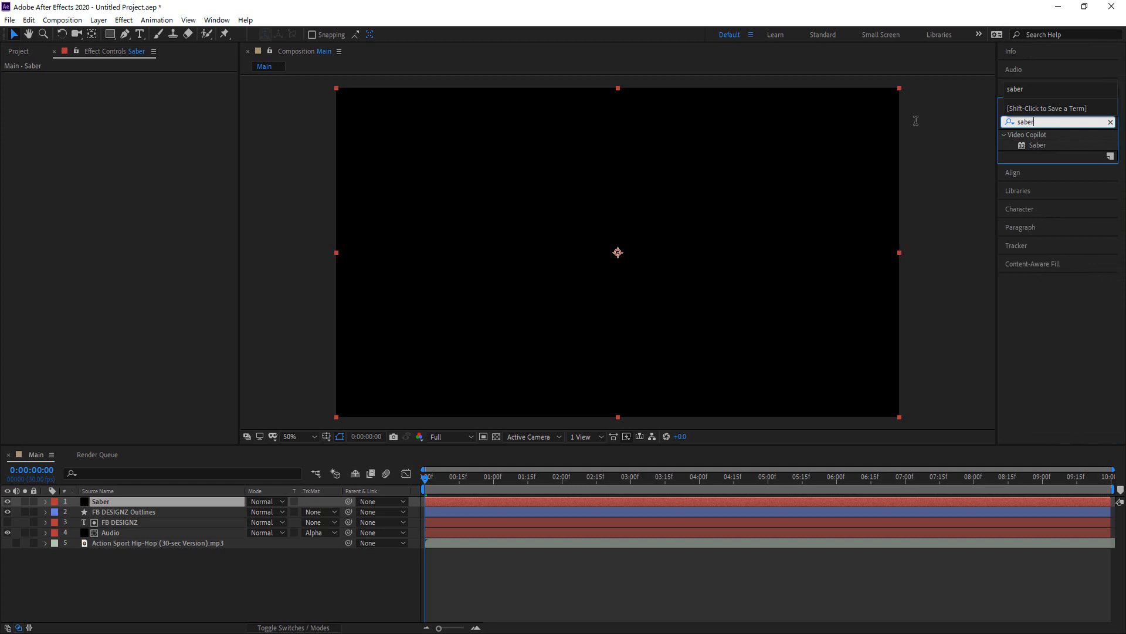
drag(1042, 146, 125, 499)
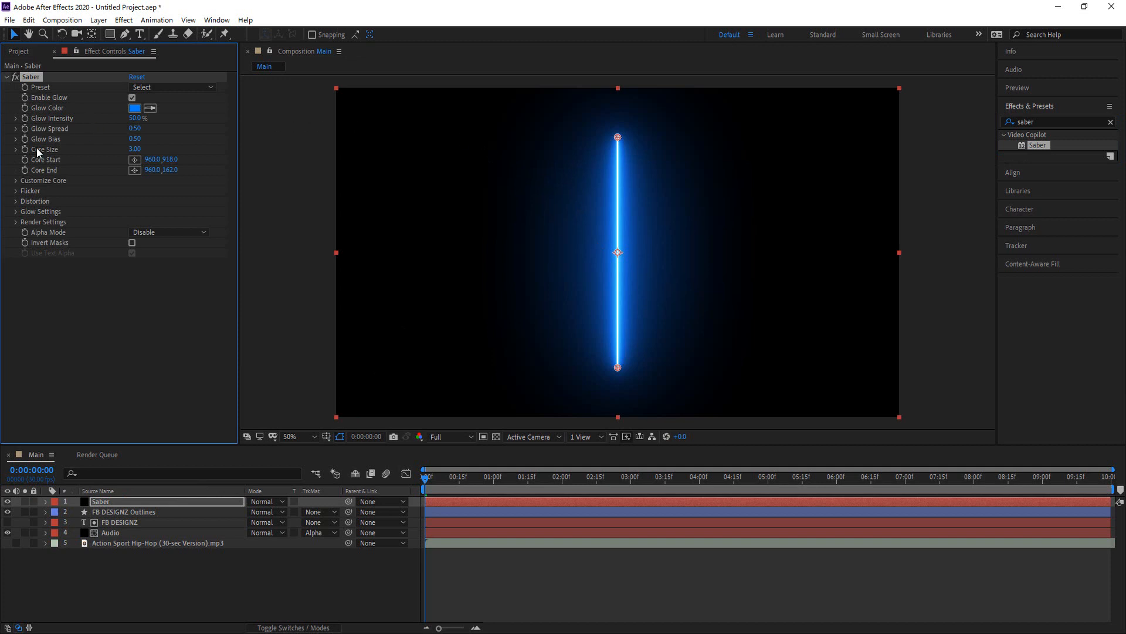
Set the Saber effect's Core Type to Text Layer and choose the FB DESIGNZ layer as its text source.
click(16, 181)
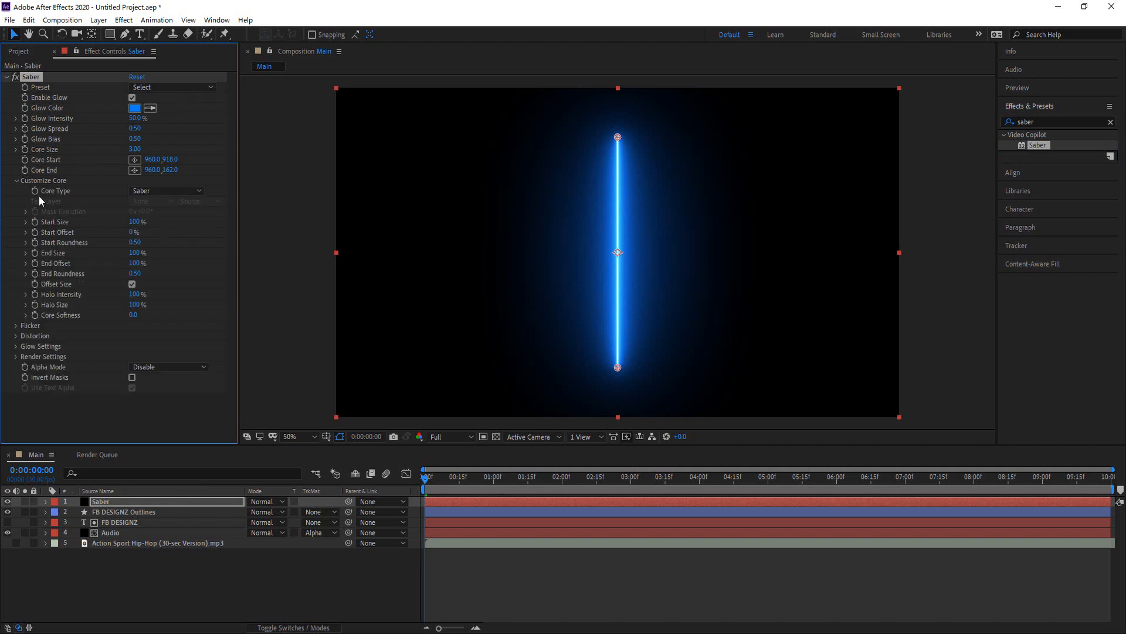
click(152, 190)
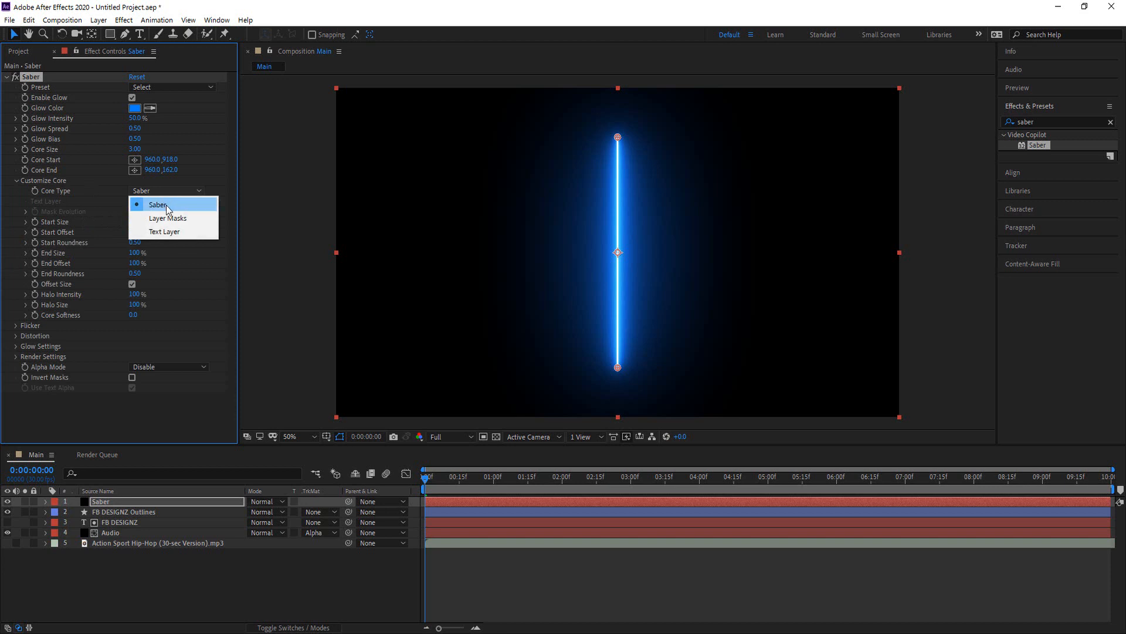
click(164, 231)
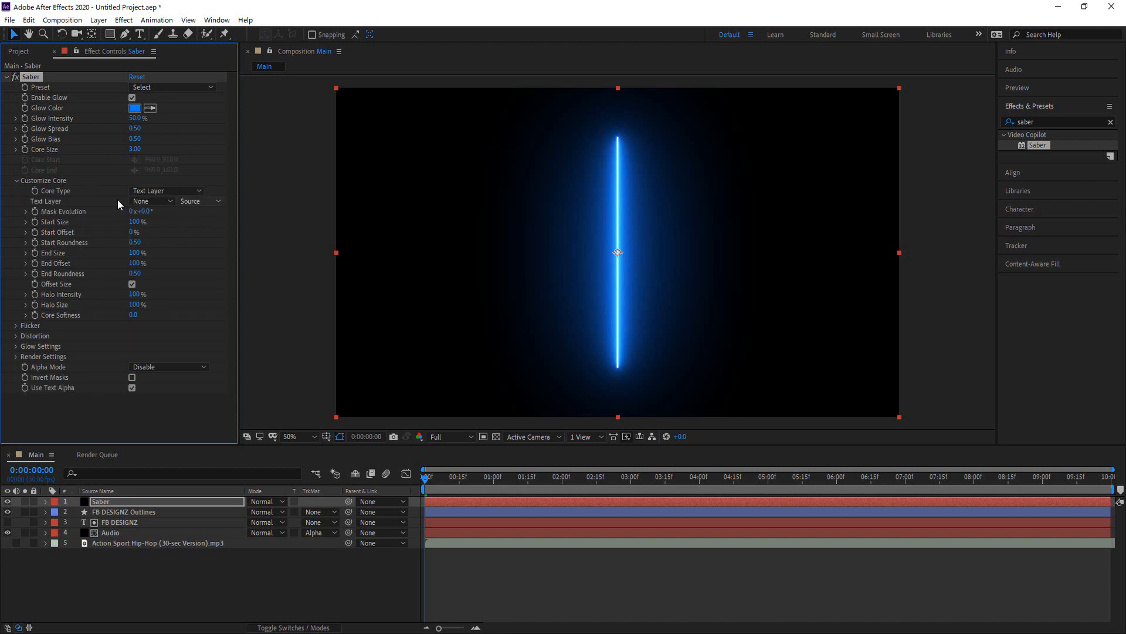
click(171, 201)
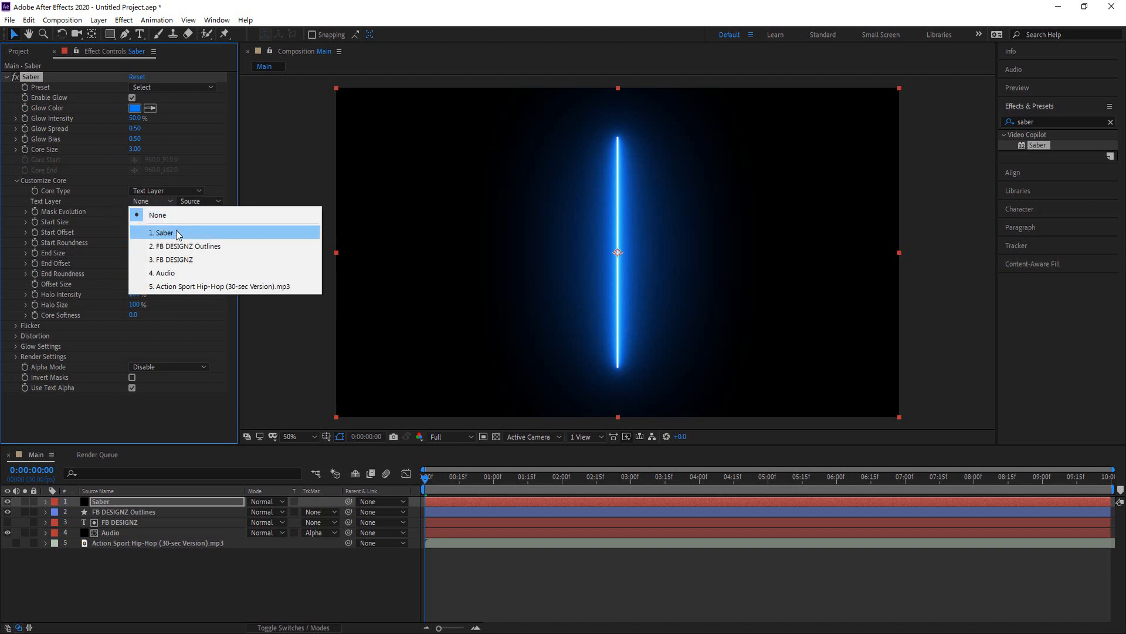
click(185, 260)
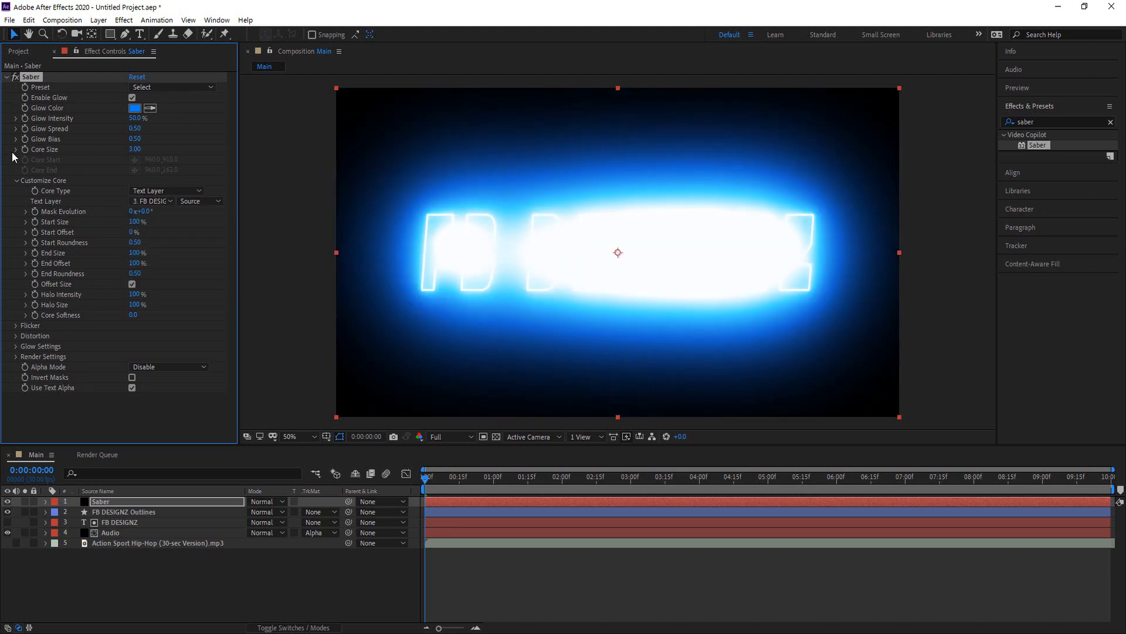
click(17, 181)
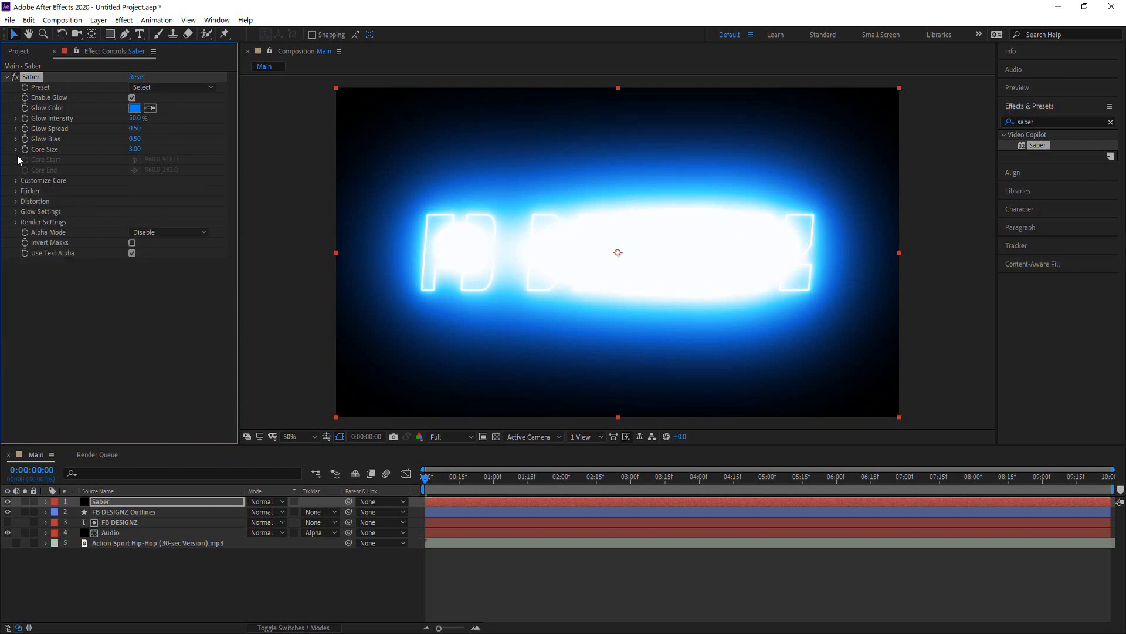
Try the Electric preset on the Saber effect.
click(176, 87)
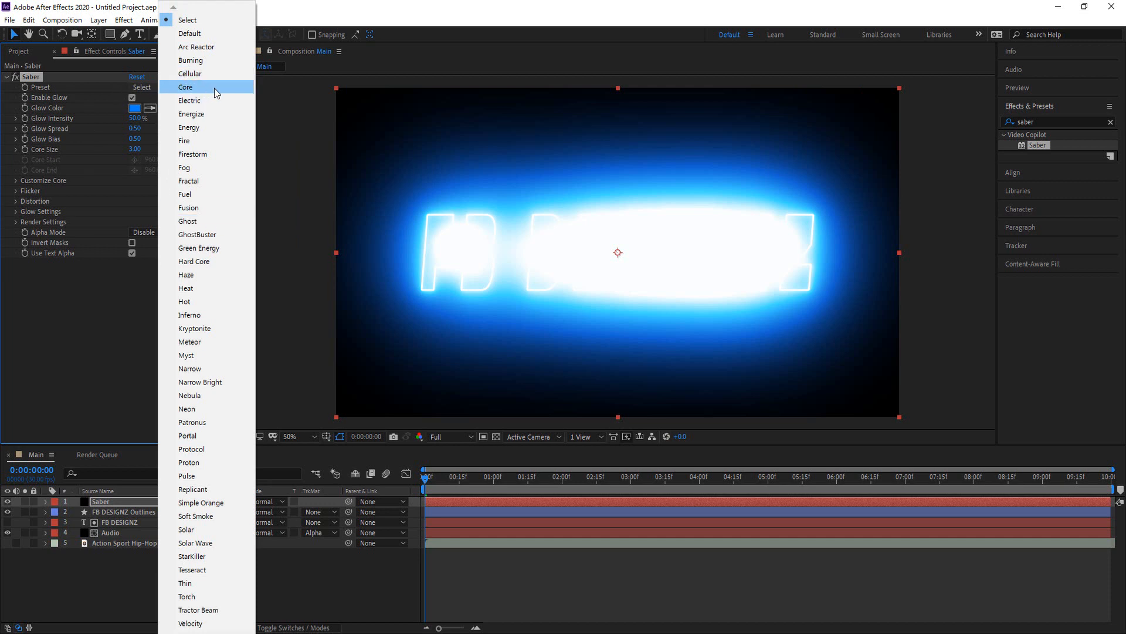
click(207, 104)
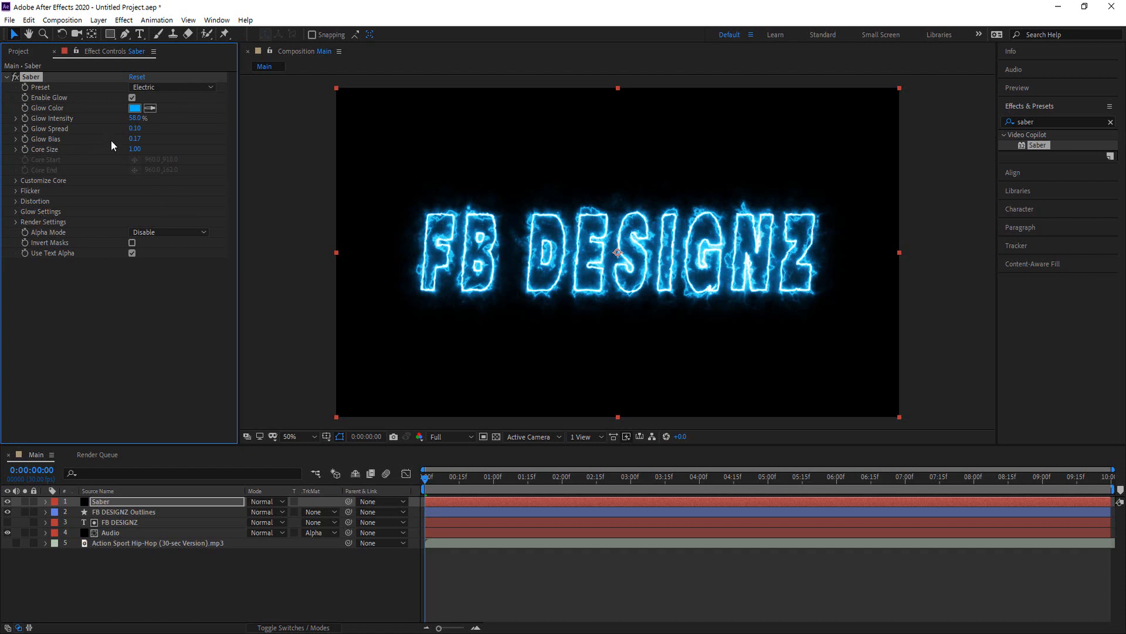
drag(427, 480, 415, 506)
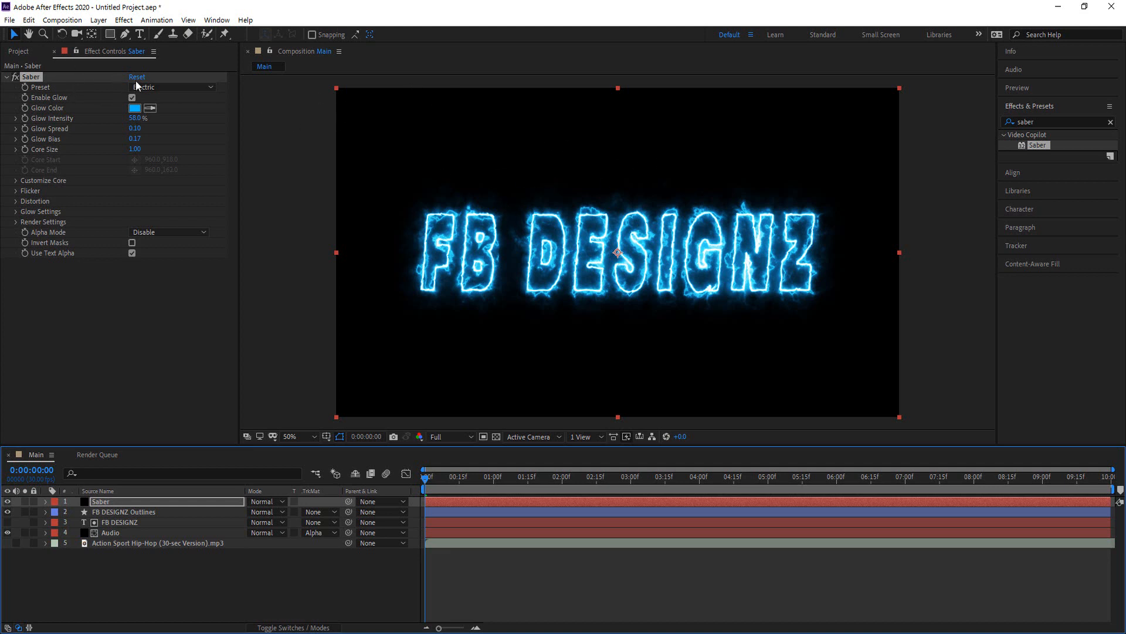
Set the Saber effect's preset to Neon and its Glow Color to red.
click(157, 86)
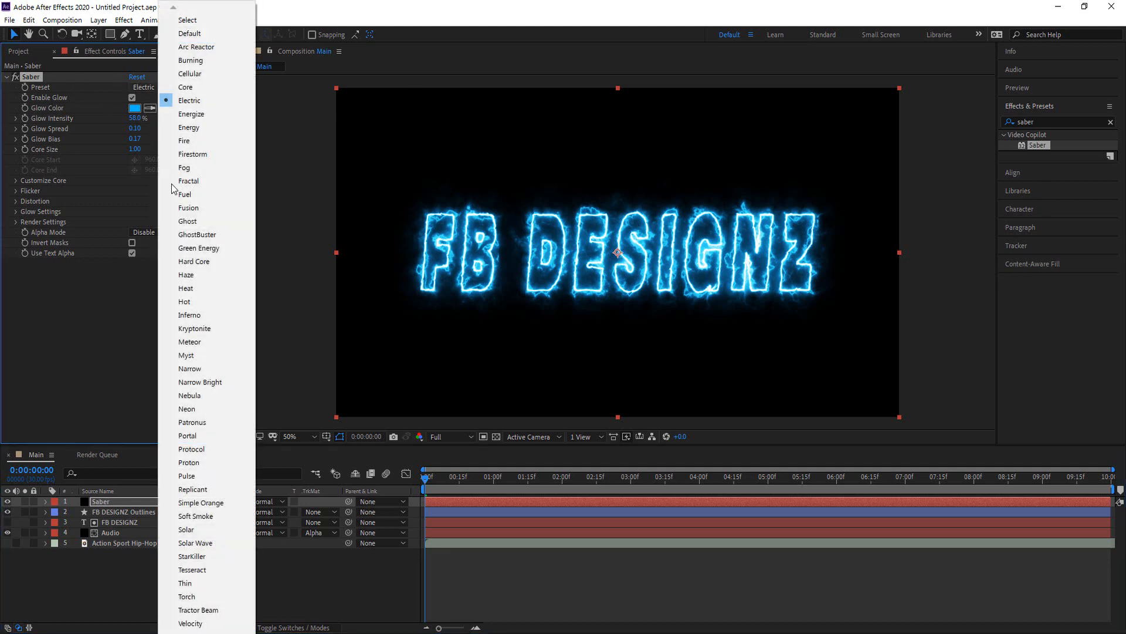
click(205, 409)
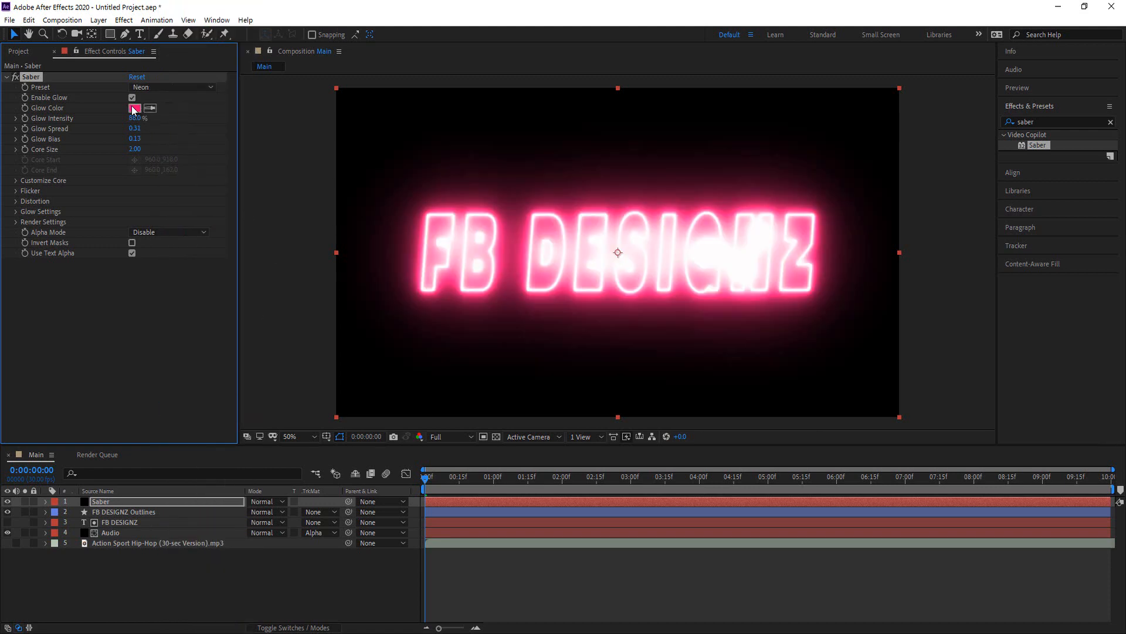
click(133, 109)
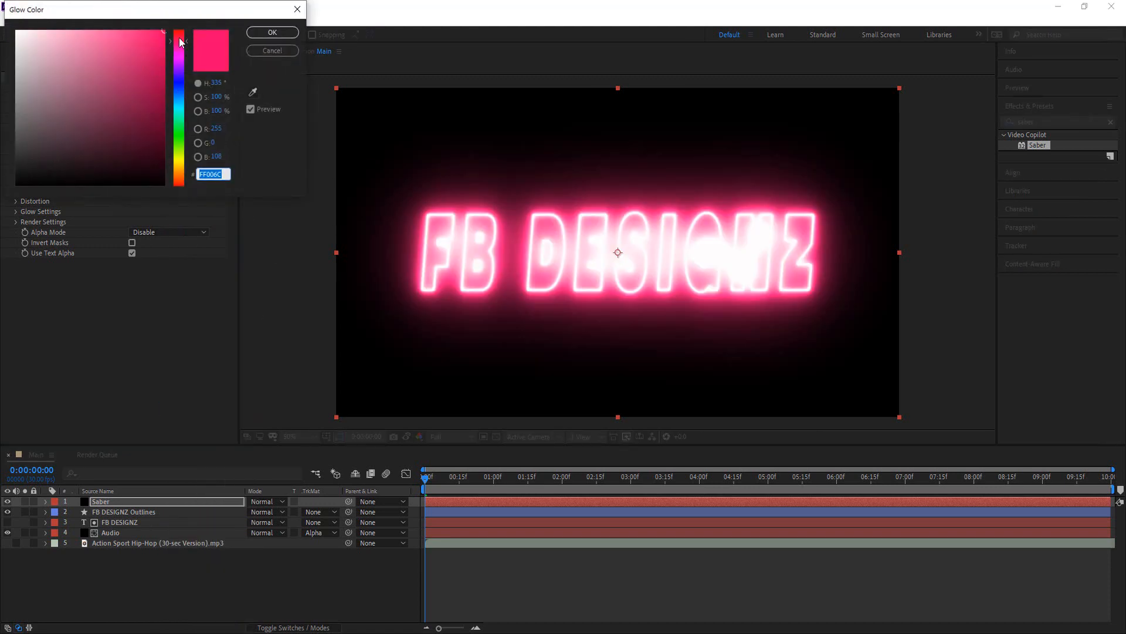
drag(180, 38, 181, 18)
click(271, 32)
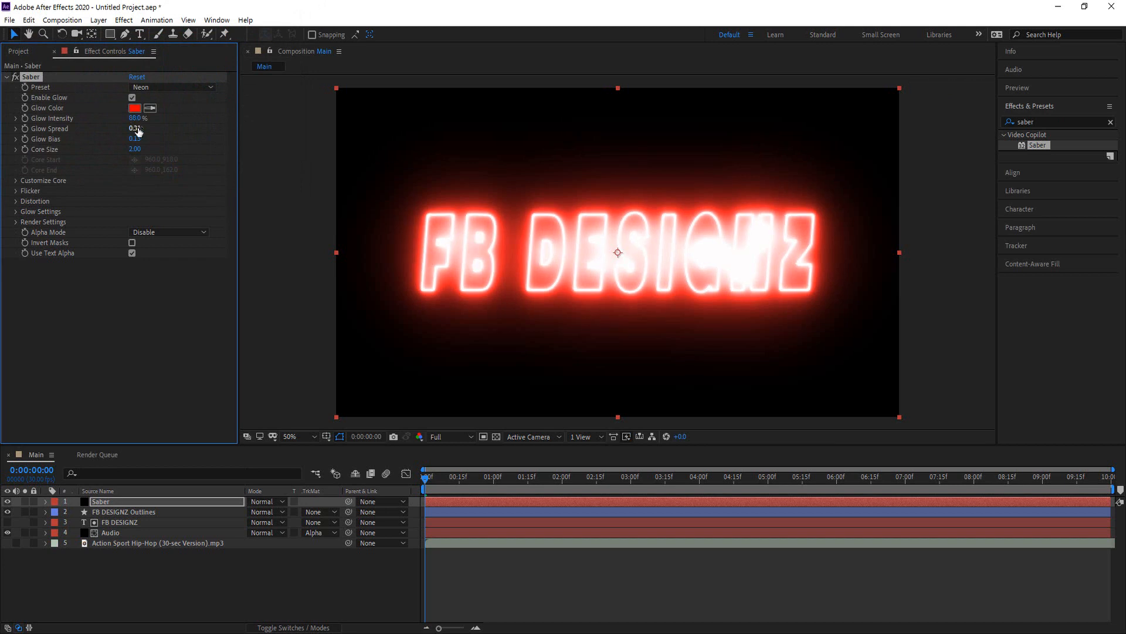
Set the Saber effect's Glow Intensity to 23%.
drag(125, 119, 103, 120)
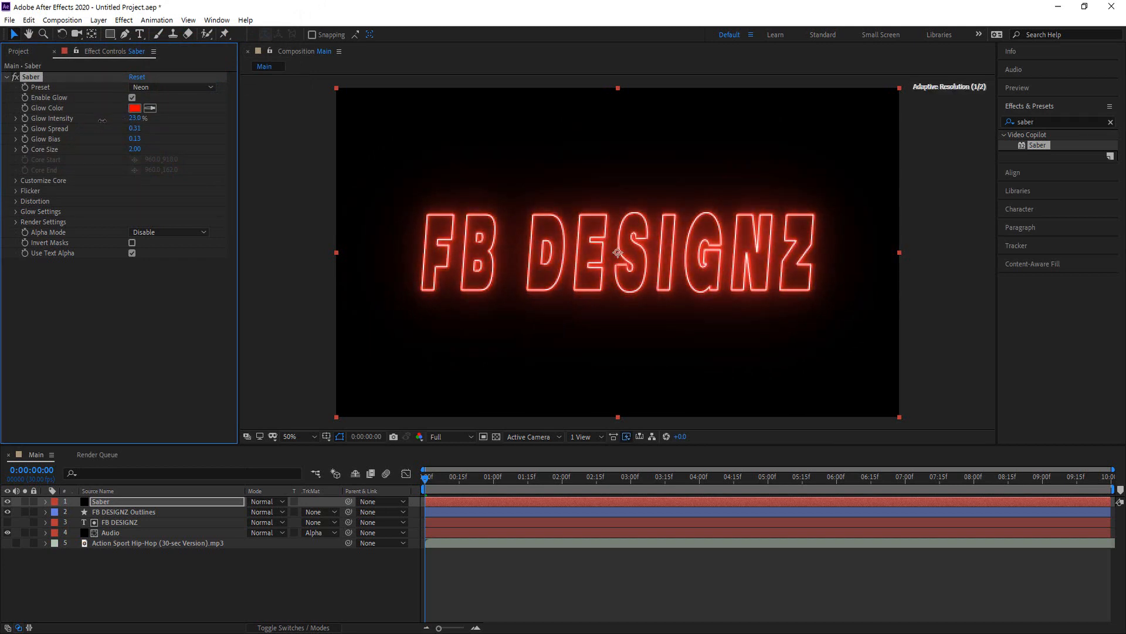
click(371, 595)
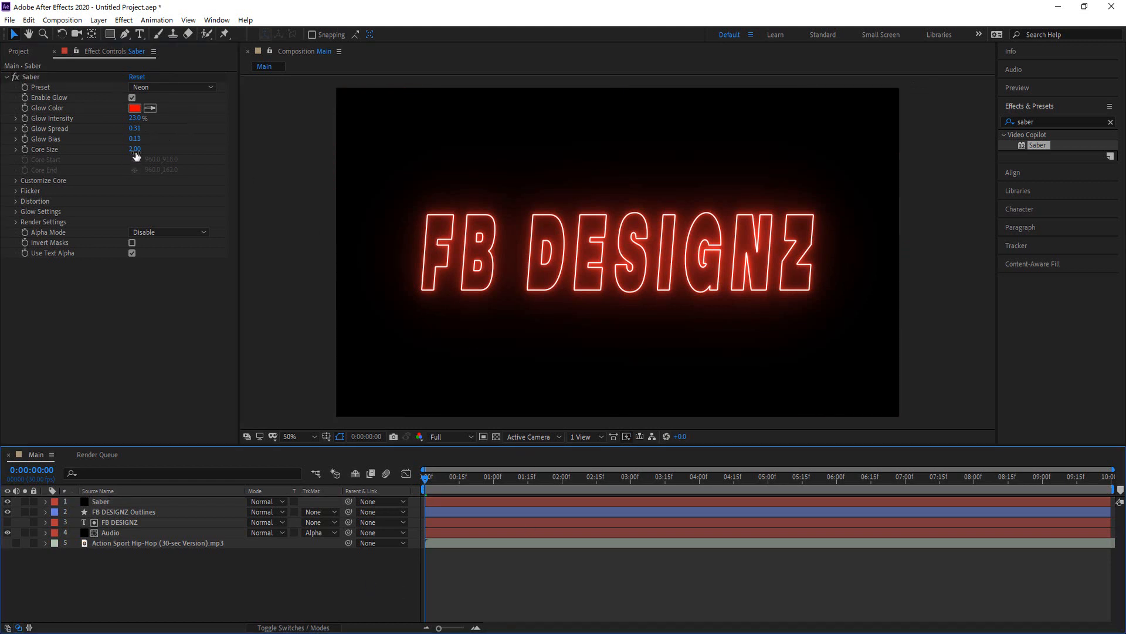
drag(135, 155, 137, 151)
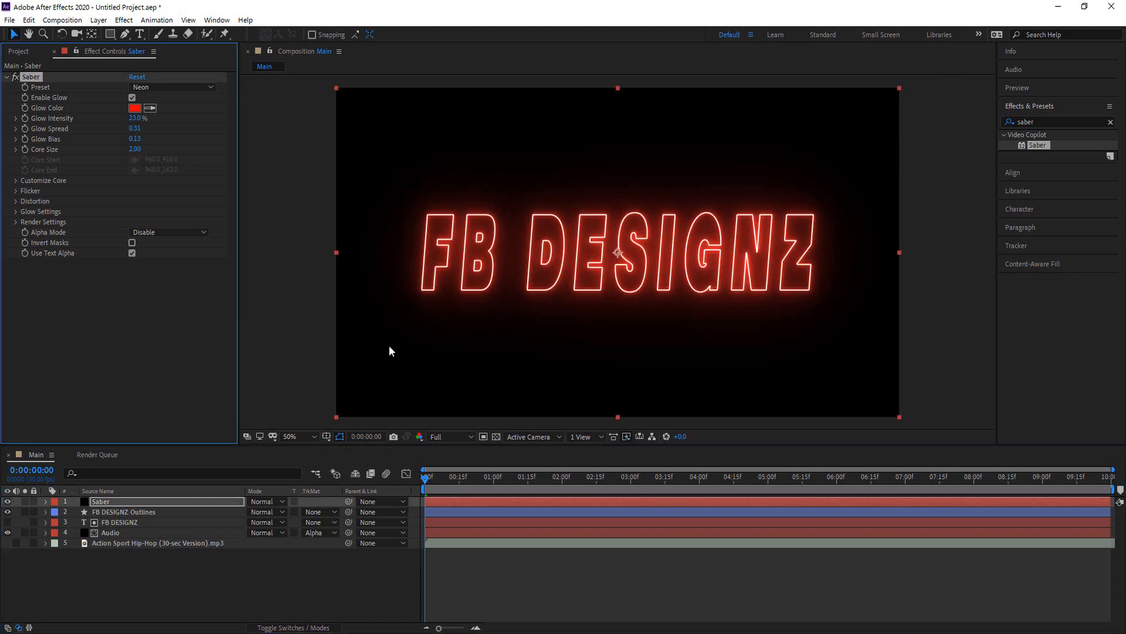
Preview the red neon glow on the text from the start of the composition.
drag(424, 481, 368, 491)
key(space)
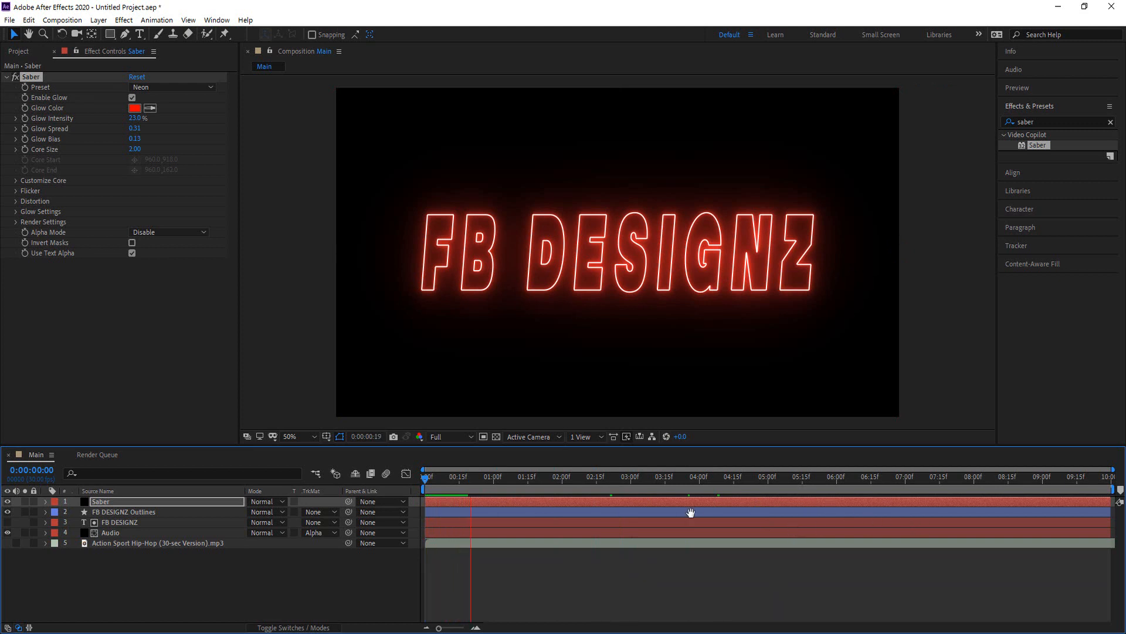
key(space)
Set Composite Settings to Transparent in the Saber effect's Render Settings.
click(16, 222)
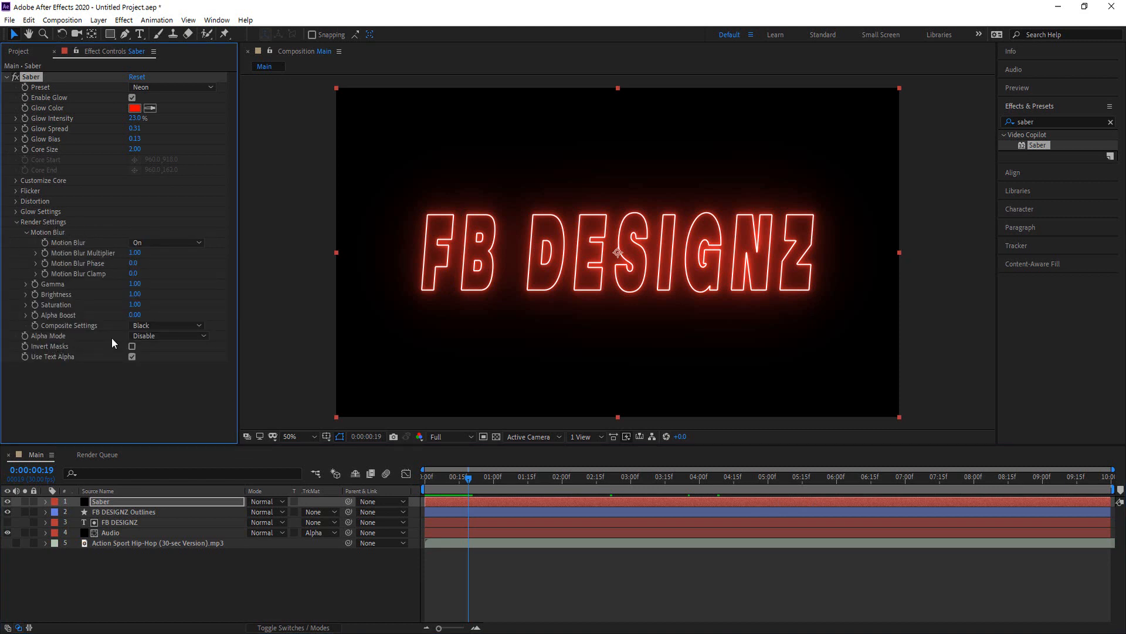
click(163, 336)
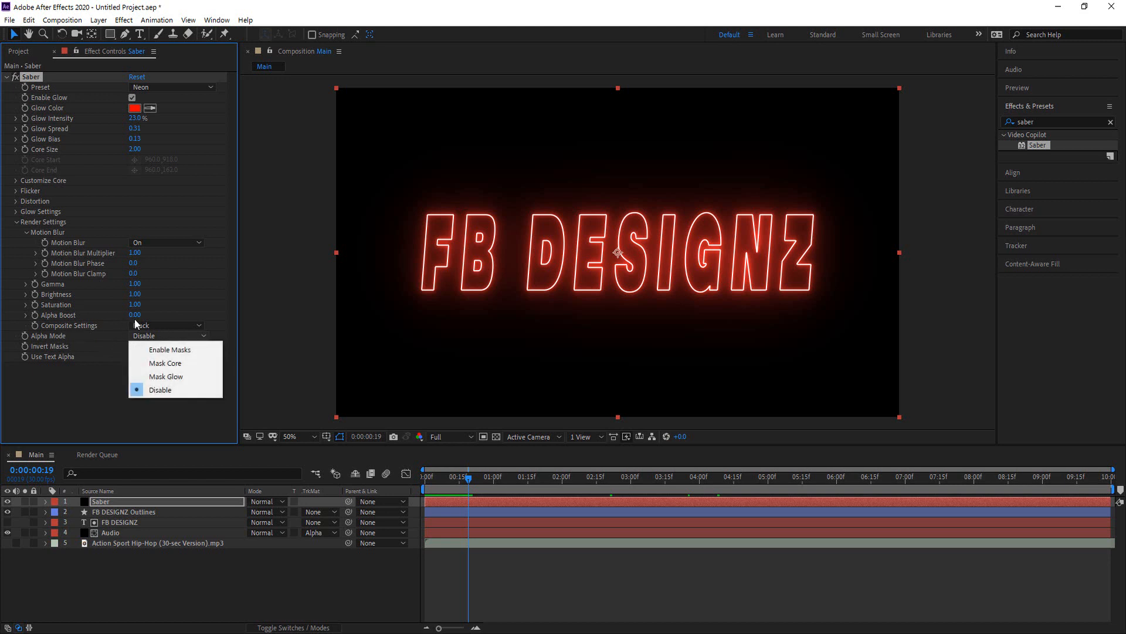
click(167, 324)
click(182, 340)
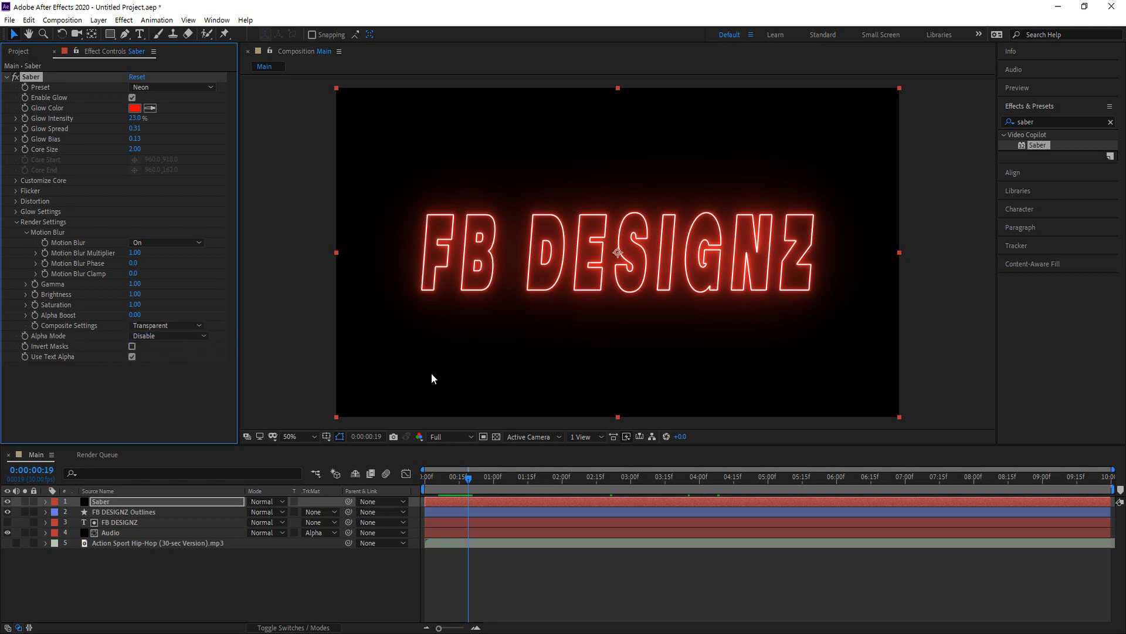
Preview the neon text with its audio spectrum, including a playback from the start of the composition.
key(space)
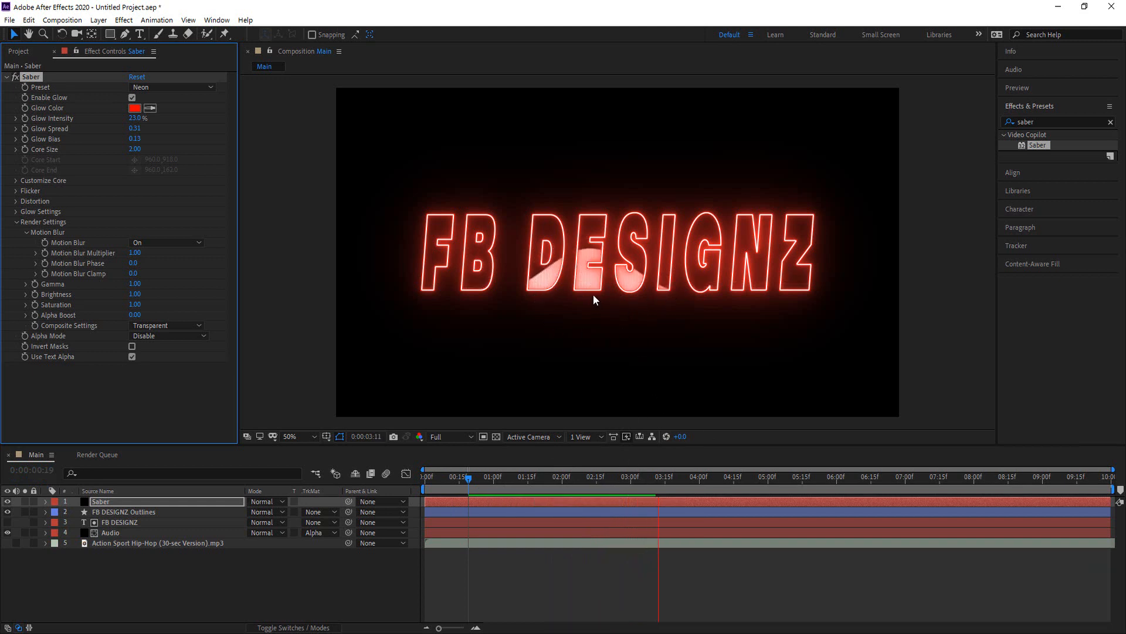
key(space)
drag(687, 492, 414, 494)
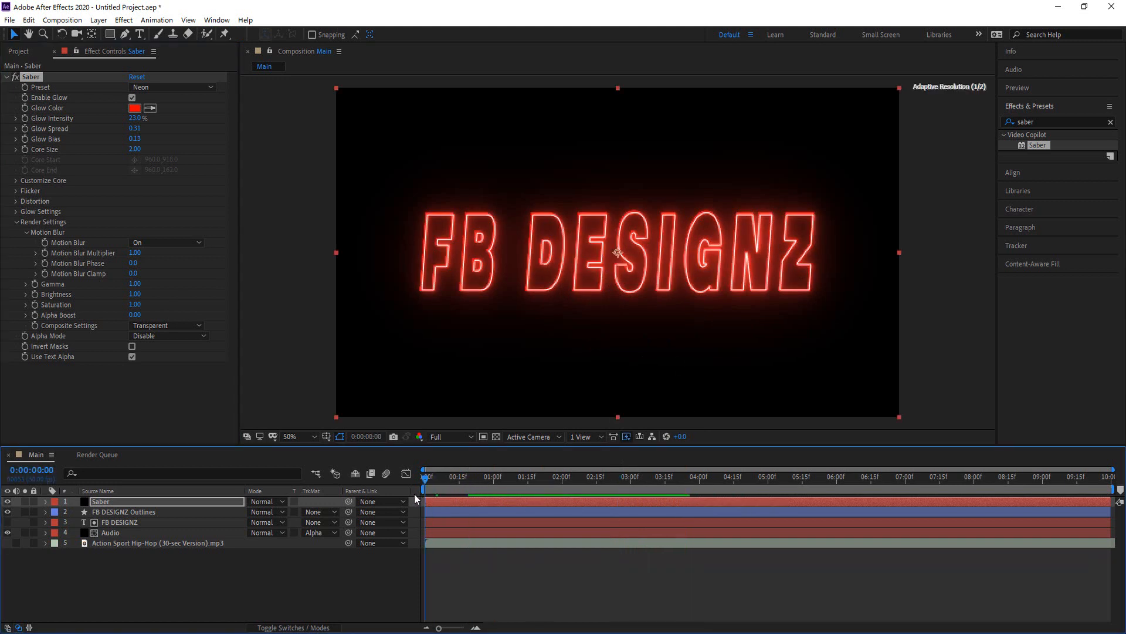
key(space)
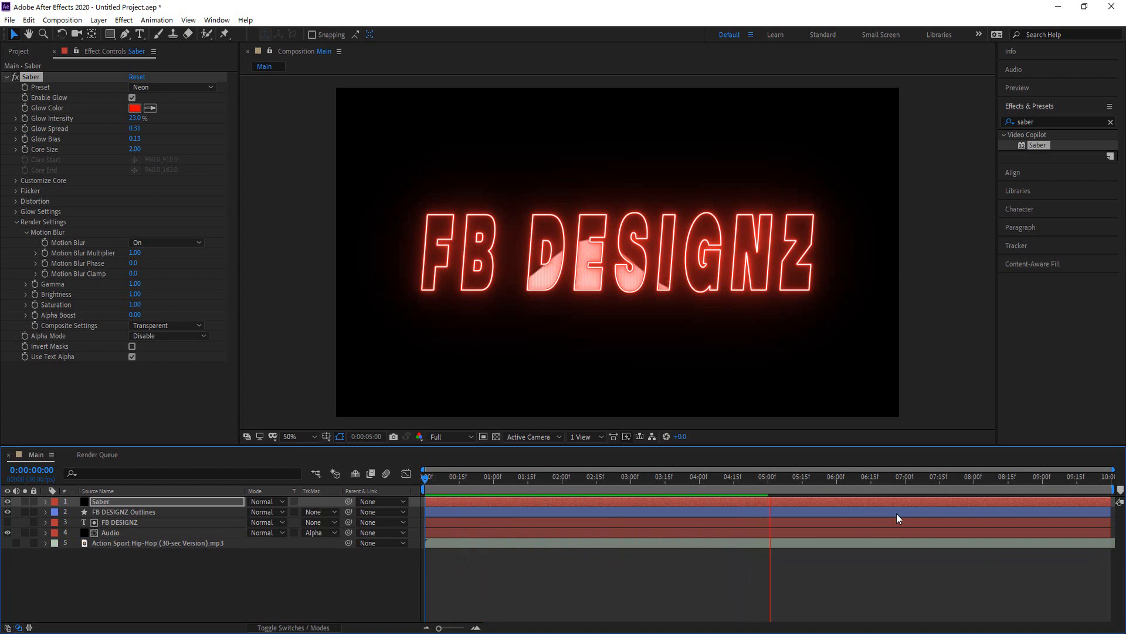
key(space)
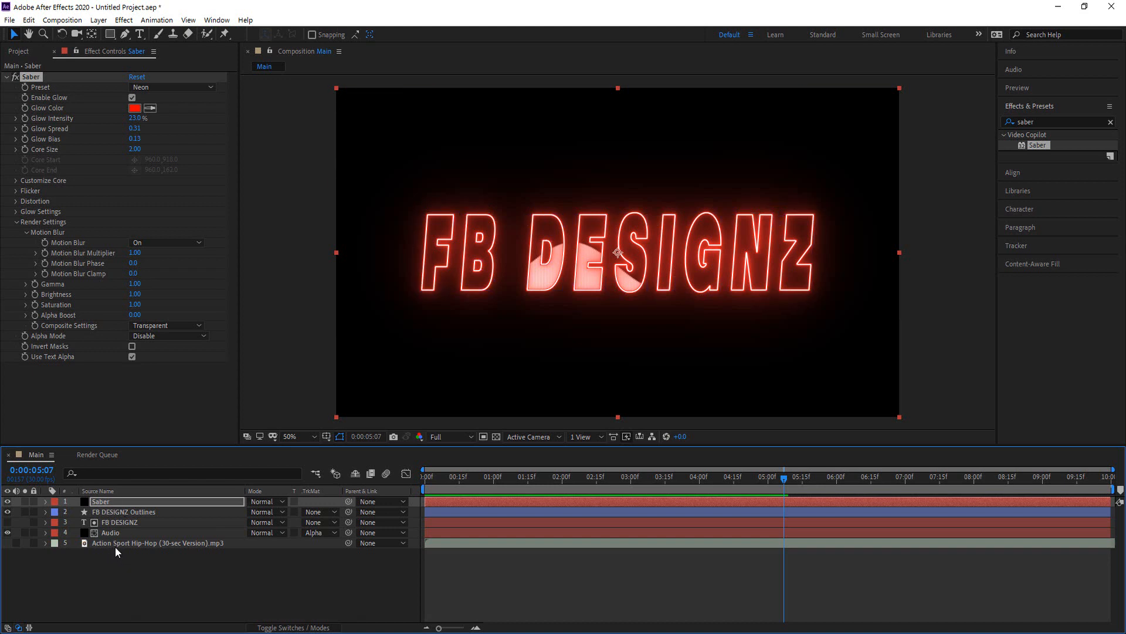
Pre-compose all layers of the Main composition into a new composition named Music.
key(ctrl+a)
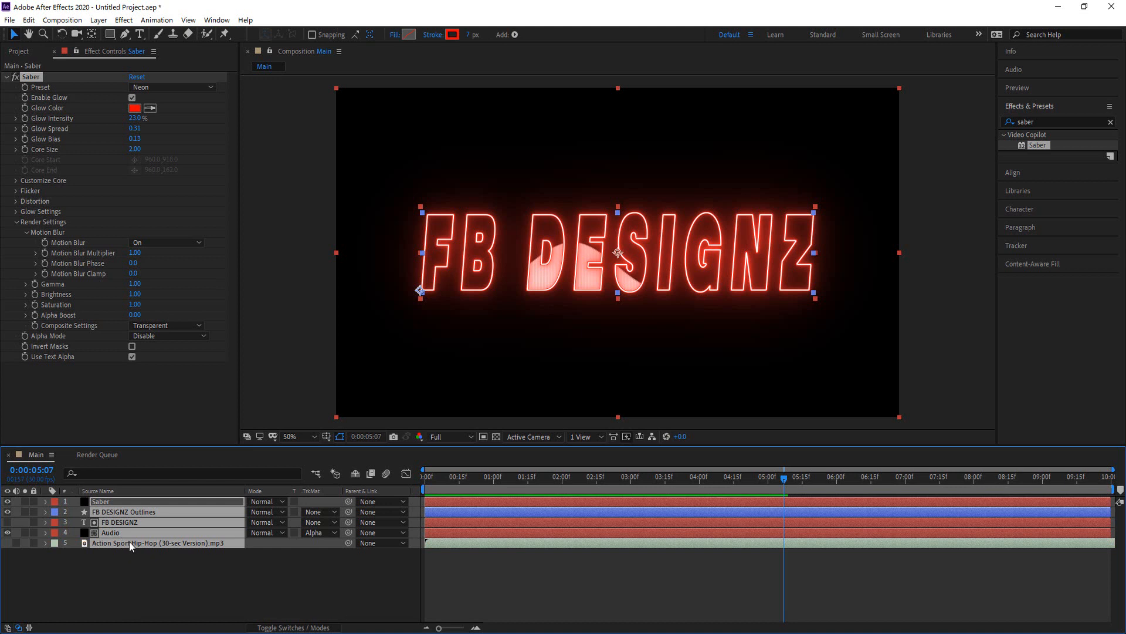
right_click(129, 541)
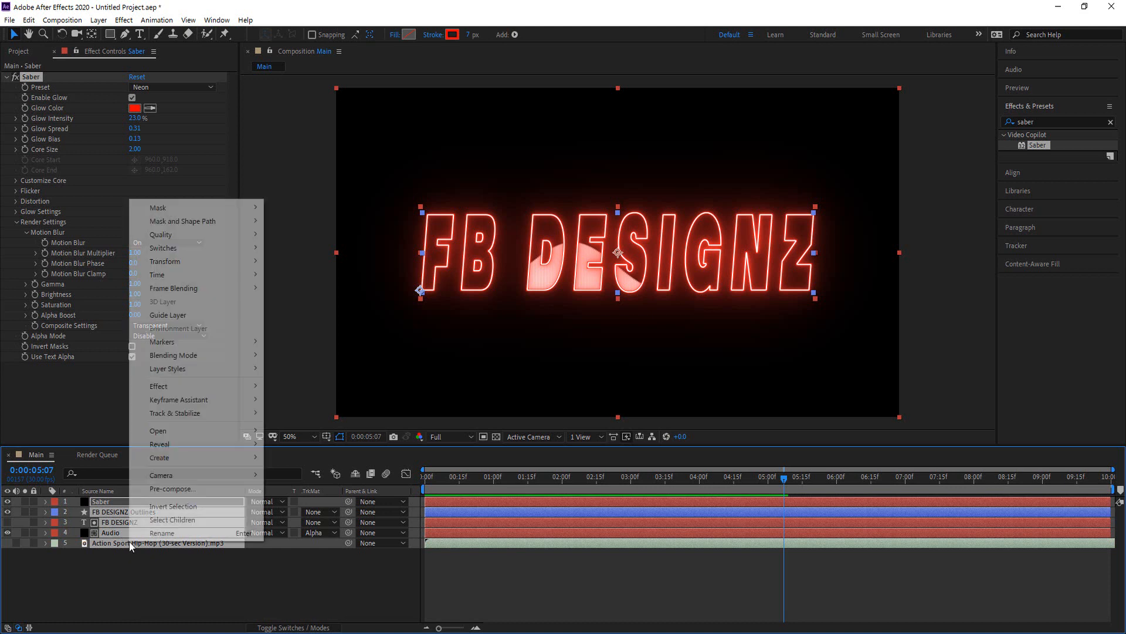
click(176, 488)
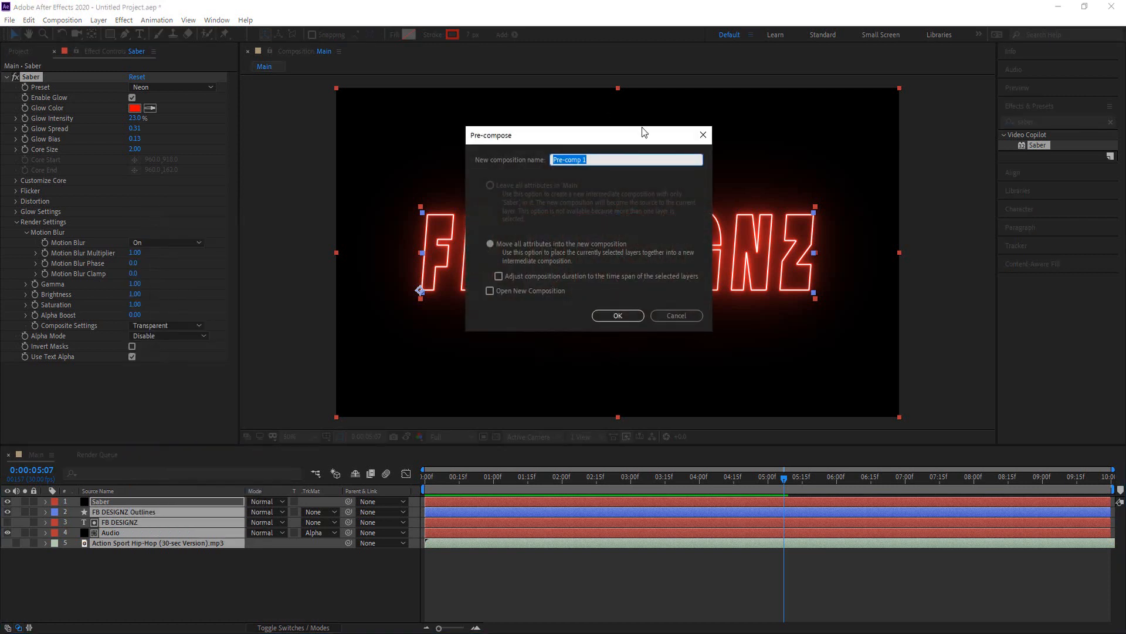
text(Music)
click(629, 315)
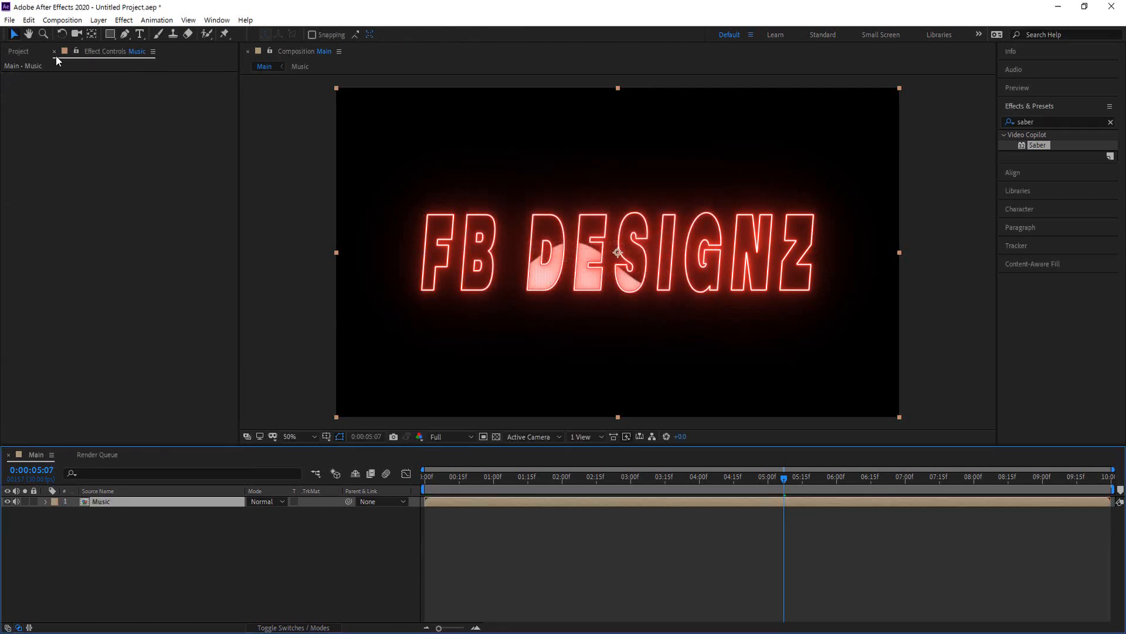
Open the Music composition from the project to inspect its layers, then close its timeline.
click(21, 54)
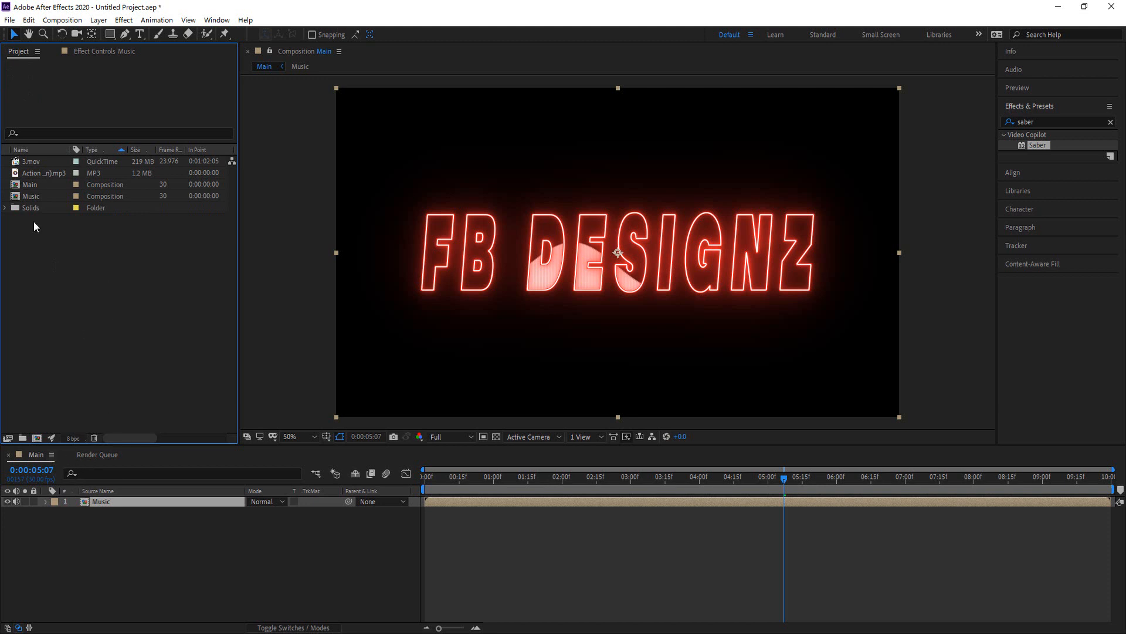
click(32, 196)
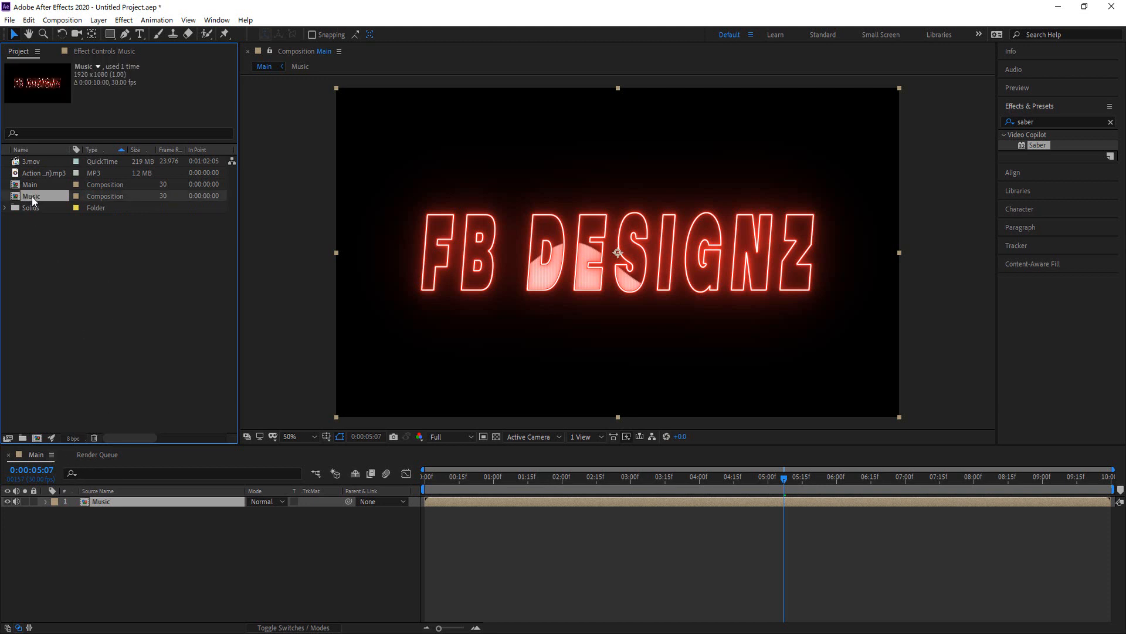
double_click(31, 196)
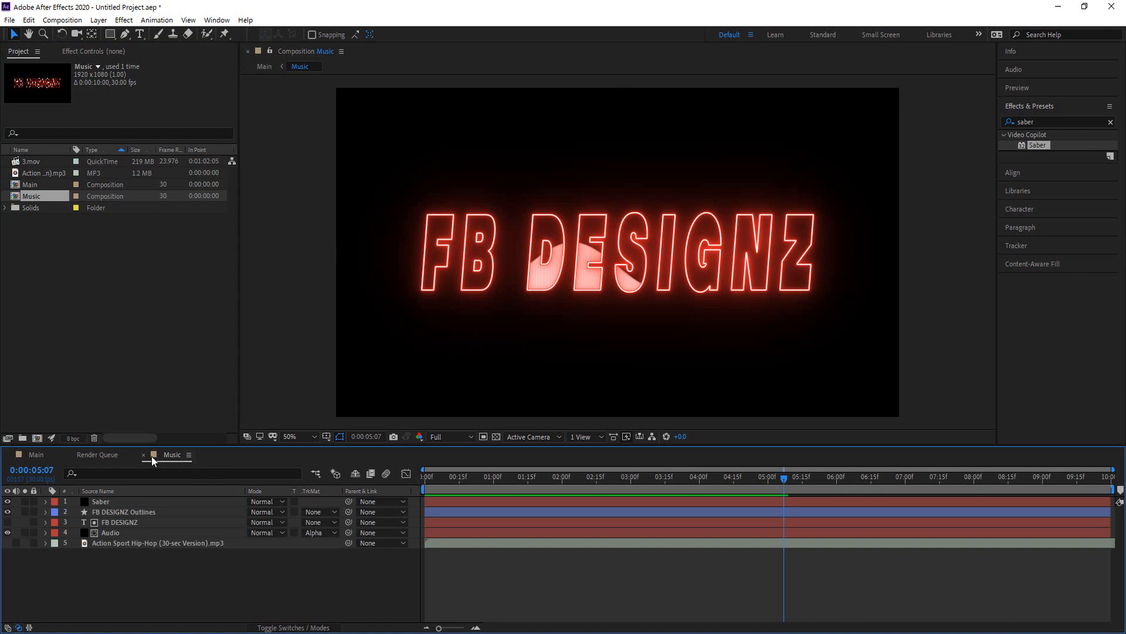
click(143, 454)
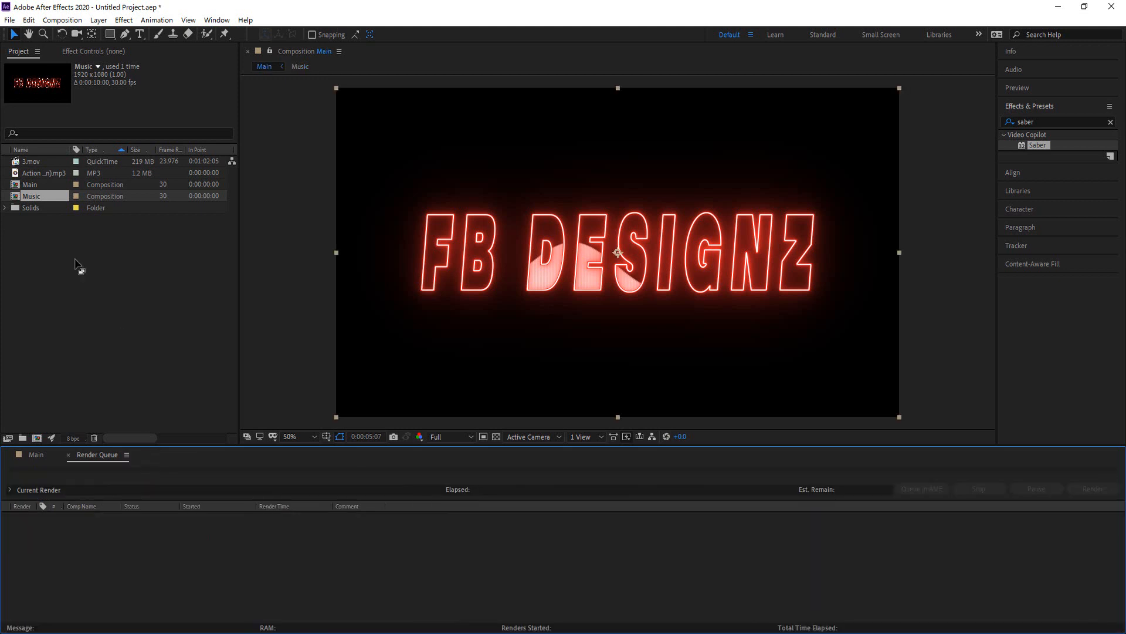
Delete the Music composition from the project, reopen the Main composition and expand the Solids folder.
click(40, 199)
key(Delete)
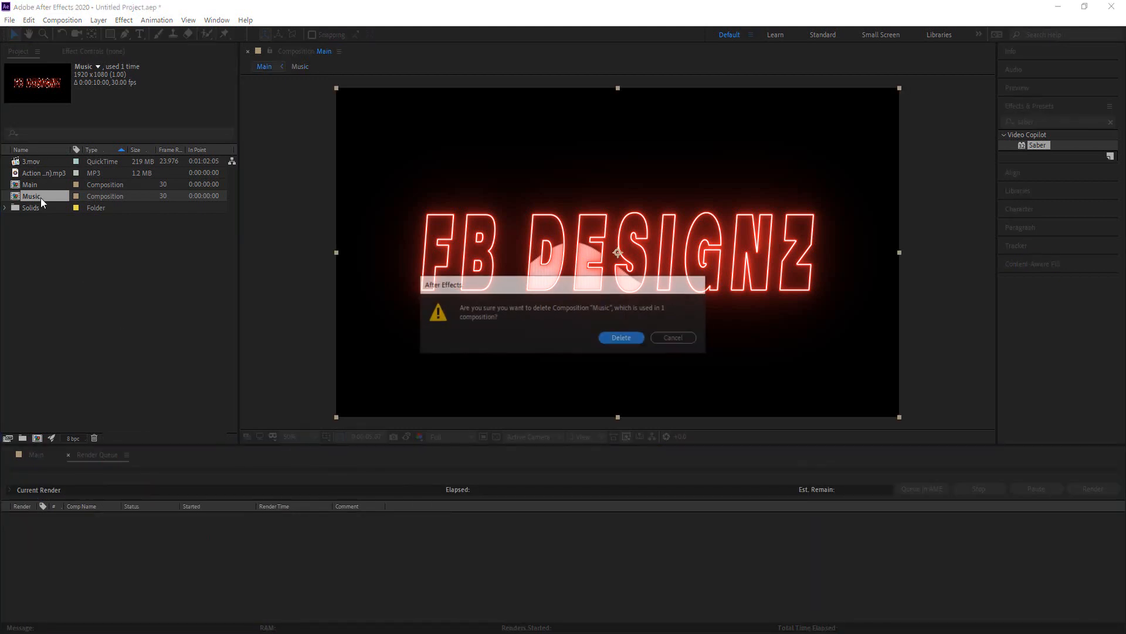
click(617, 340)
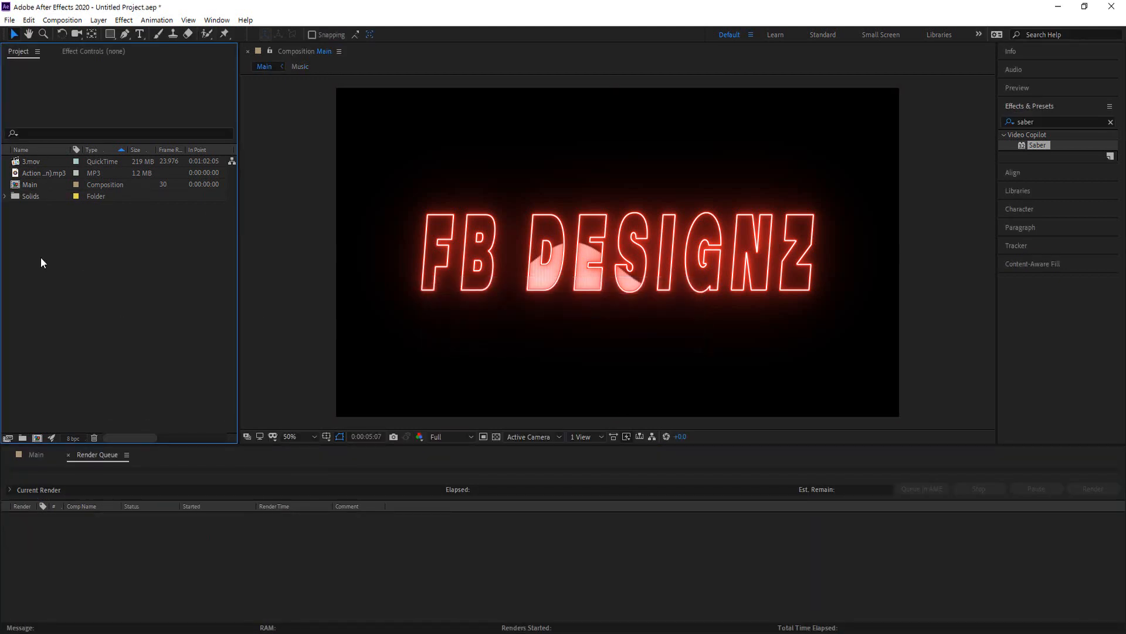
double_click(32, 187)
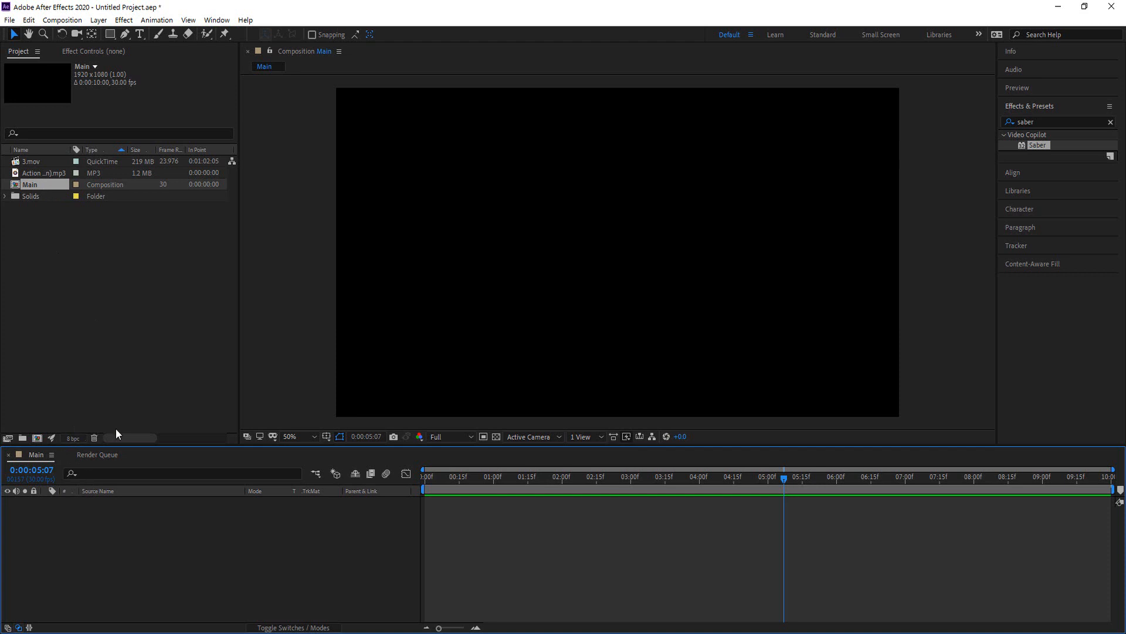
double_click(30, 195)
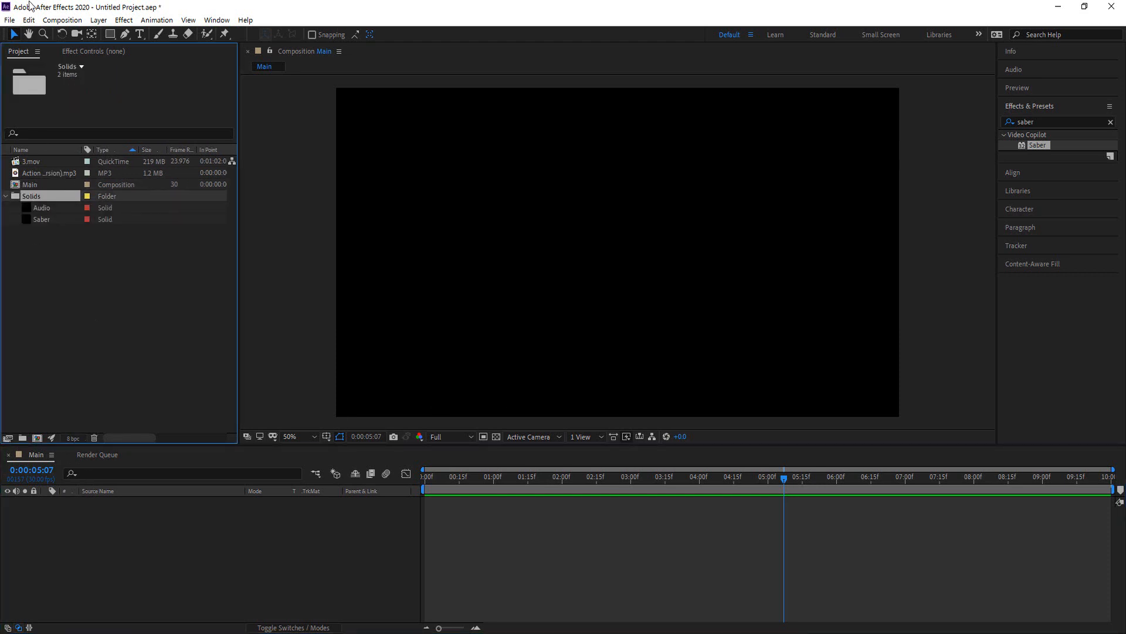
Undo the deletion of the Music composition and the pre-compose that created it.
click(32, 21)
click(52, 36)
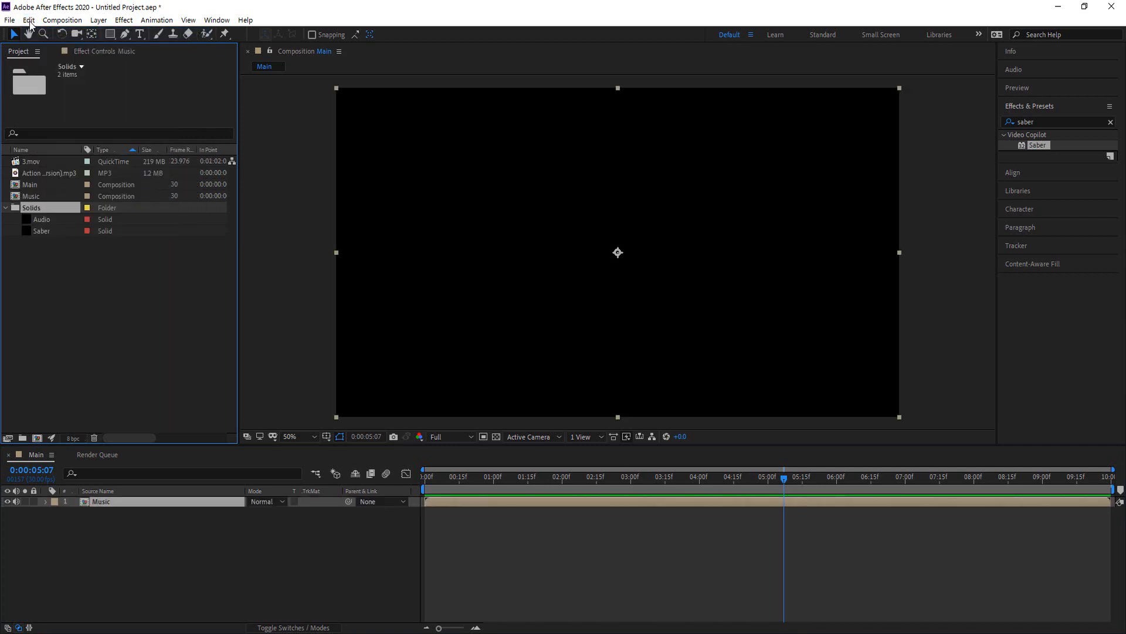
click(29, 20)
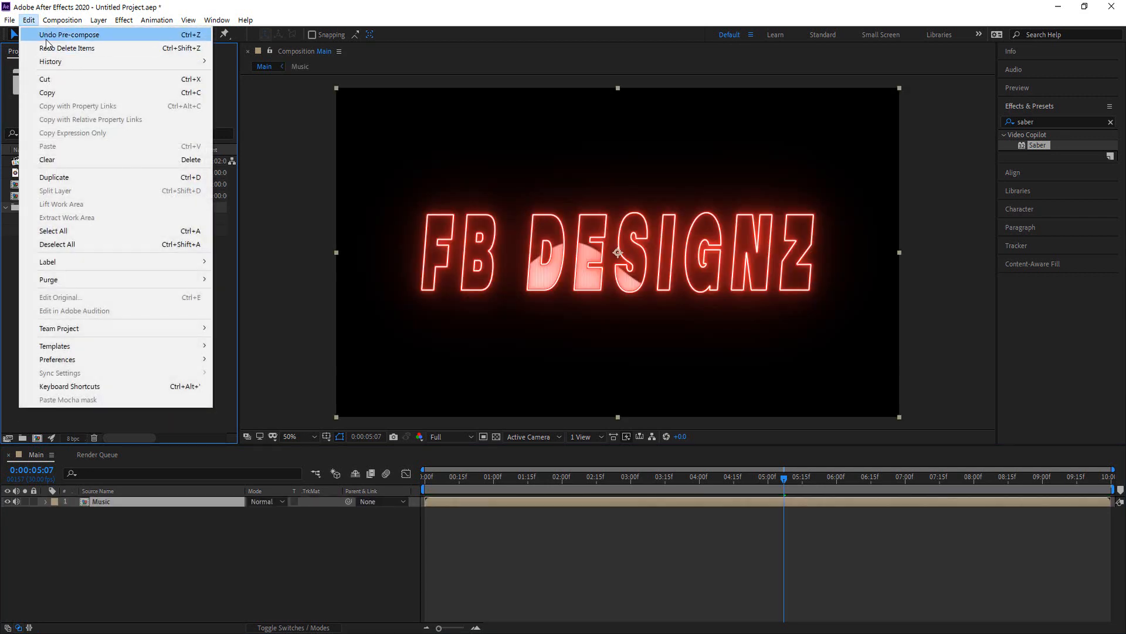
click(52, 34)
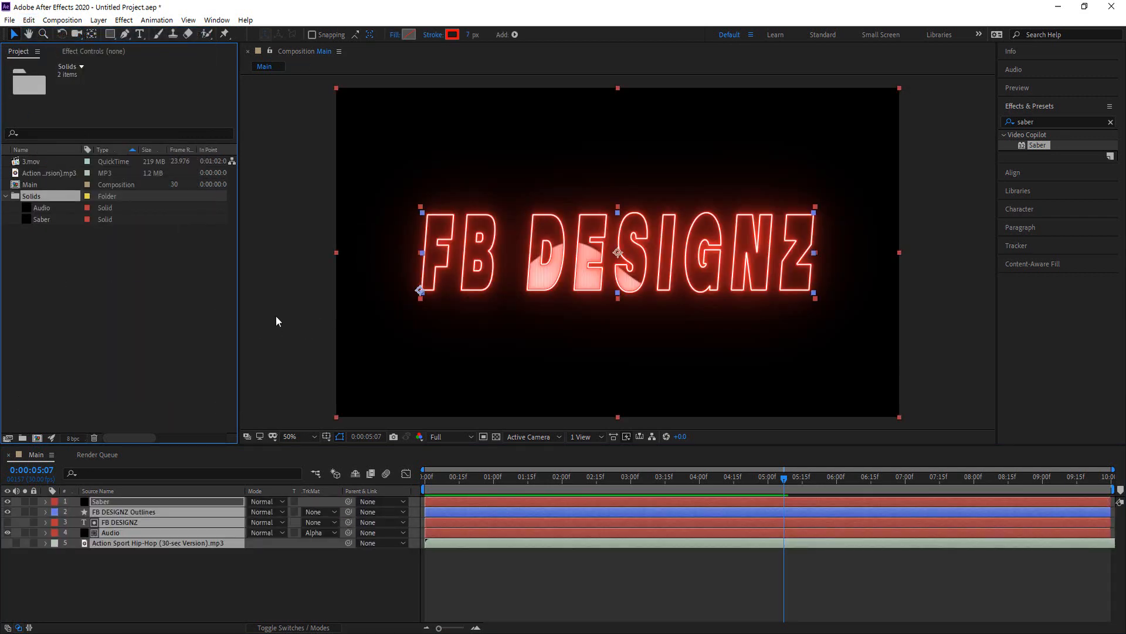
Pre-compose all five layers, from Saber down to the hip-hop audio, into a new composition named Main.
click(152, 590)
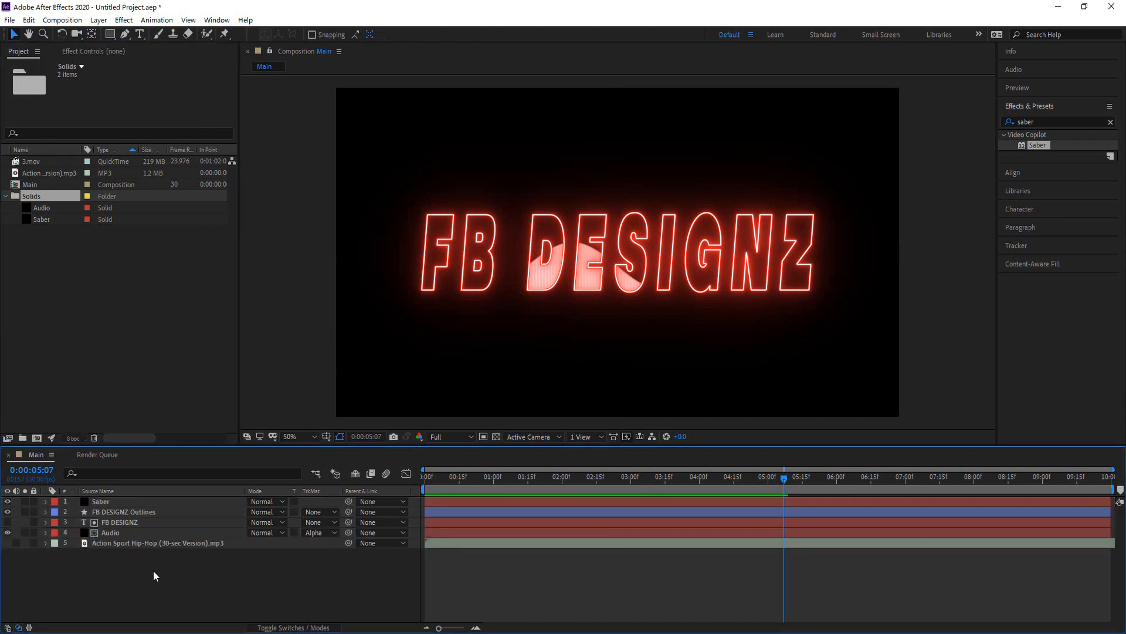
mouse_move(139, 554)
mouse_down()
mouse_move(110, 533)
mouse_move(104, 502)
mouse_up()
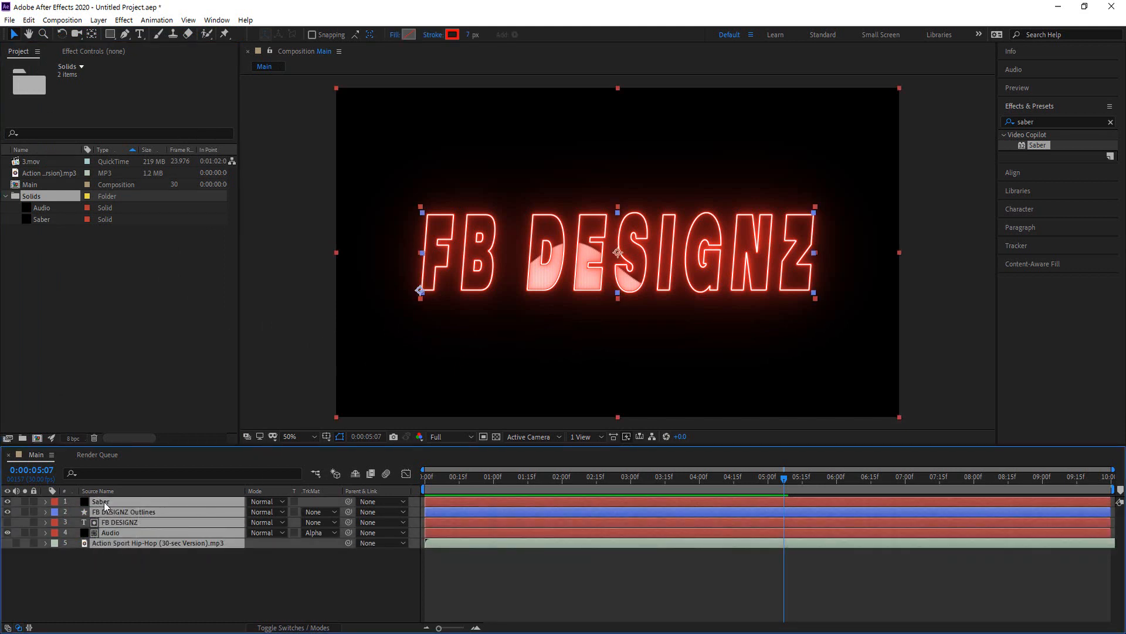
right_click(124, 503)
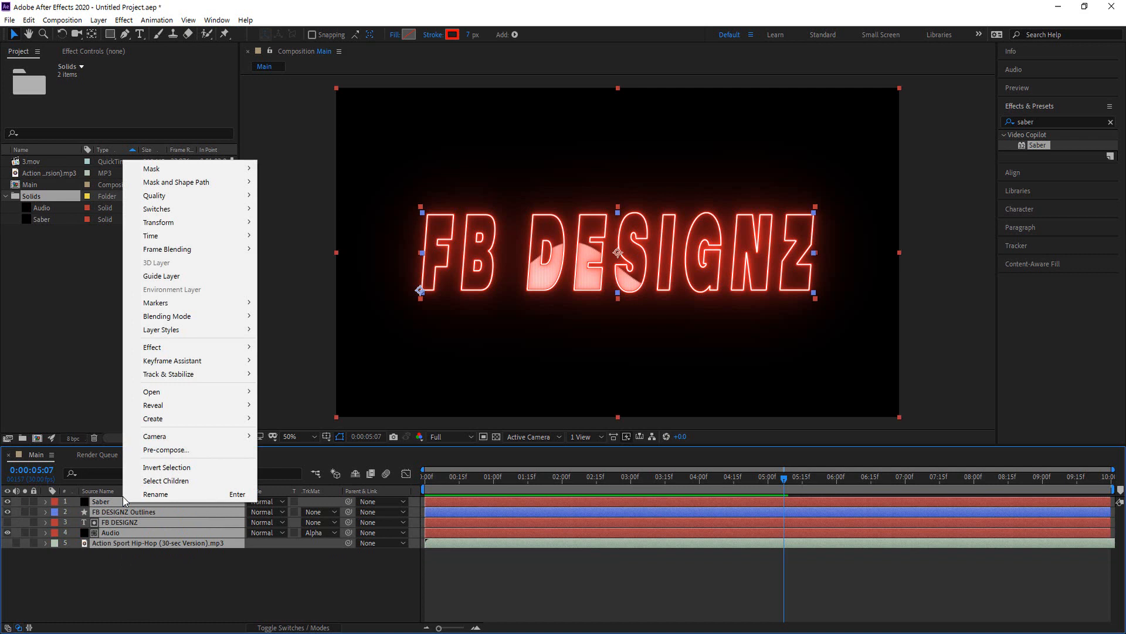
click(157, 447)
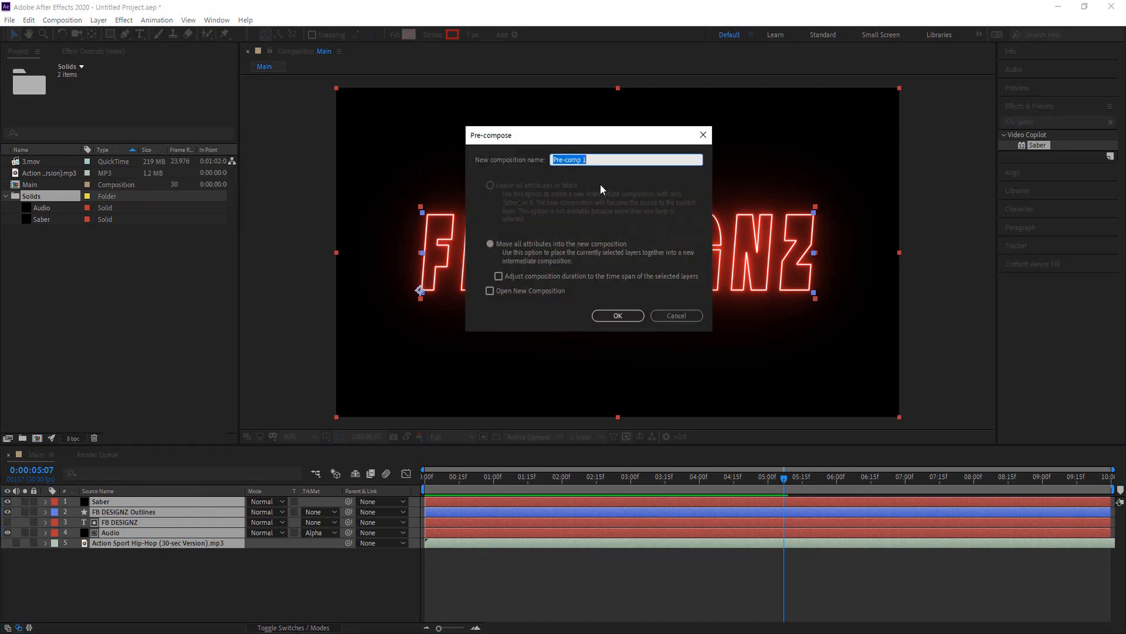
text(Main)
click(616, 315)
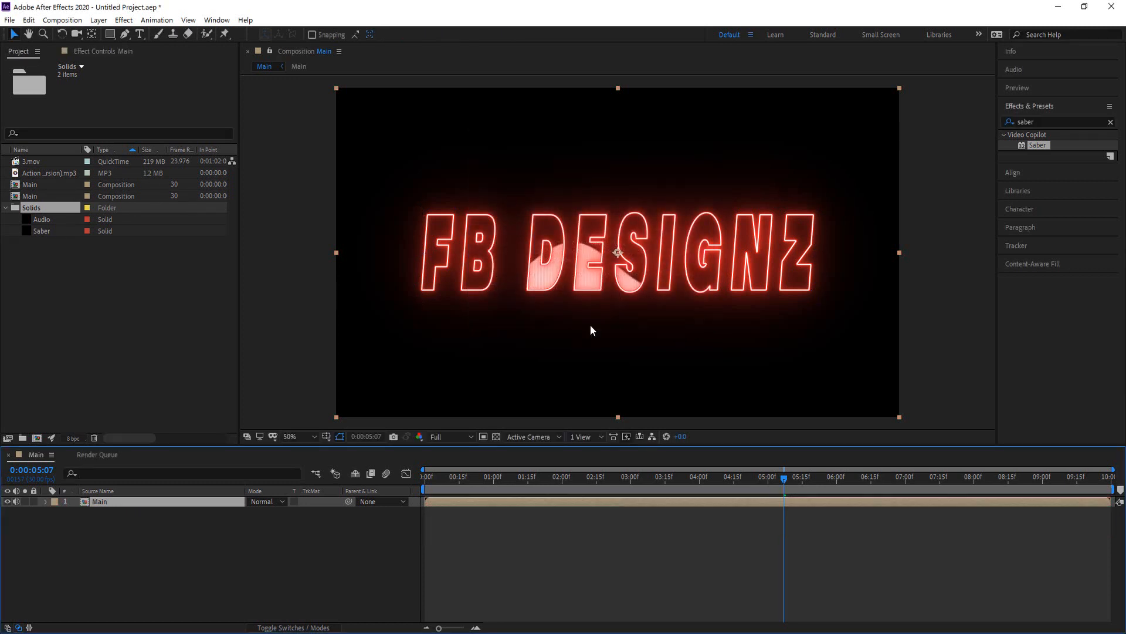
Place the 3.mov footage beneath the pre-composed Main layer and set its Scale to 133%.
click(158, 543)
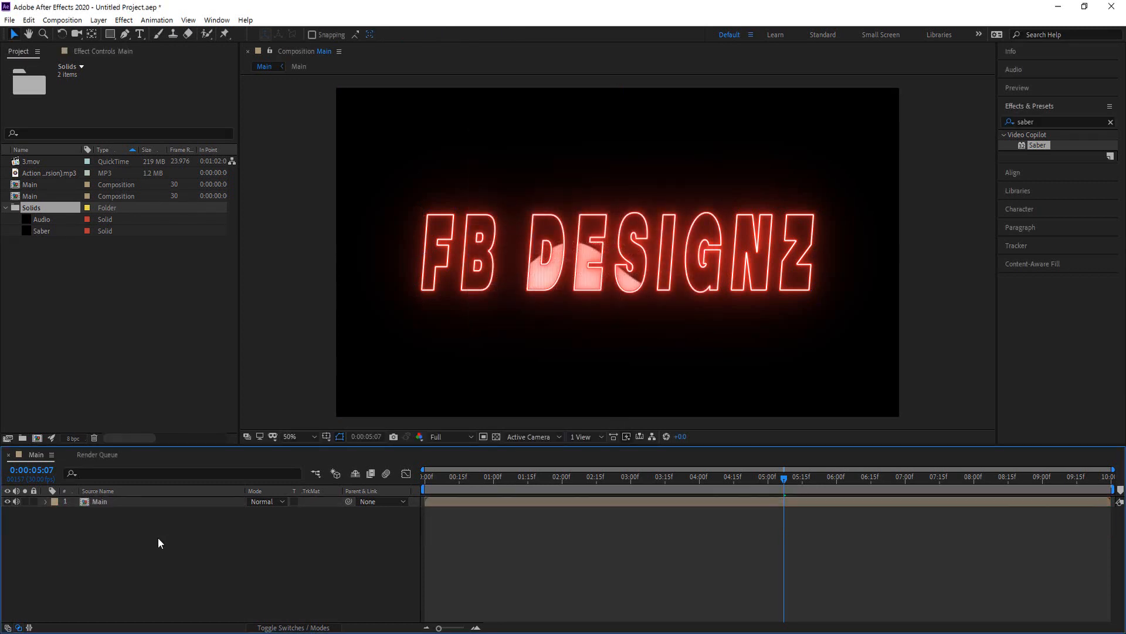
click(5, 207)
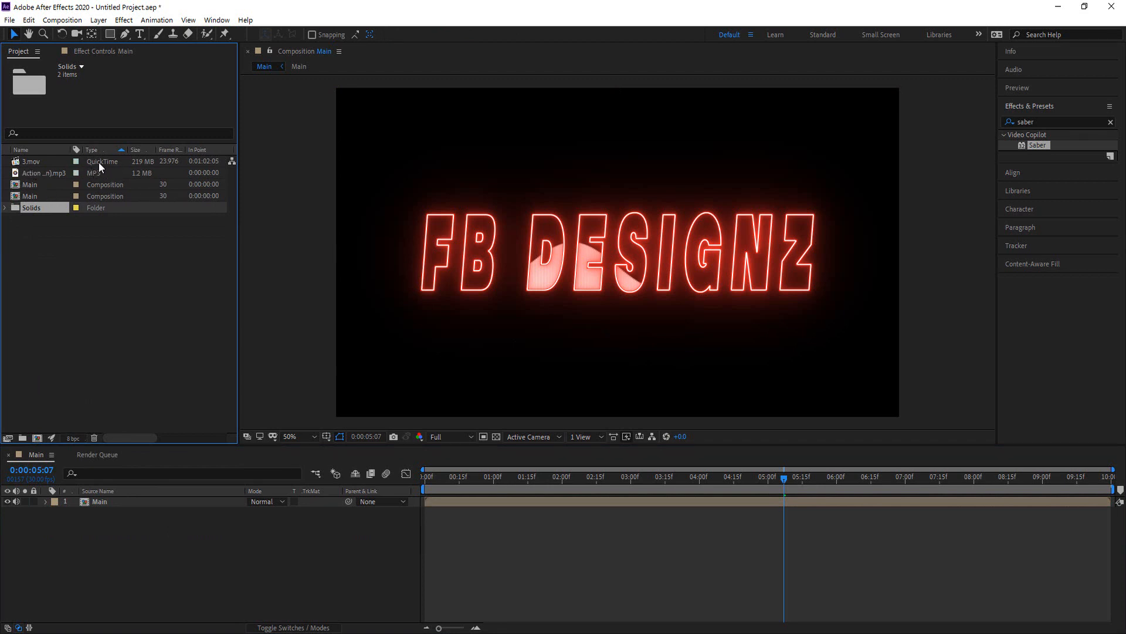
drag(30, 161, 111, 522)
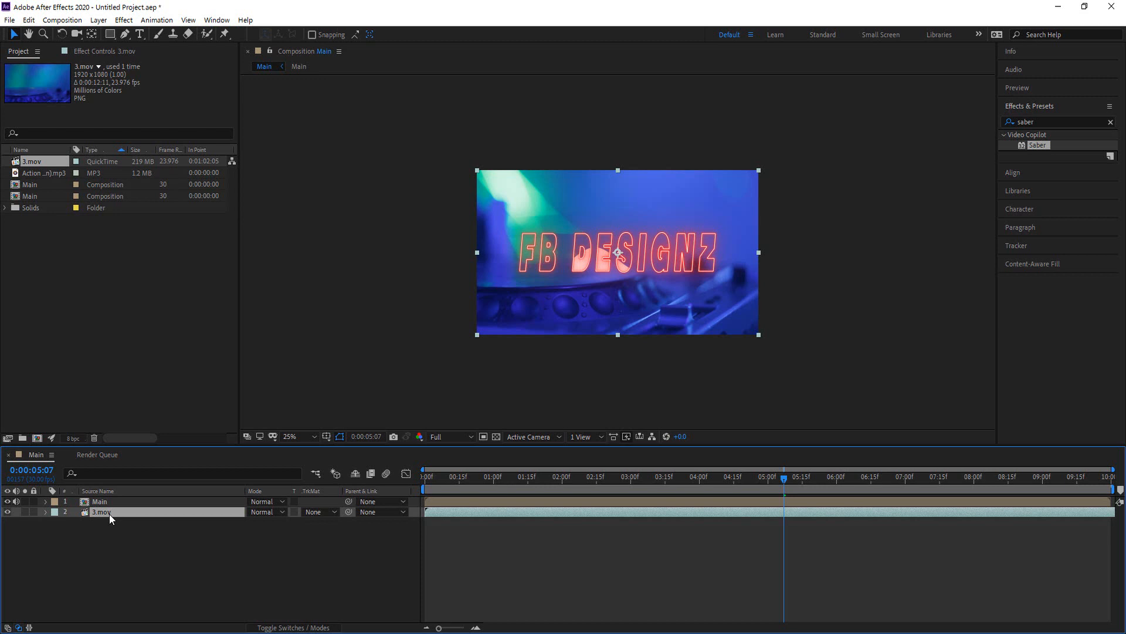
key(s)
drag(282, 522, 301, 524)
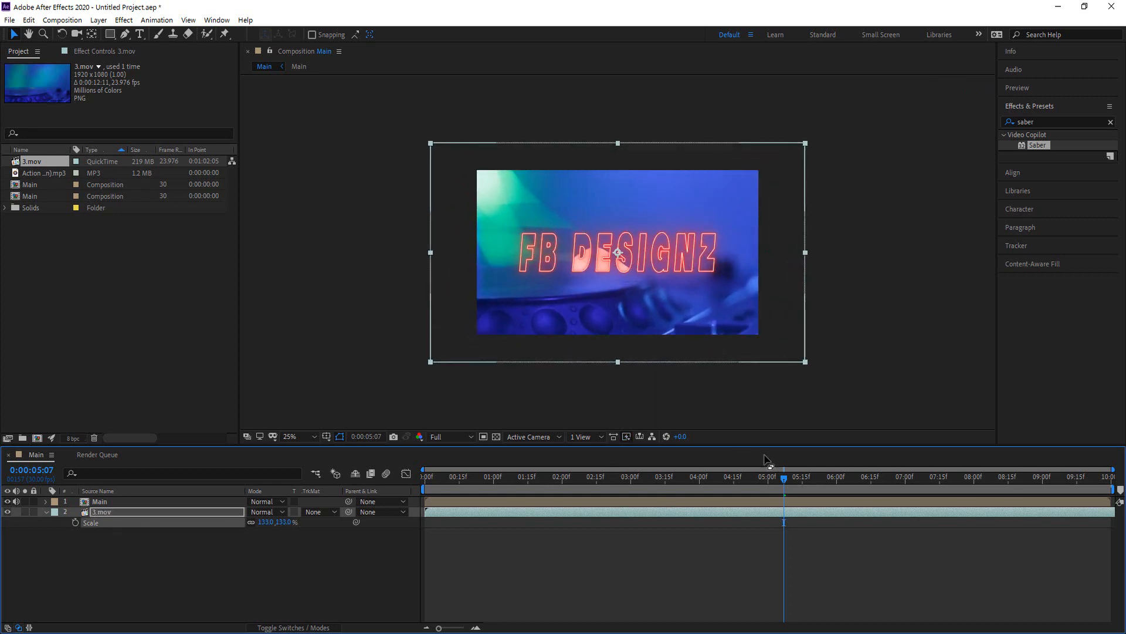
Add the expression wiggle(5,50) to the 3.mov layer's Position and preview the shaking footage behind the text.
key(space)
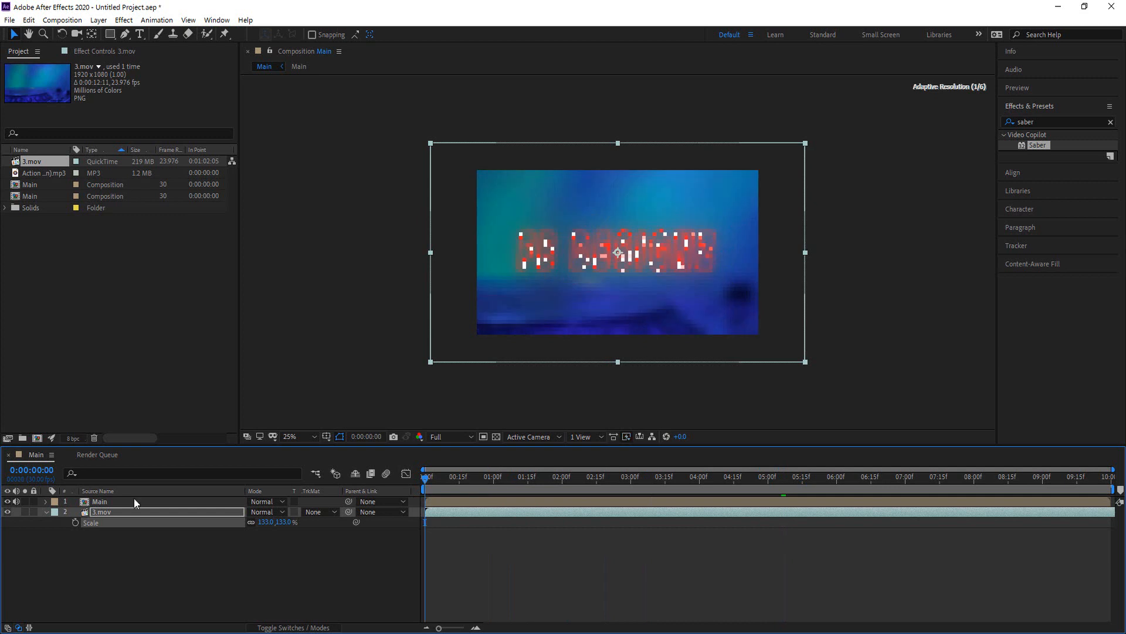
click(106, 513)
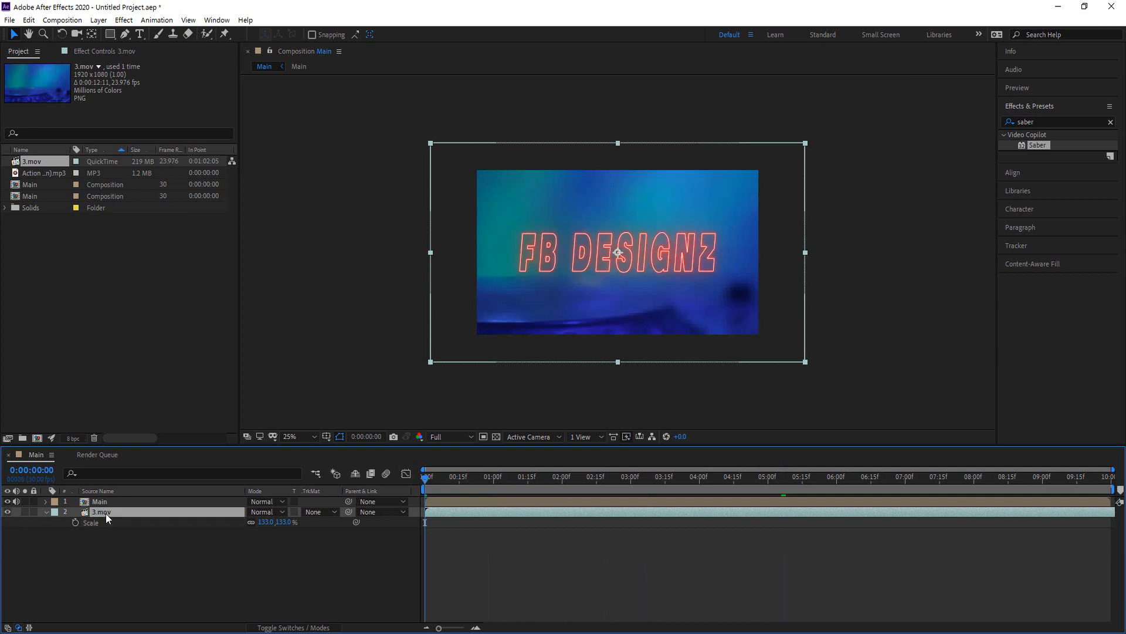
key(t)
key(p)
alt+click(76, 523)
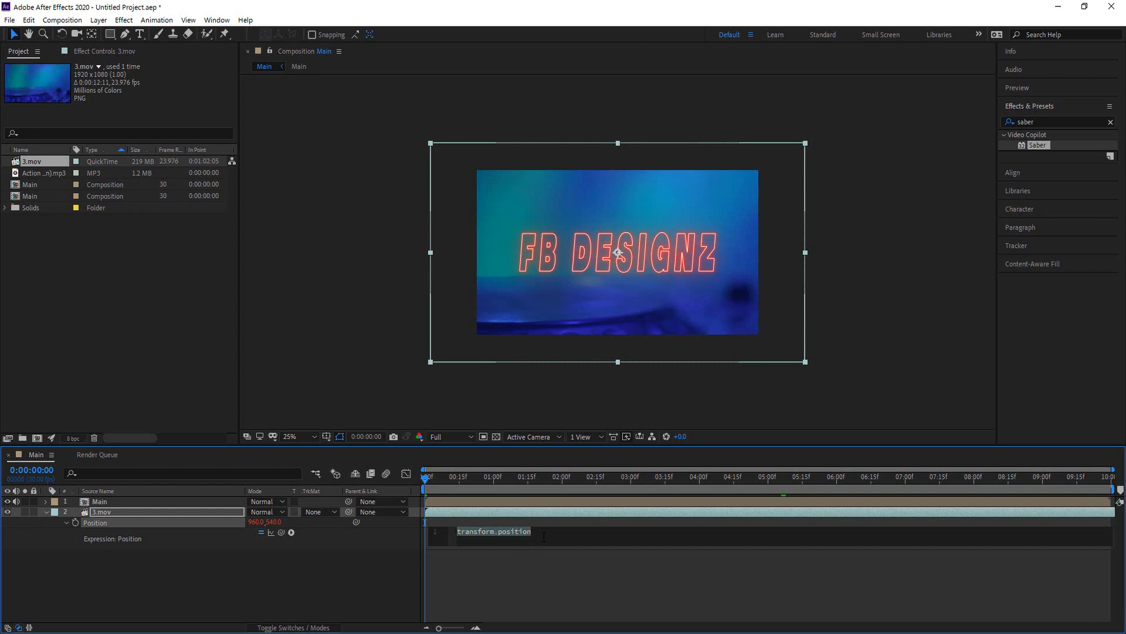
text(wig)
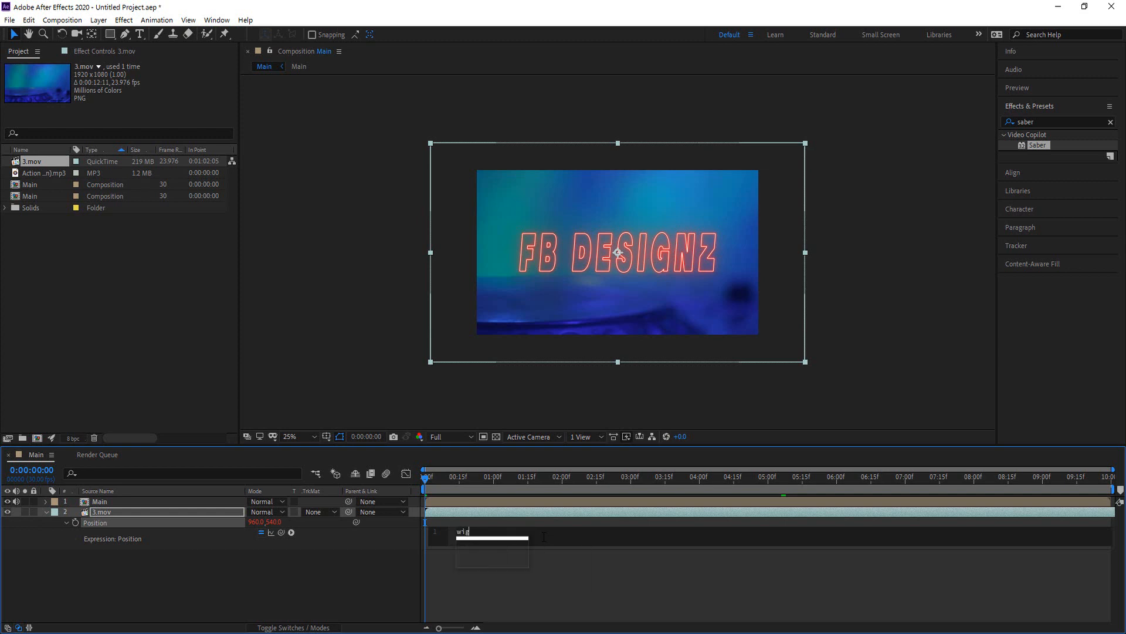
text(gle)
key(Return)
text(5,50)
click(622, 593)
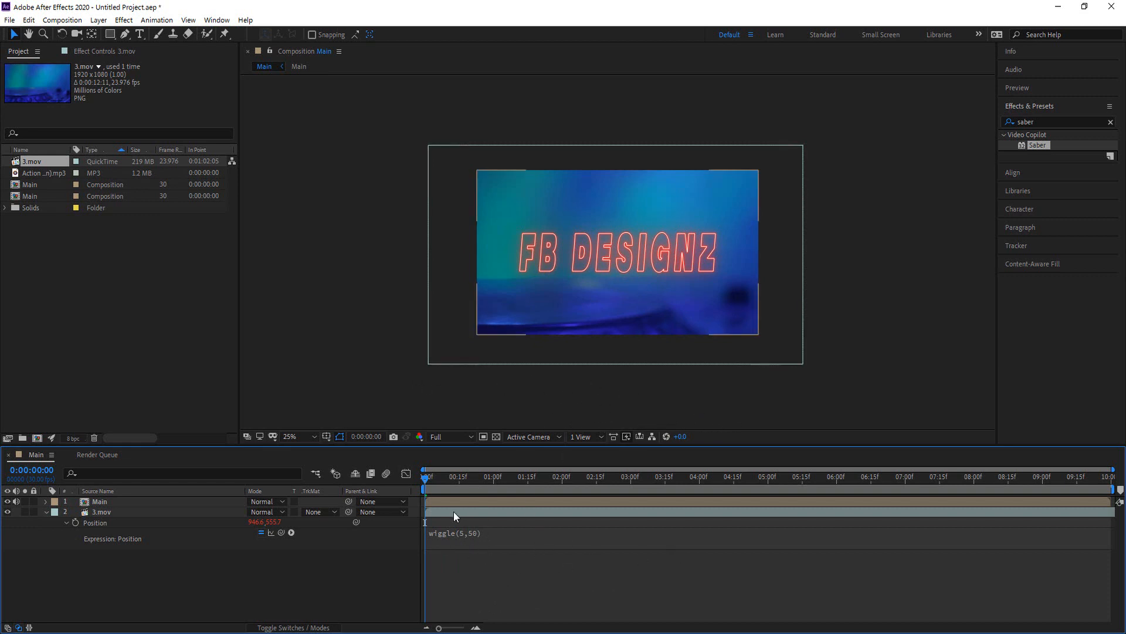
key(space)
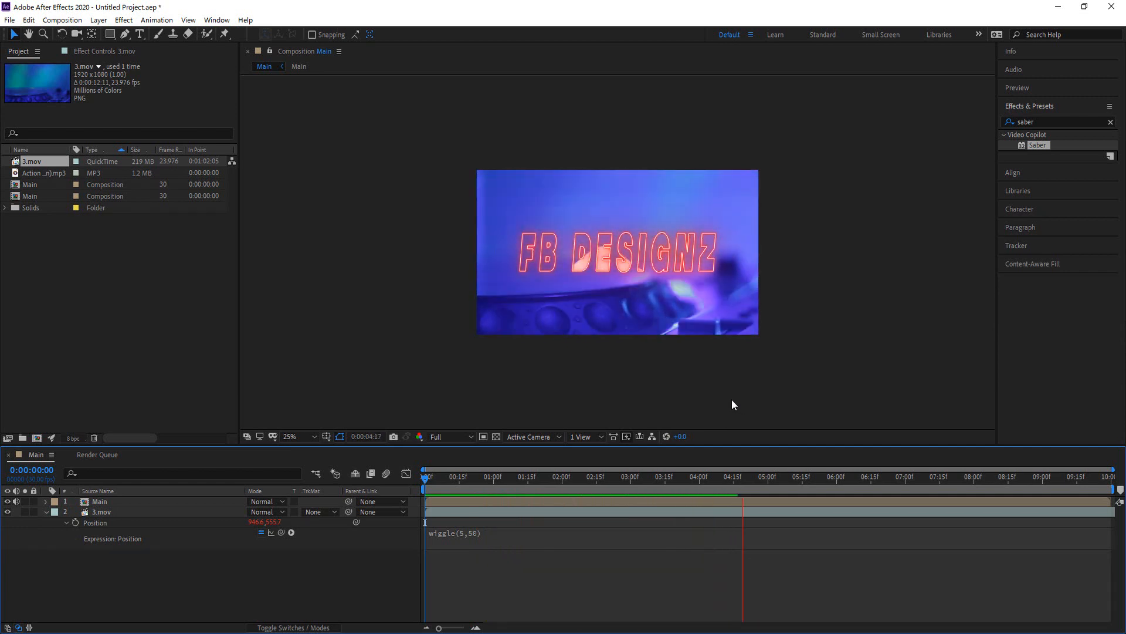
key(space)
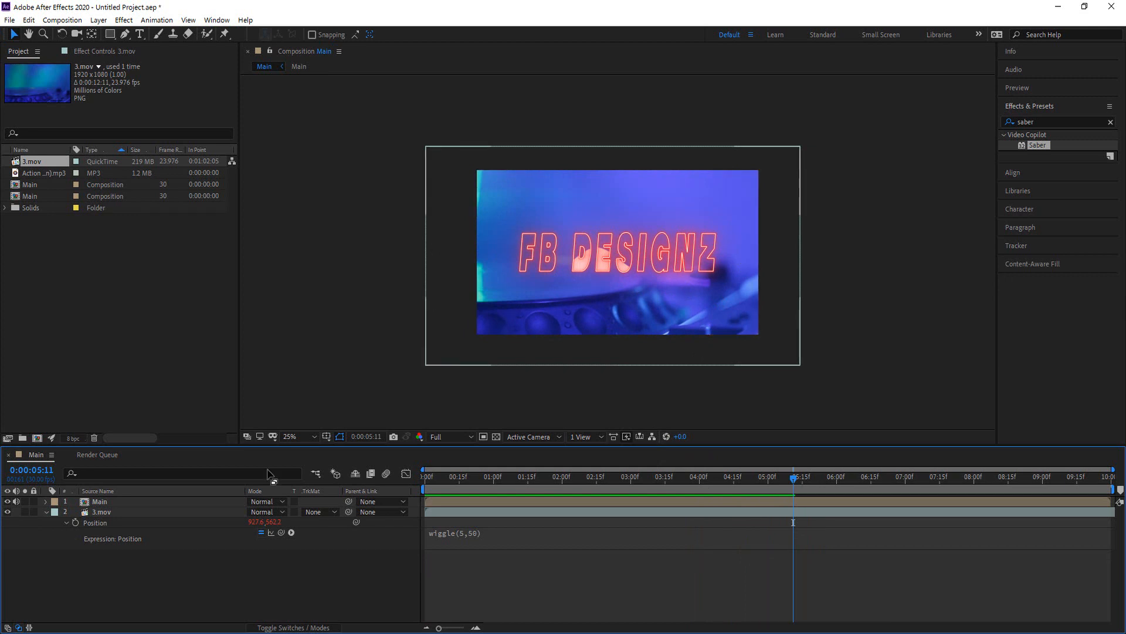
Lower the Opacity of the 3.mov footage layer to 40%.
click(104, 512)
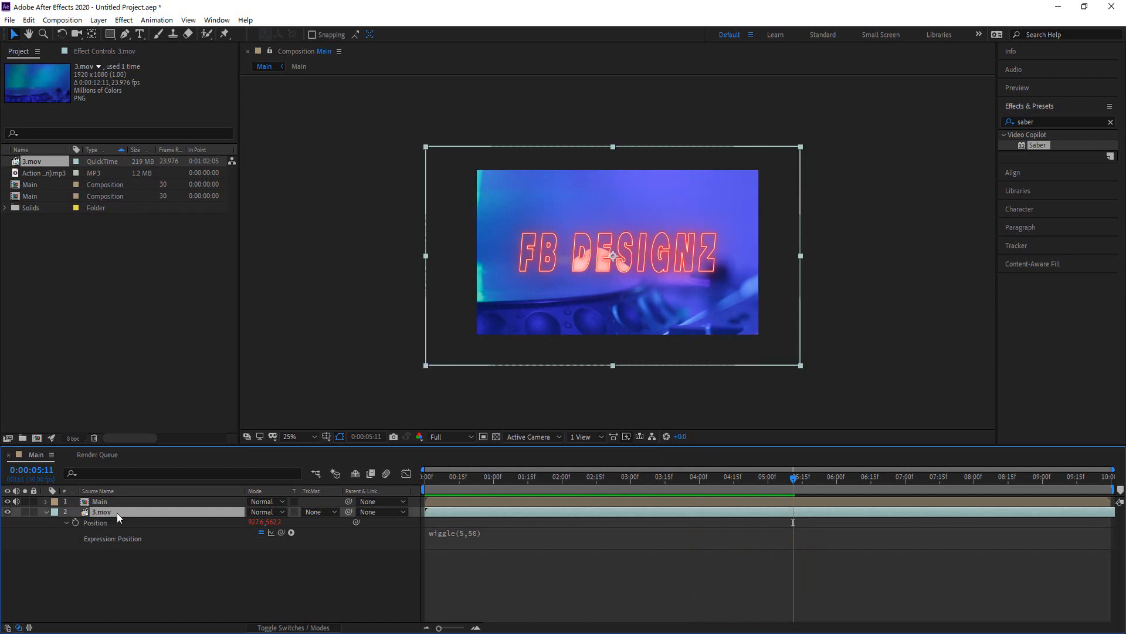
key(p)
key(t)
key(t)
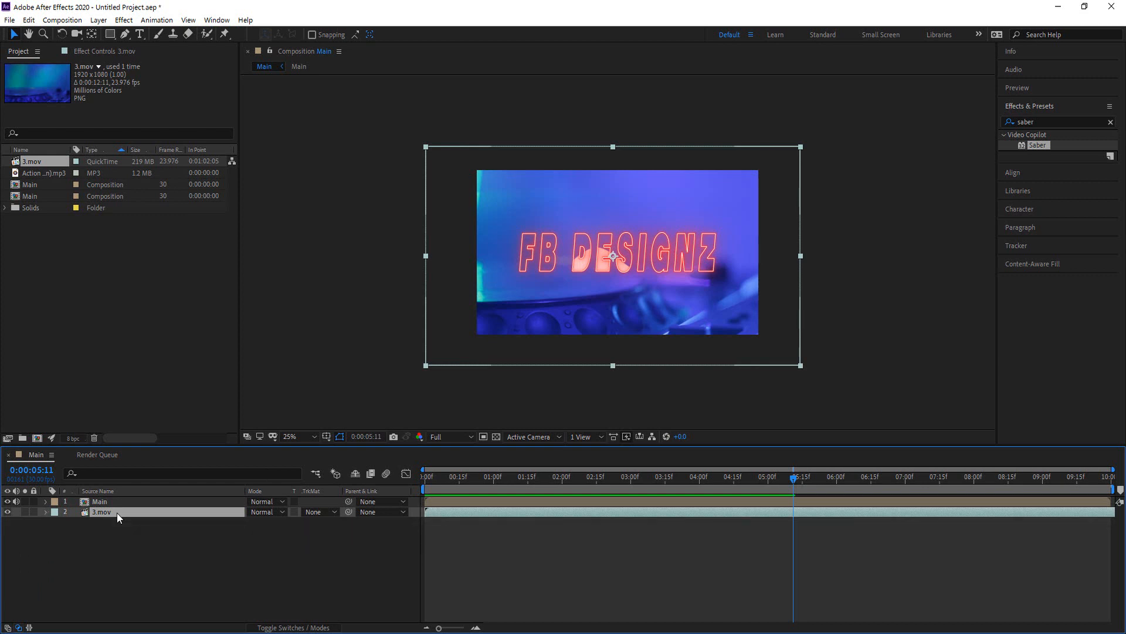
key(t)
drag(254, 524, 219, 524)
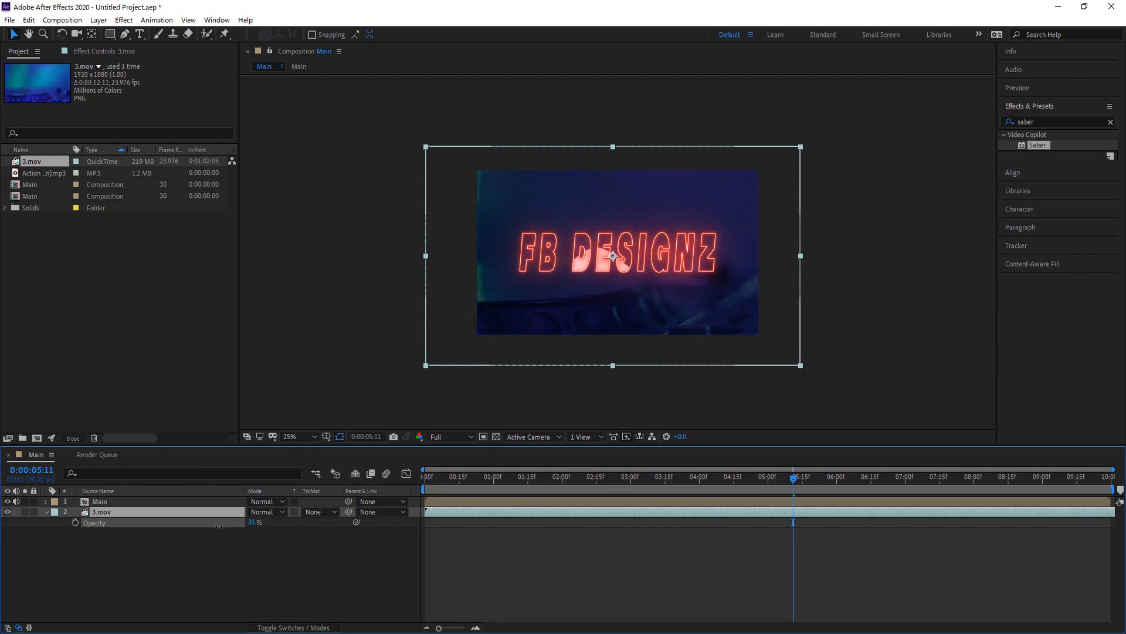
drag(219, 526, 223, 526)
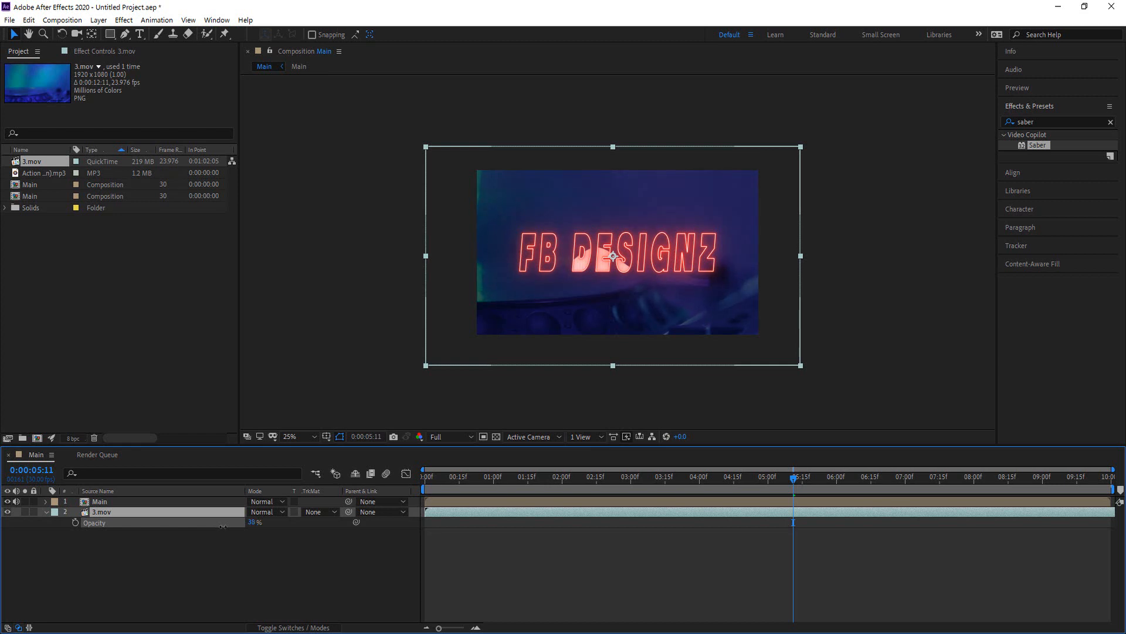
click(215, 541)
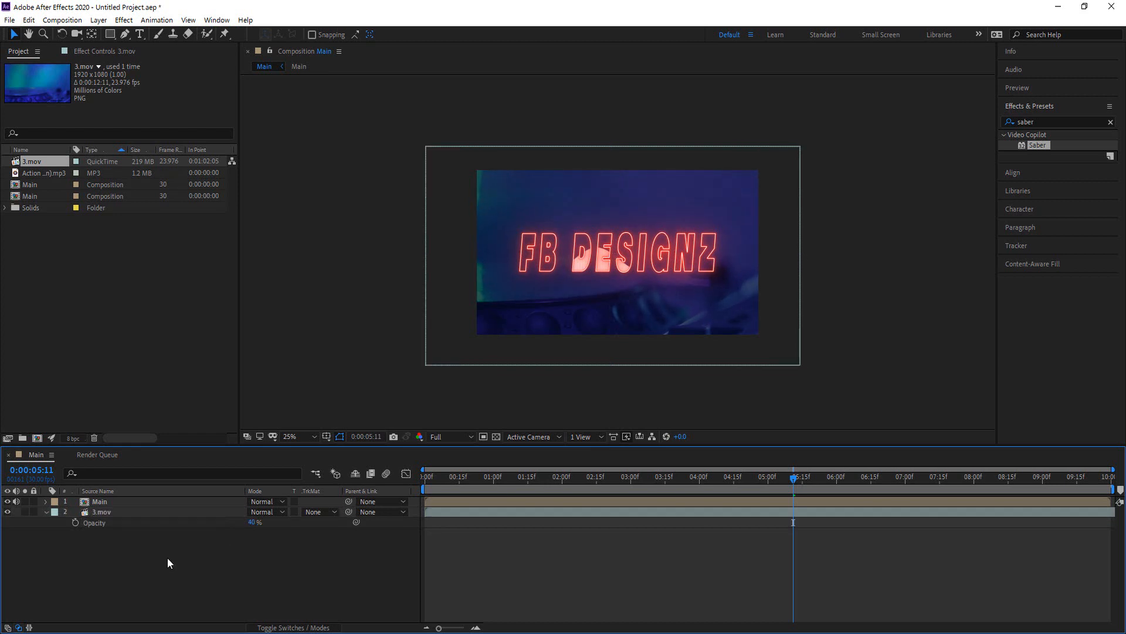
Create a black 1920 x 1080 solid named BG and place it beneath the 3.mov layer.
right_click(167, 558)
mouse_move(220, 426)
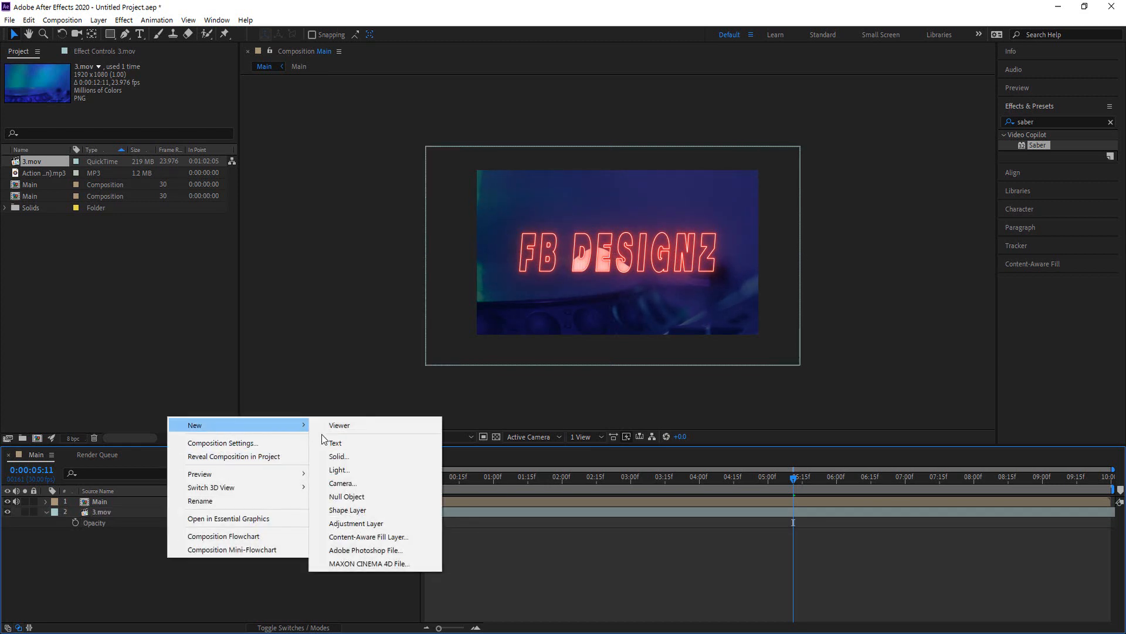
click(359, 456)
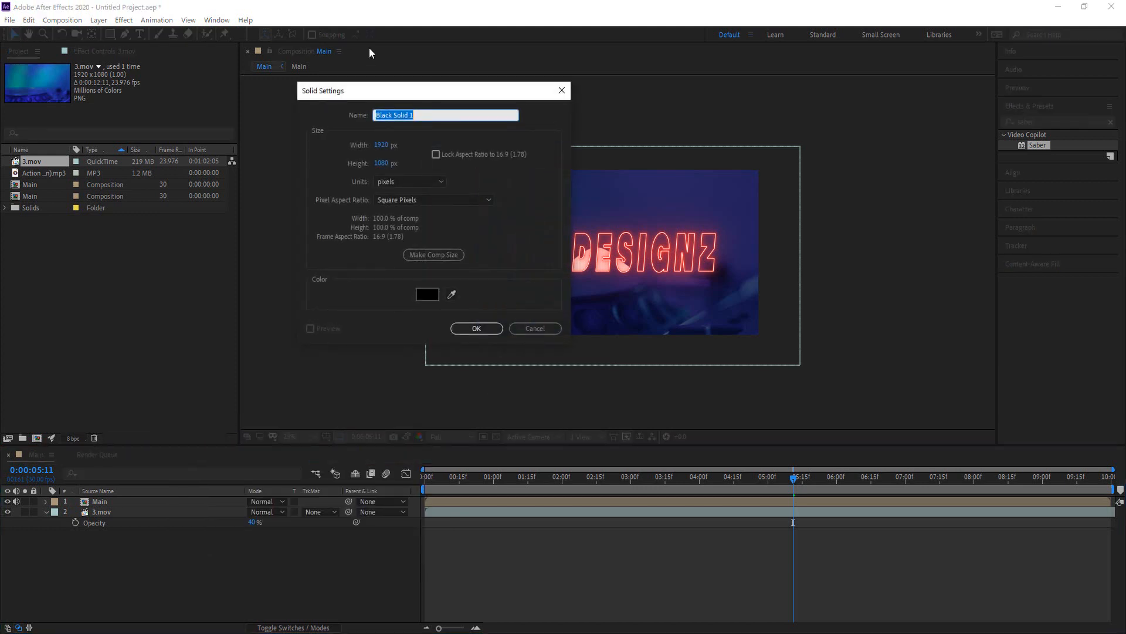
text(BG)
click(476, 328)
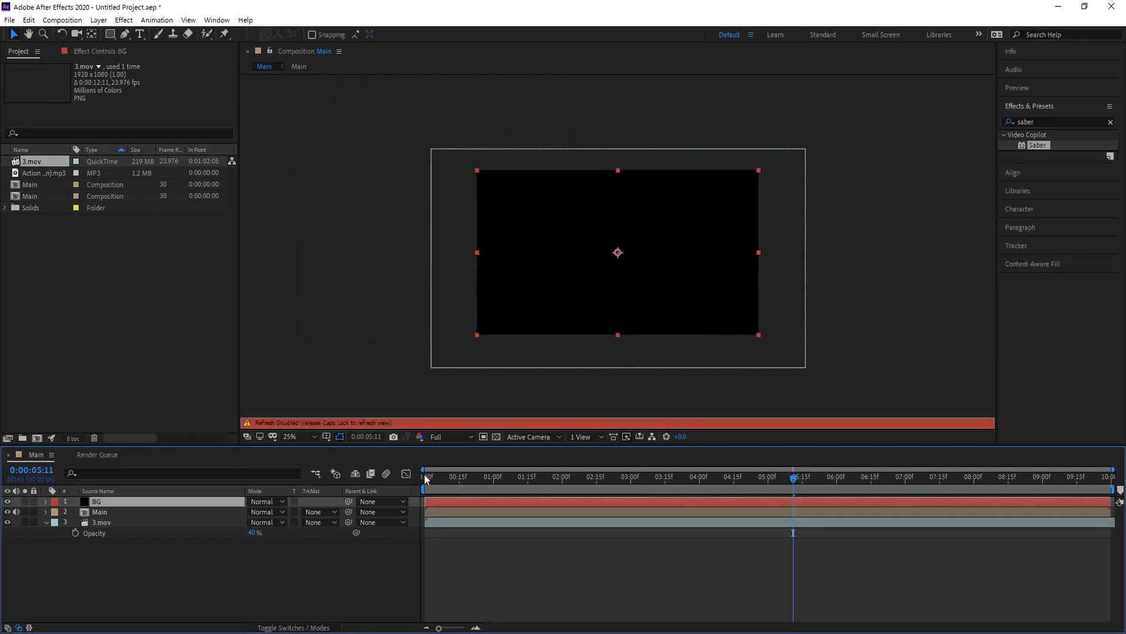
drag(150, 502, 145, 540)
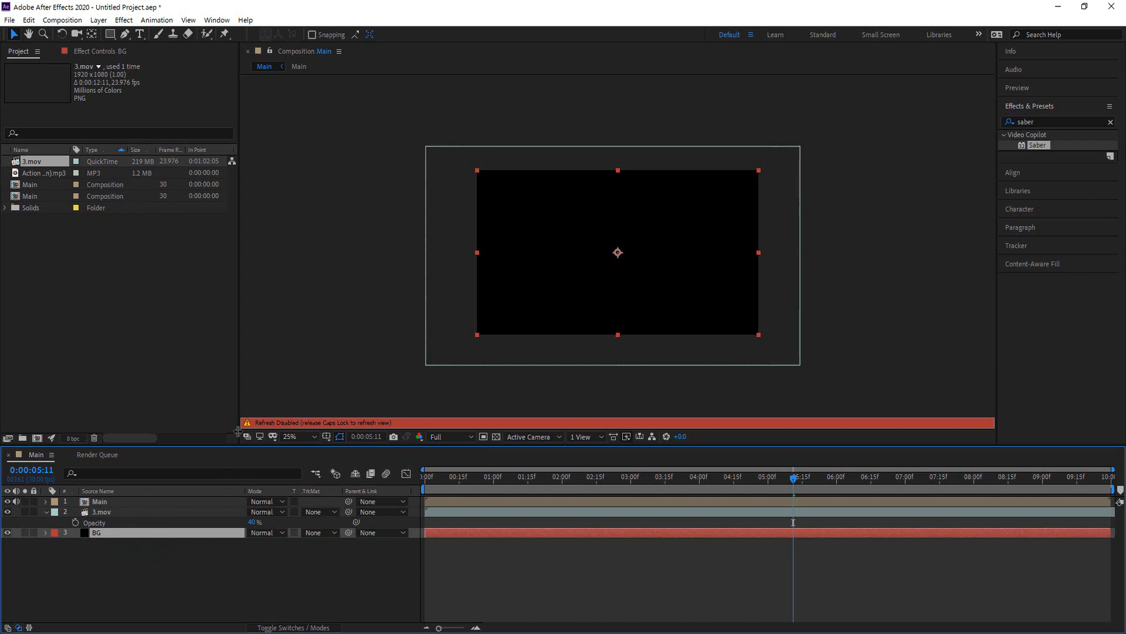
key(Caps_Lock)
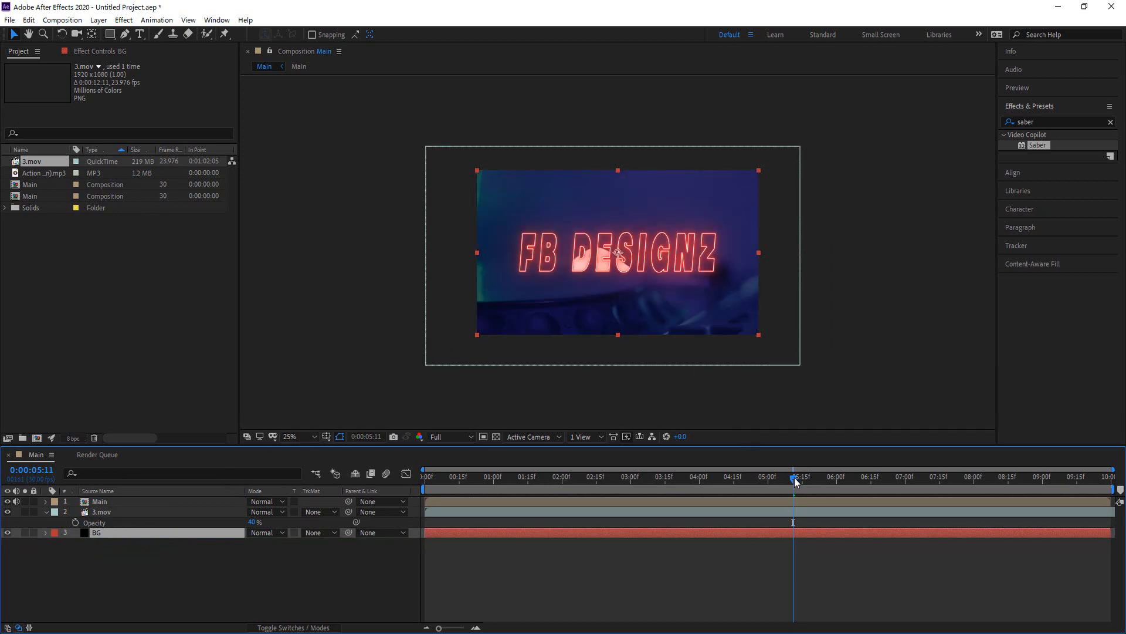
Turn on the hip-hop track's audio inside the nested Main composition, and preview the outer Main composition from the start.
drag(793, 481, 406, 491)
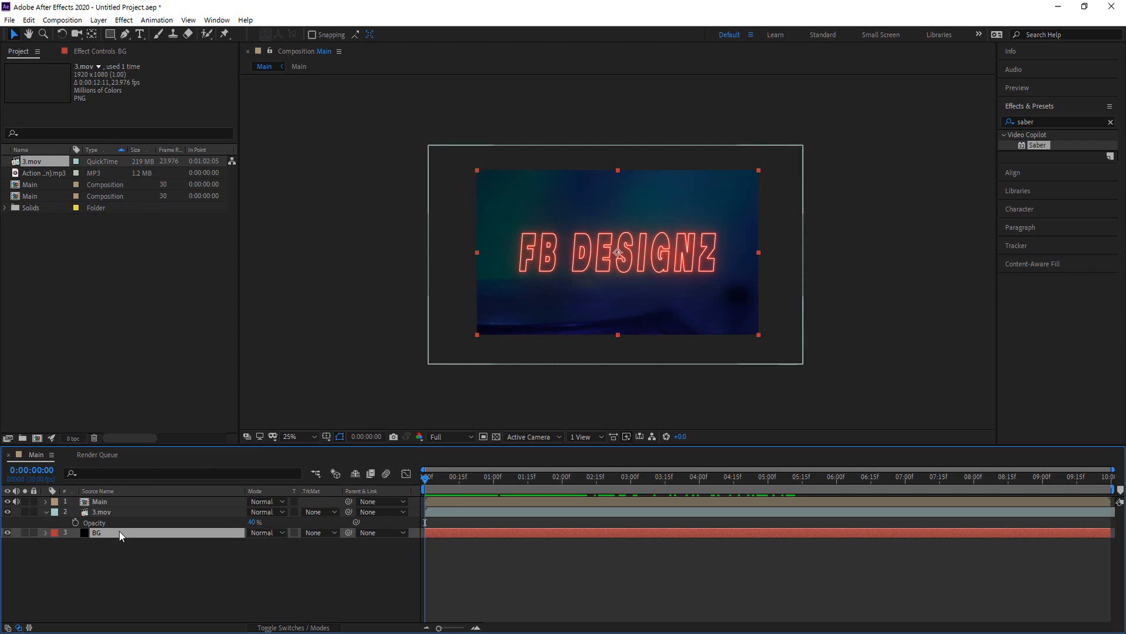
click(49, 561)
click(48, 512)
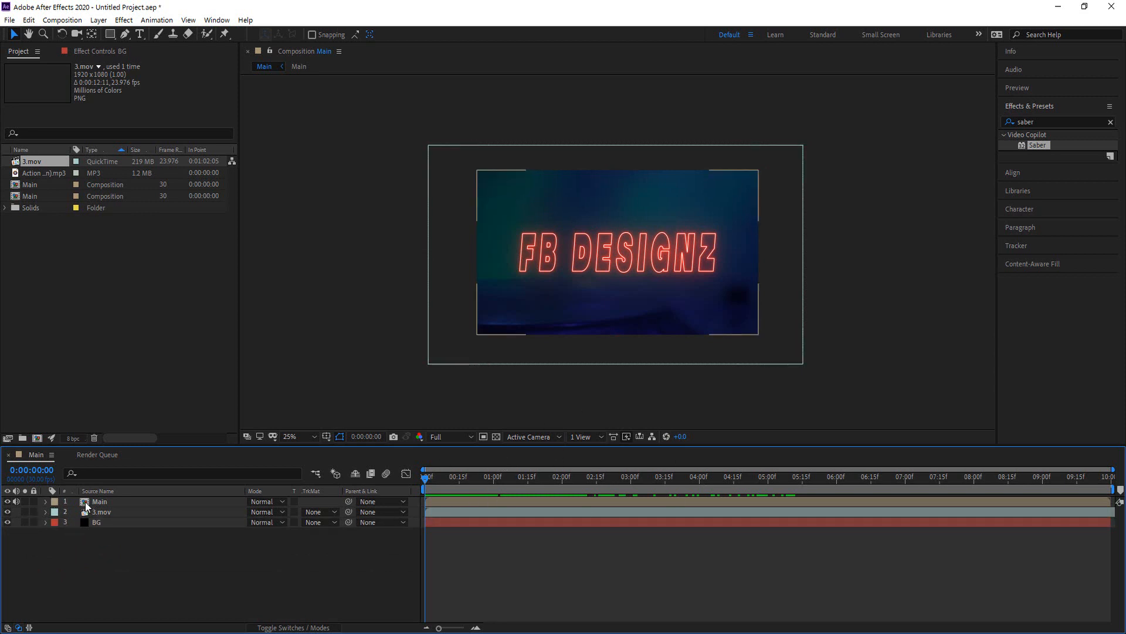
double_click(98, 501)
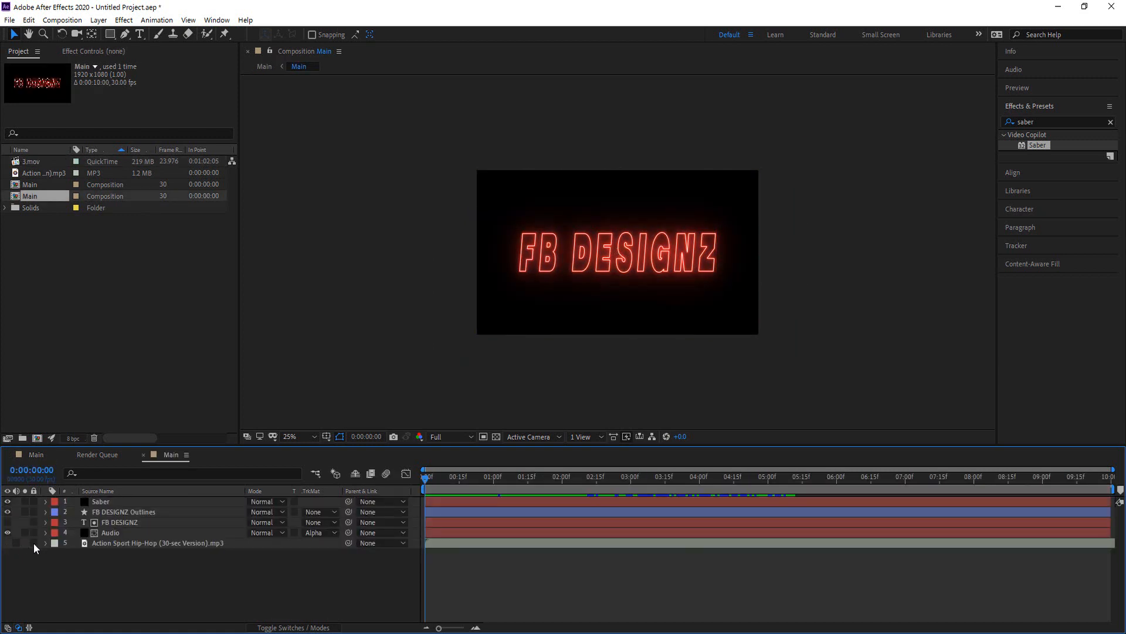
click(17, 543)
click(36, 454)
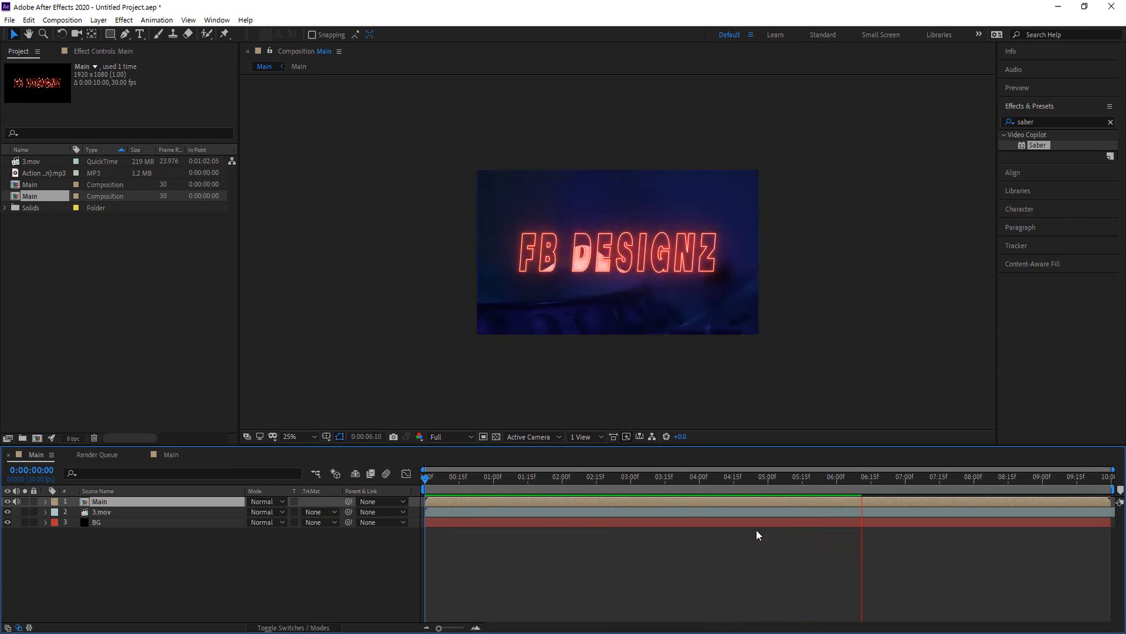
key(space)
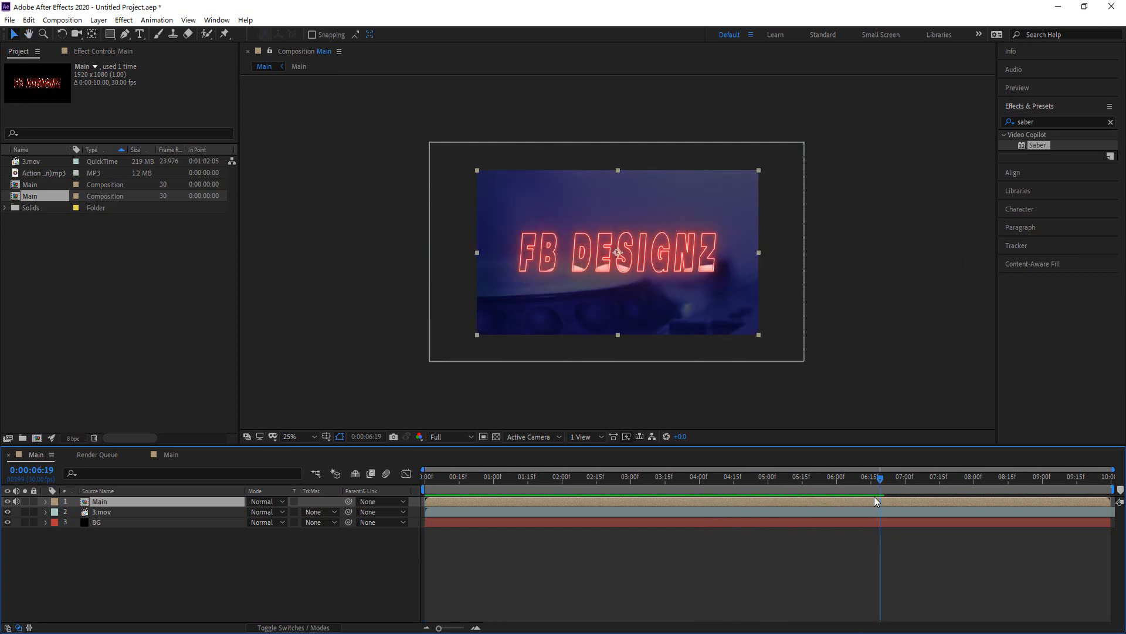
drag(878, 476, 342, 521)
key(space)
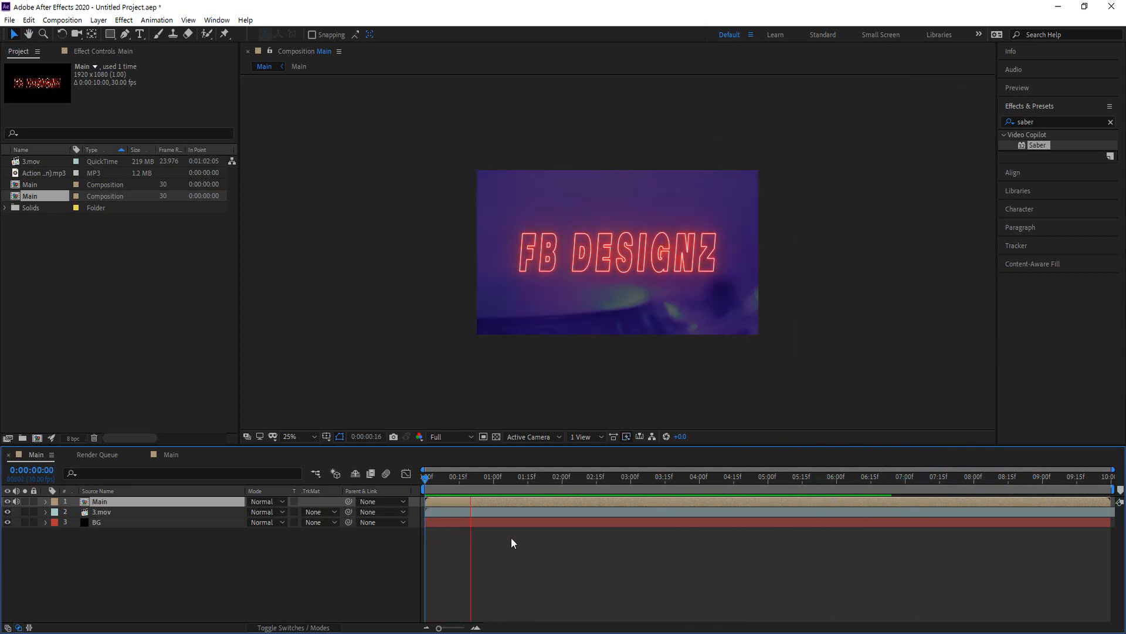
key(space)
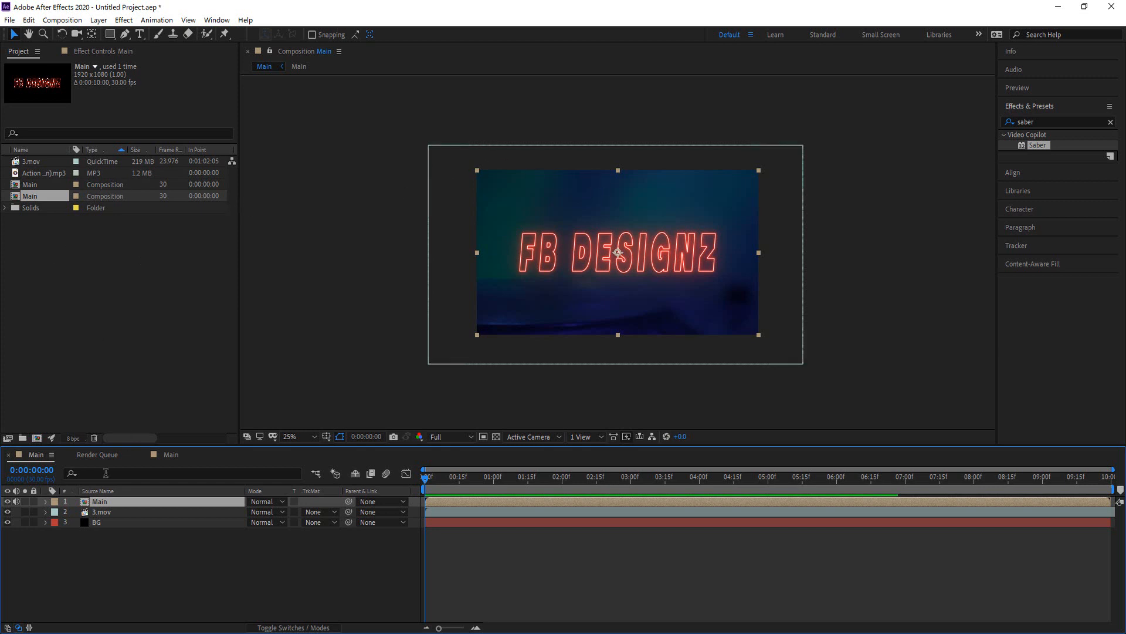
In the nested Main composition, set the Saber effect's render Brightness to 1.22 and Saturation to 1.11.
click(166, 455)
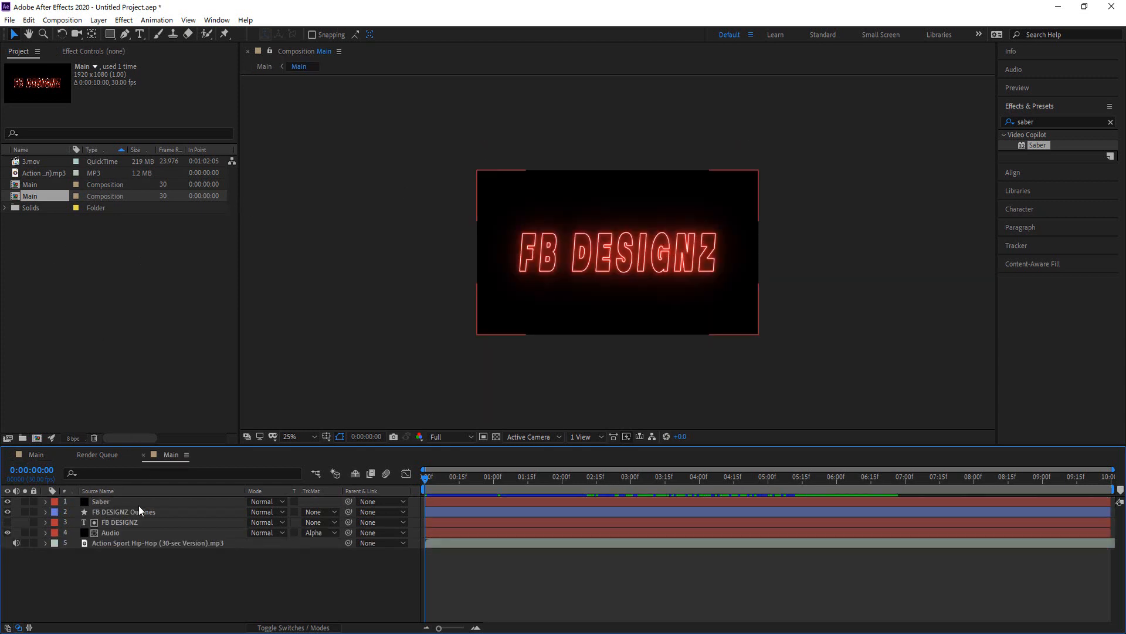
click(108, 502)
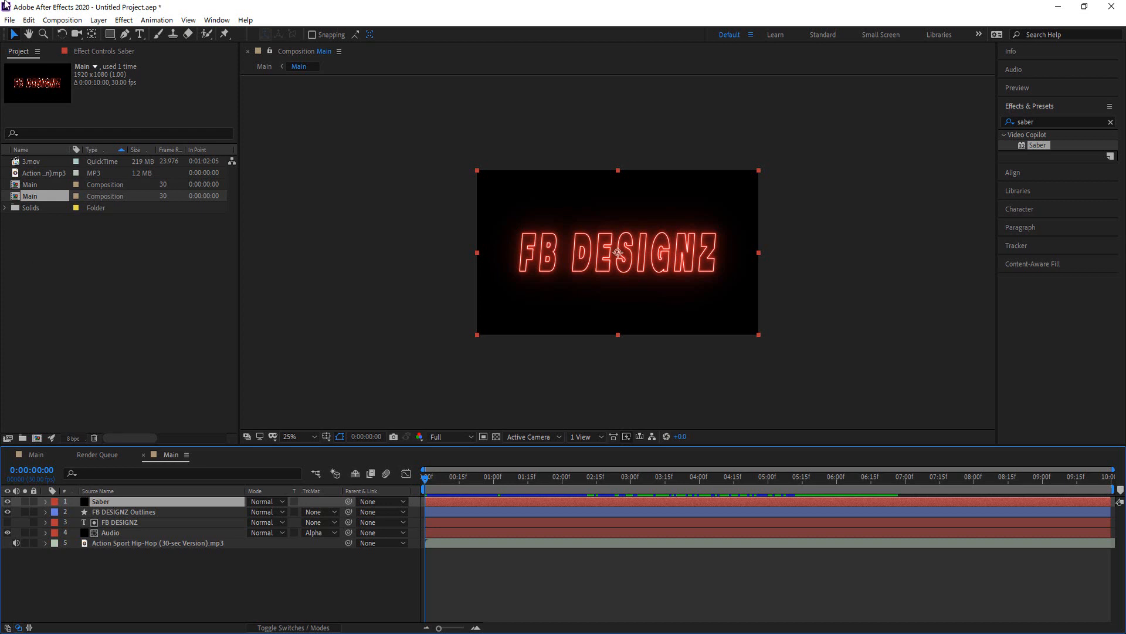
click(100, 51)
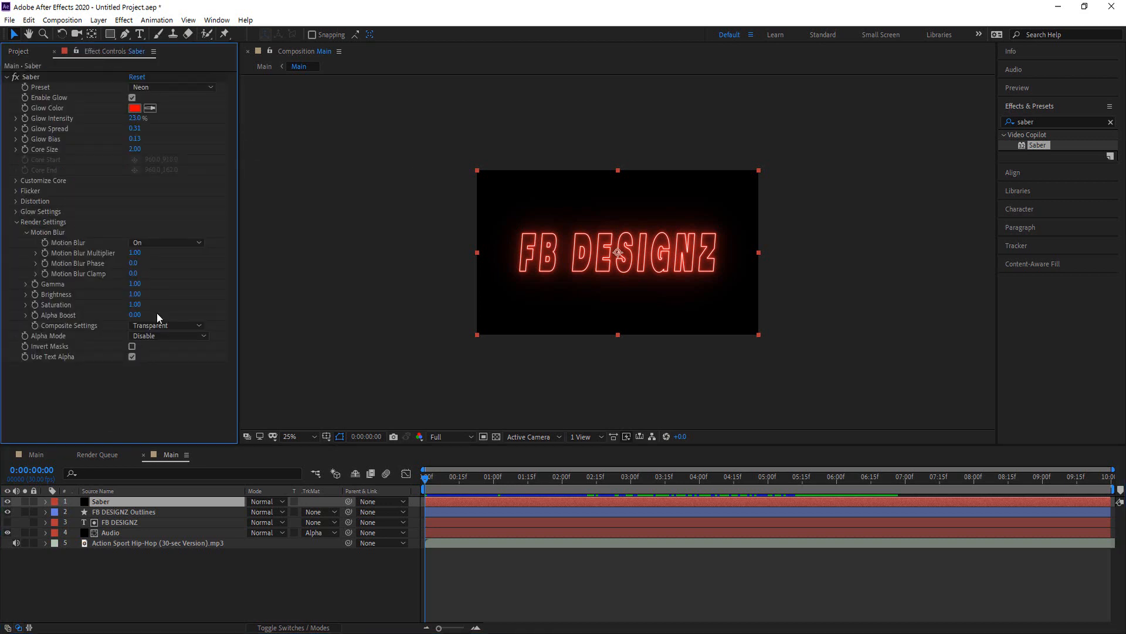
drag(134, 293, 145, 298)
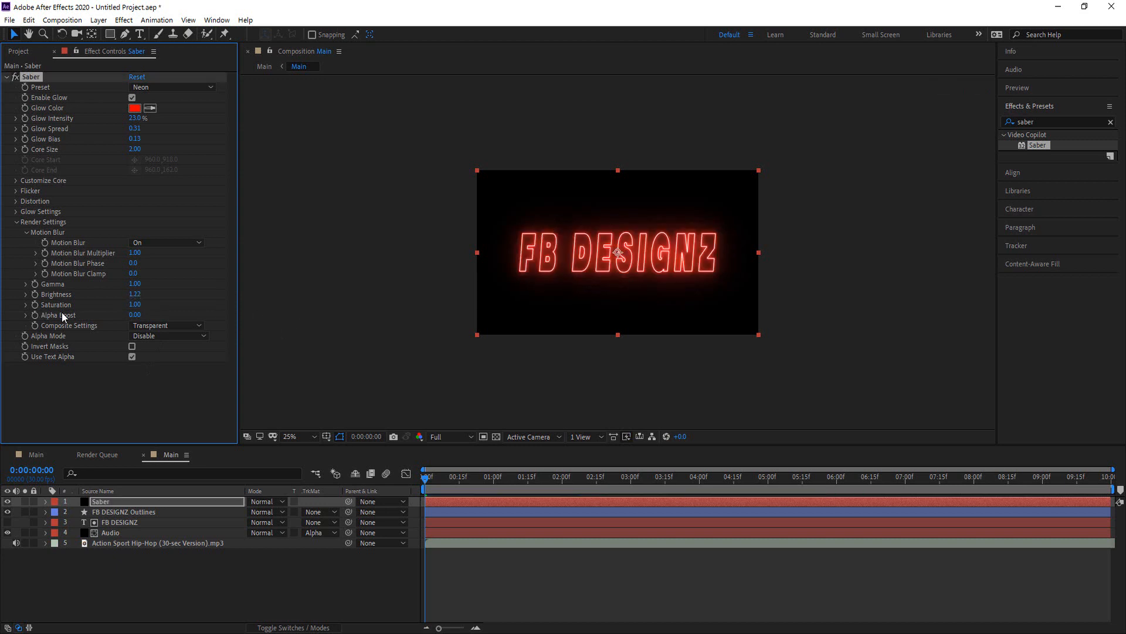
drag(134, 304, 142, 305)
drag(428, 476, 635, 474)
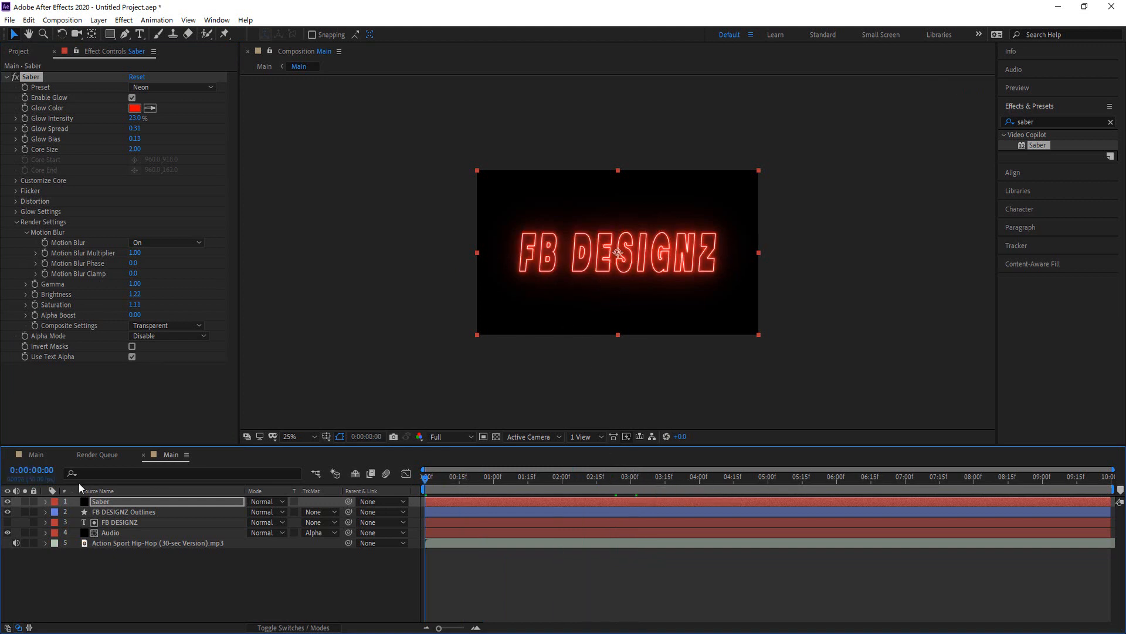
key(Home)
click(13, 224)
click(151, 589)
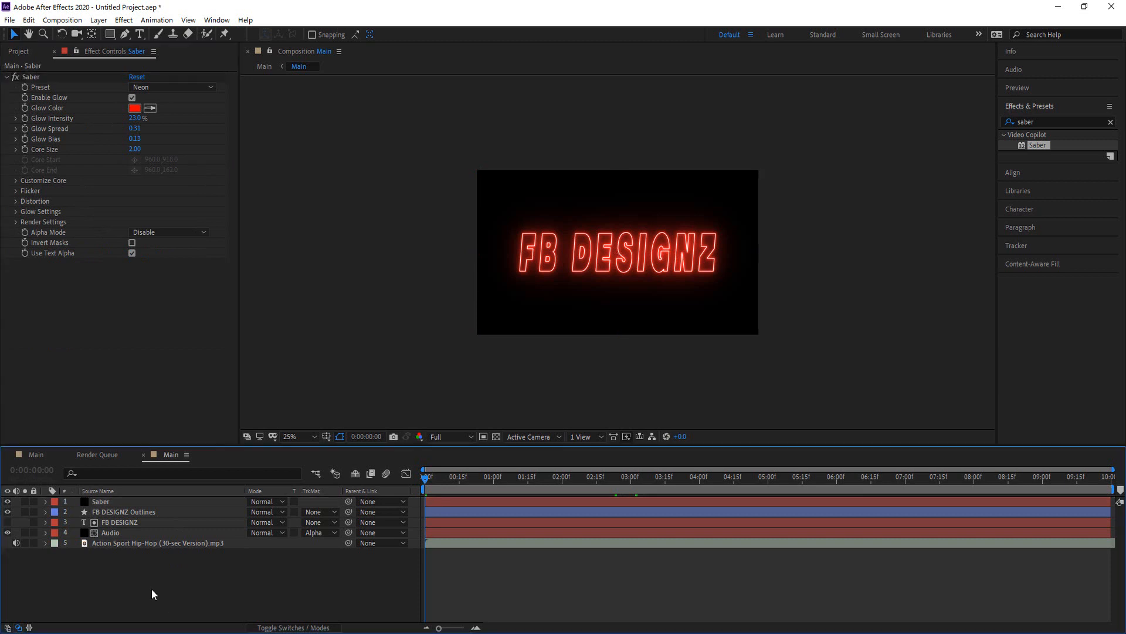
Apply the Stylize Glow effect to the Audio layer and duplicate it twice.
click(122, 534)
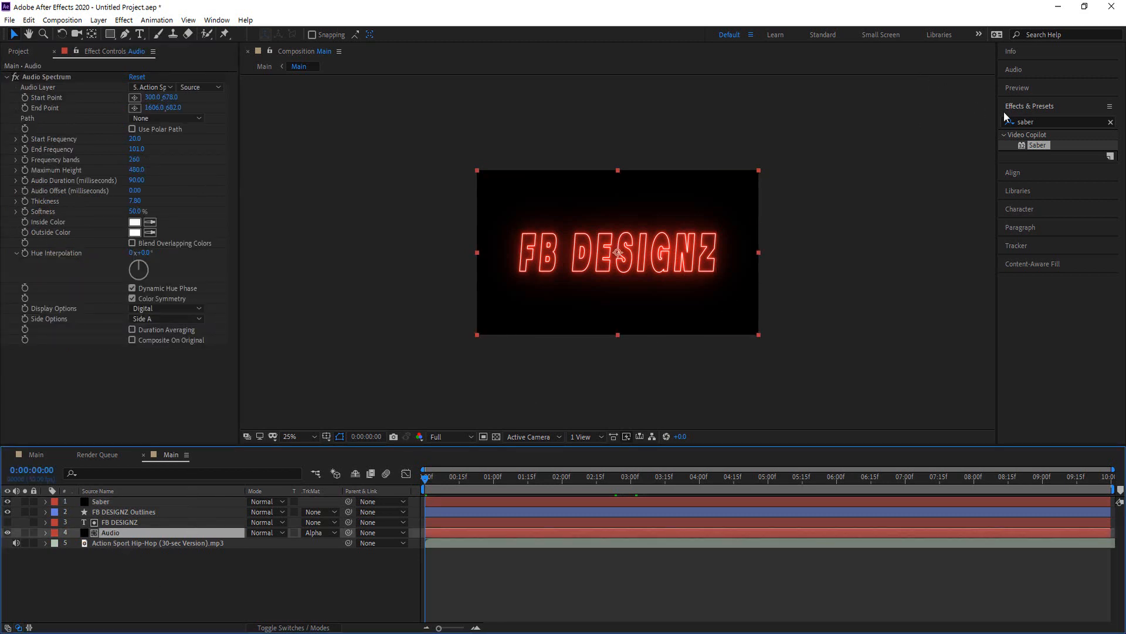
click(1035, 119)
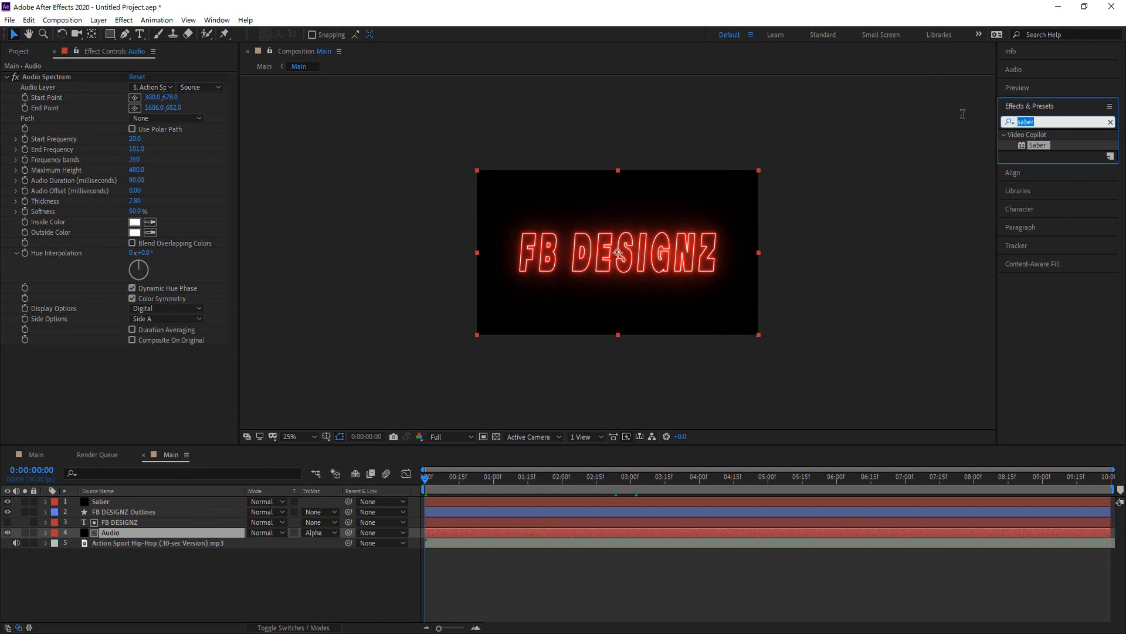
text(glow)
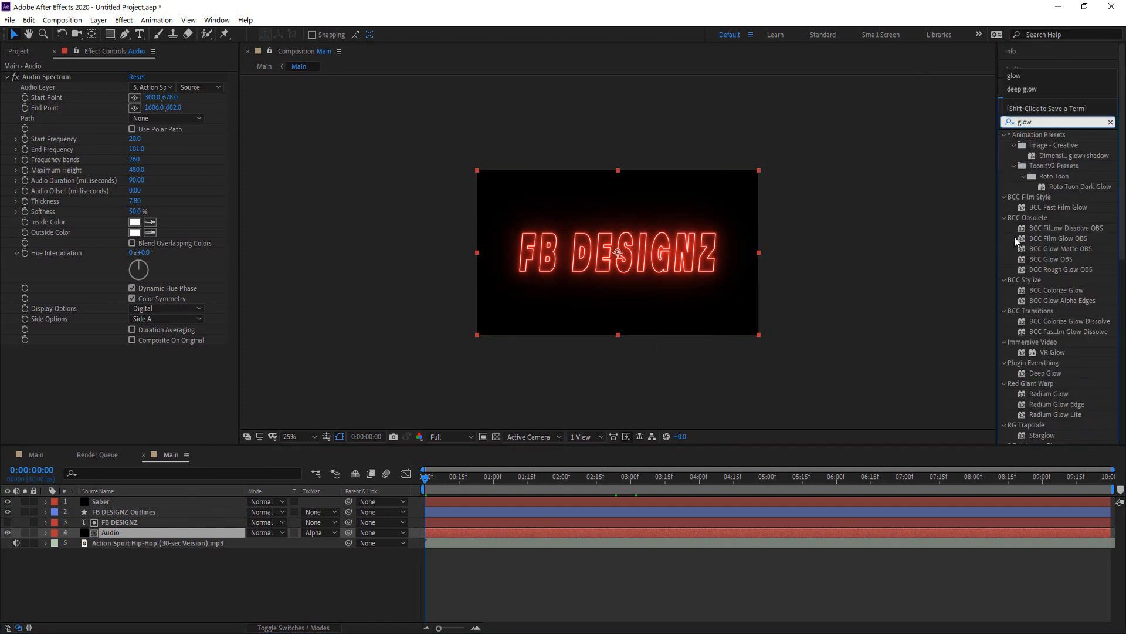
scroll(1051, 283, down, 6)
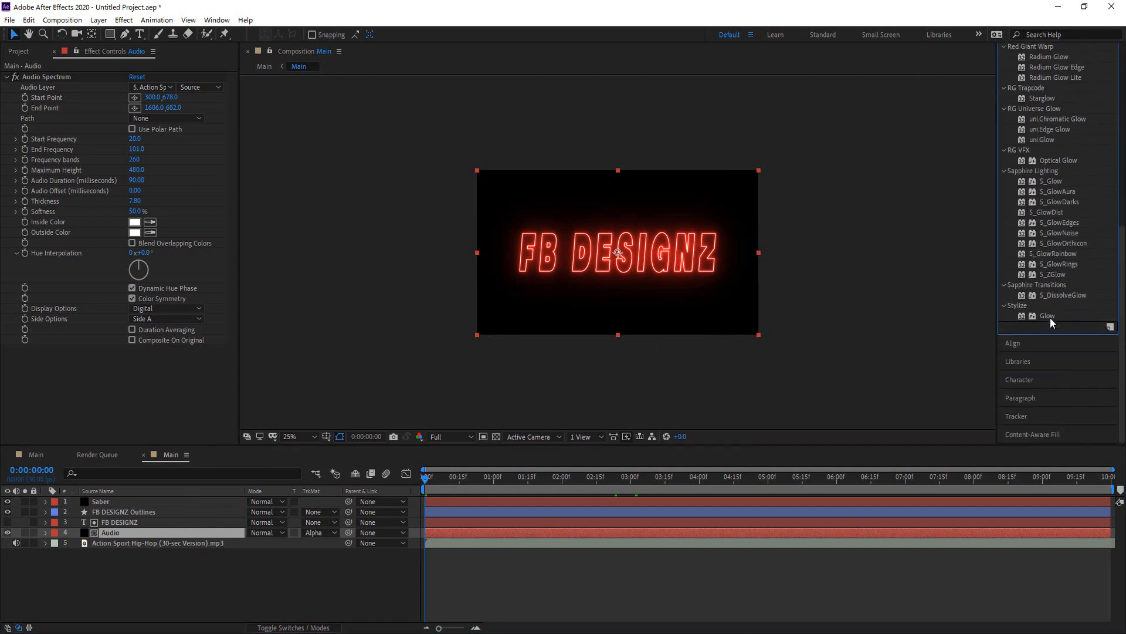
drag(1050, 318, 121, 533)
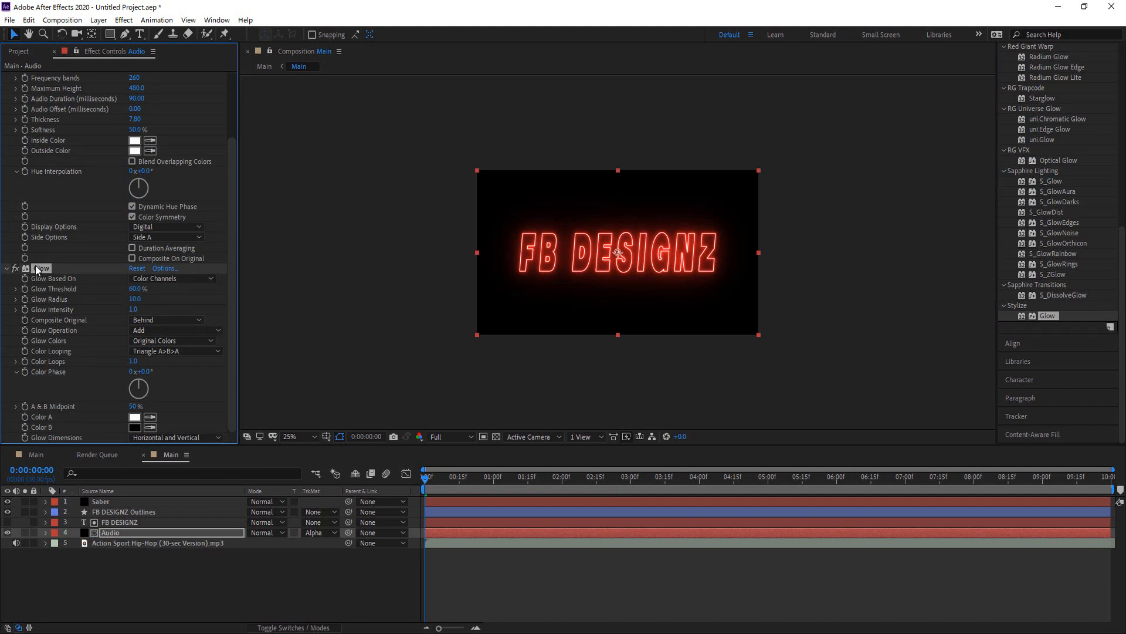
key(ctrl+d)
key(ctrl+d)
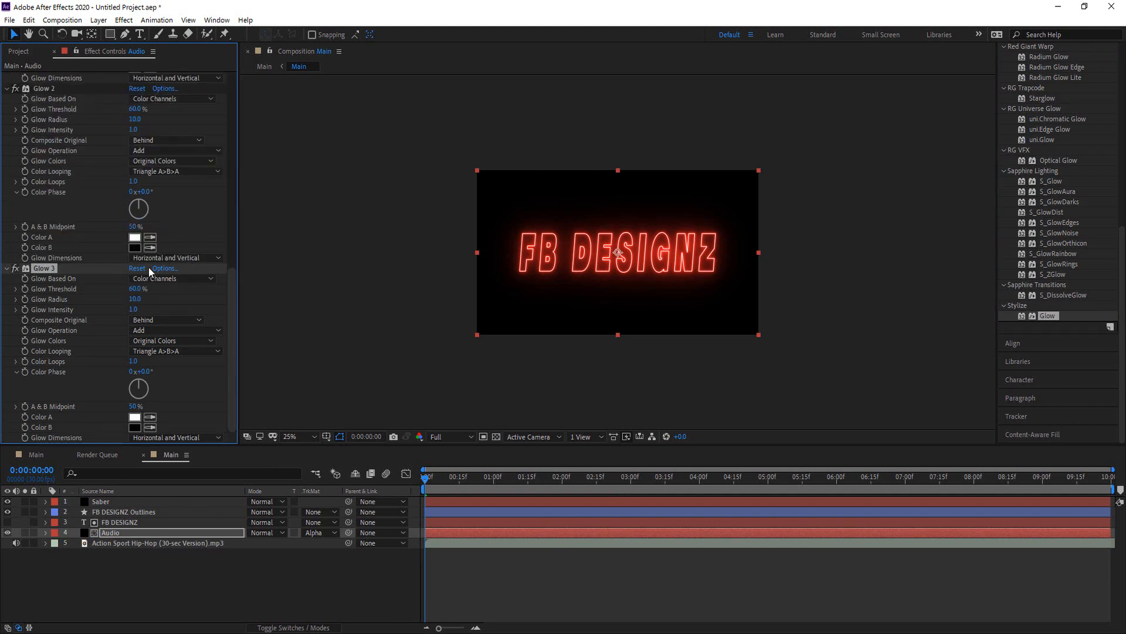
Set Glow 3's Threshold to 84.7%, Radius to 22 and Intensity to 1.3, and check the spectrum at 0:00:05:03.
drag(436, 481, 667, 484)
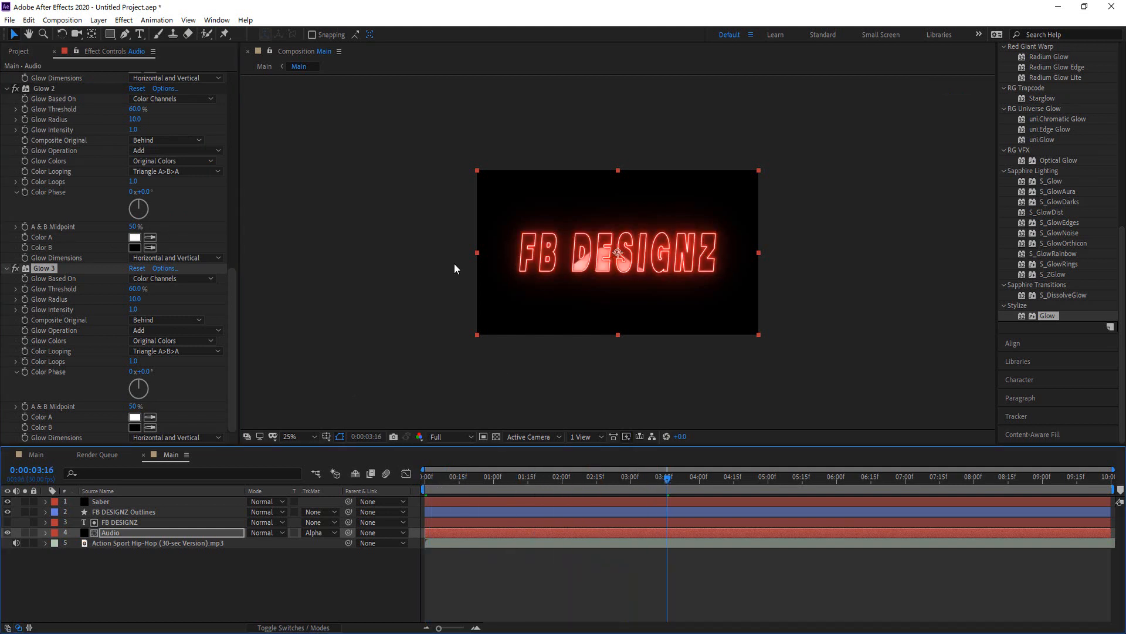
drag(135, 289, 155, 290)
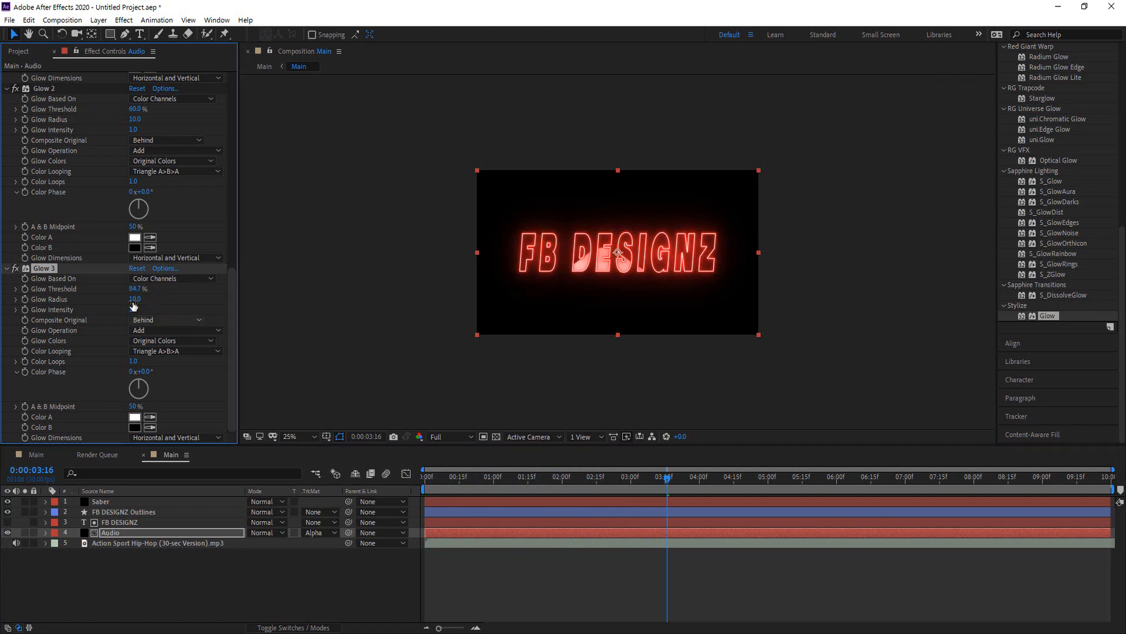
drag(139, 299, 143, 299)
scroll(651, 278, up, 2)
scroll(651, 278, down, 2)
scroll(651, 279, up, 2)
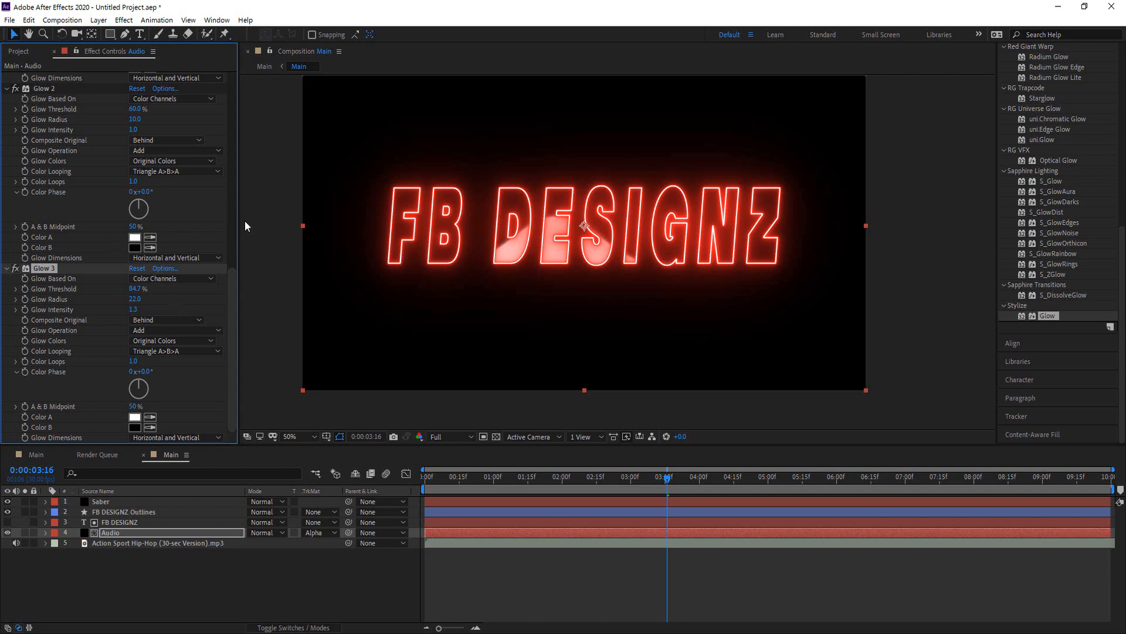
drag(231, 280, 245, 91)
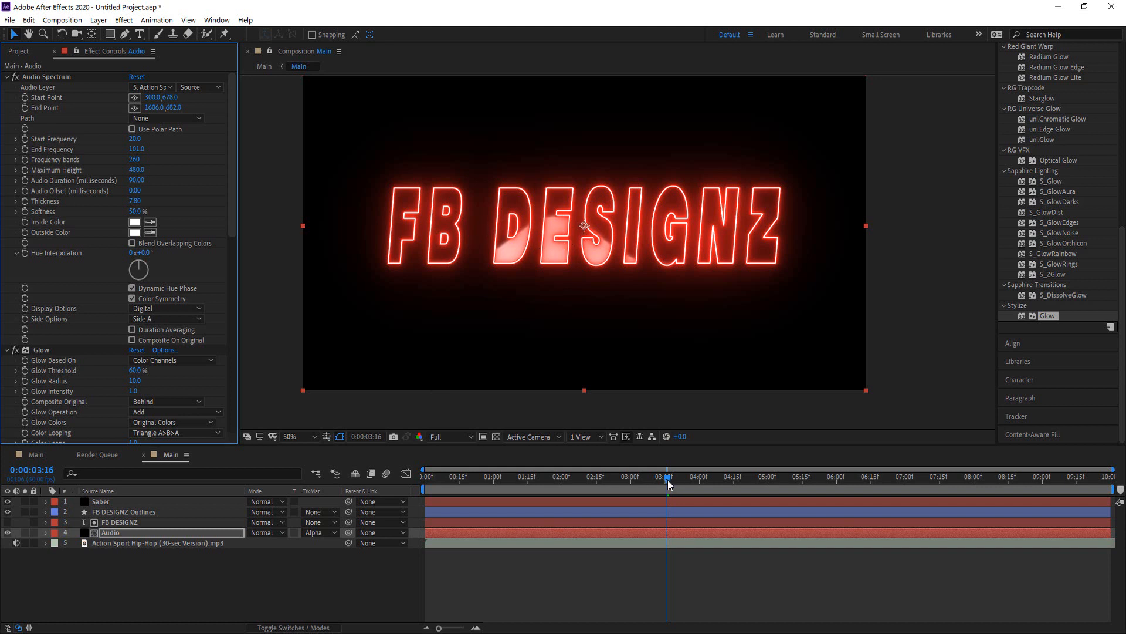
drag(671, 483, 775, 488)
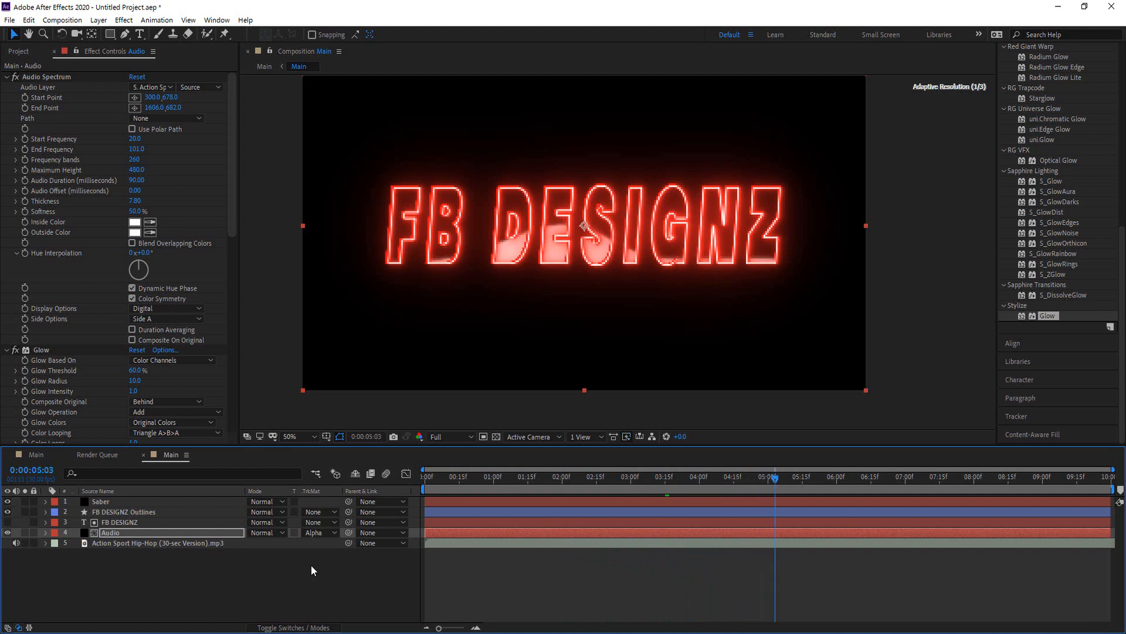
click(329, 601)
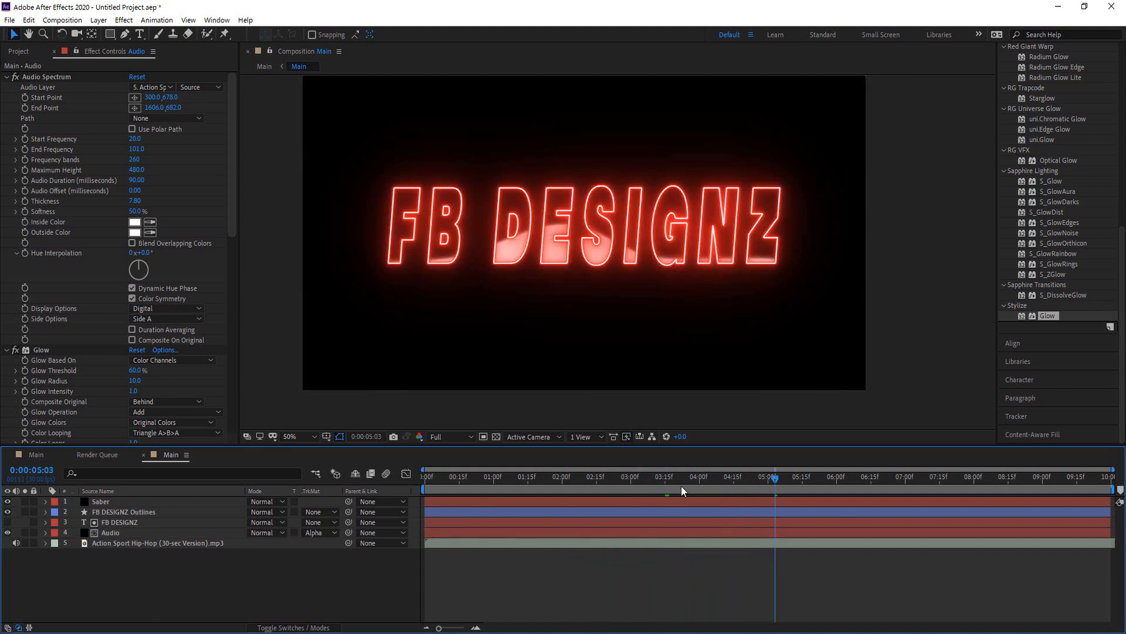
Create a new composition named Music from the project items, keeping the default settings.
key(Home)
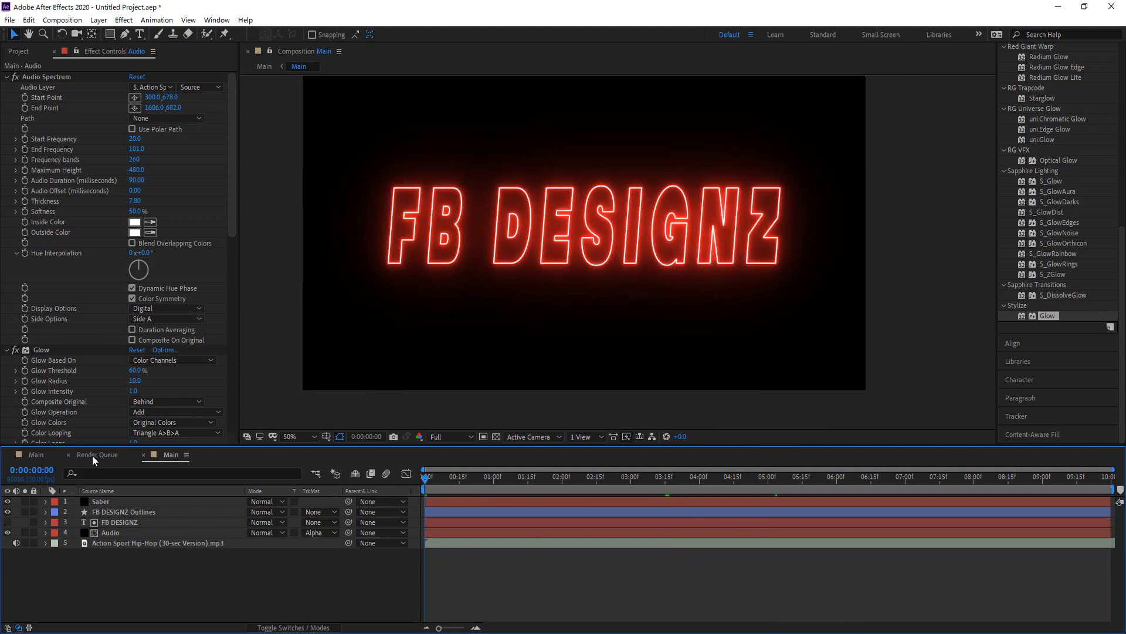
click(37, 454)
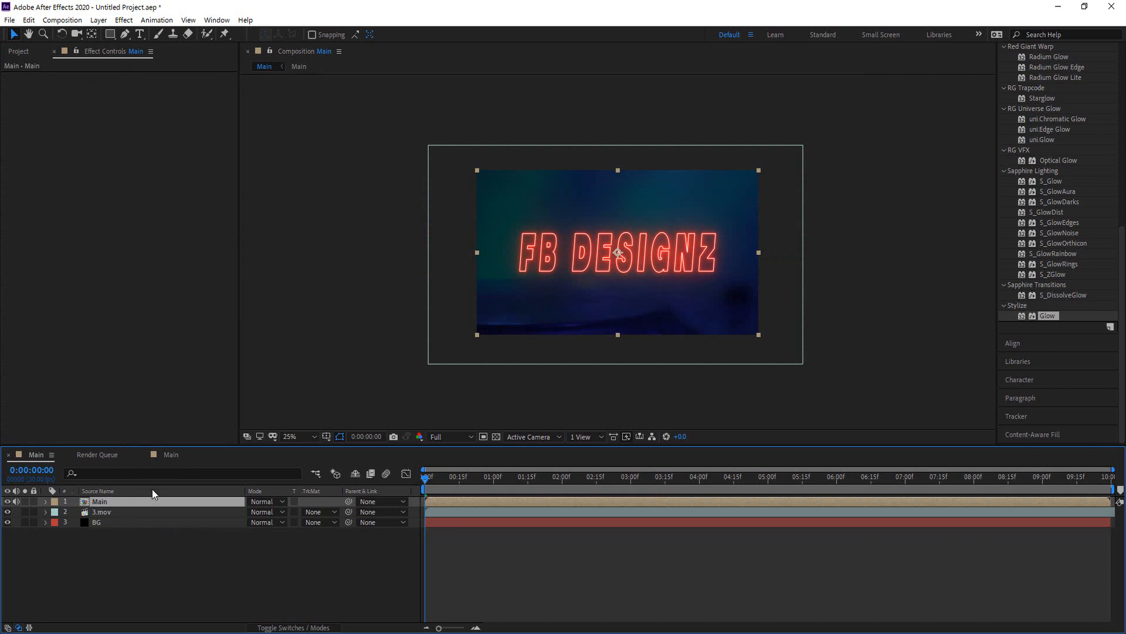
click(23, 54)
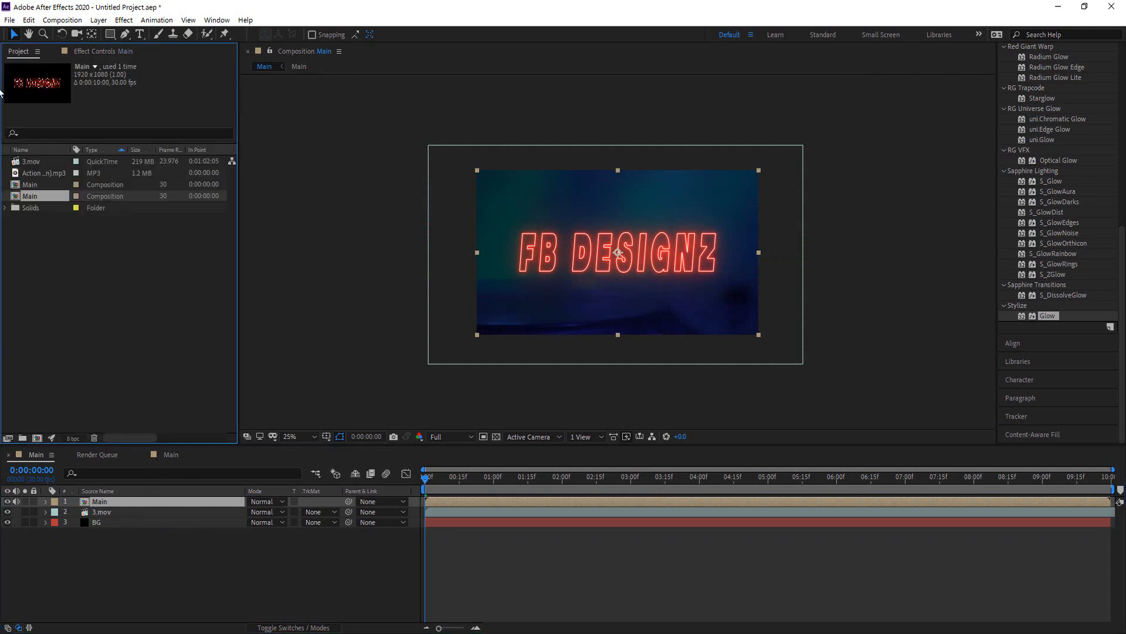
click(37, 438)
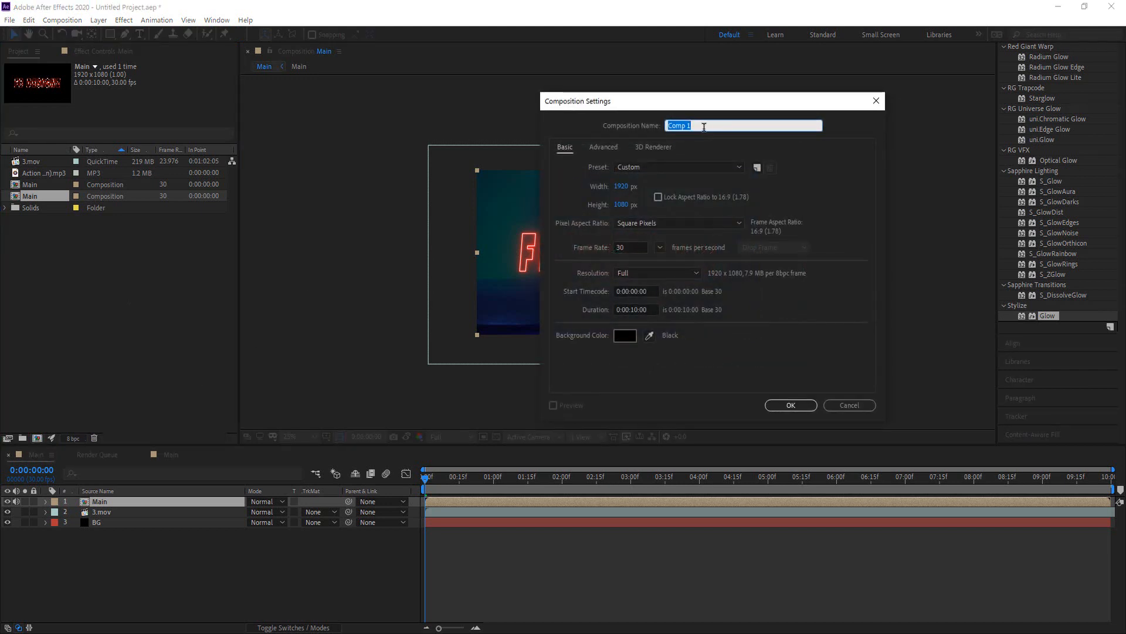
text(Music)
click(790, 405)
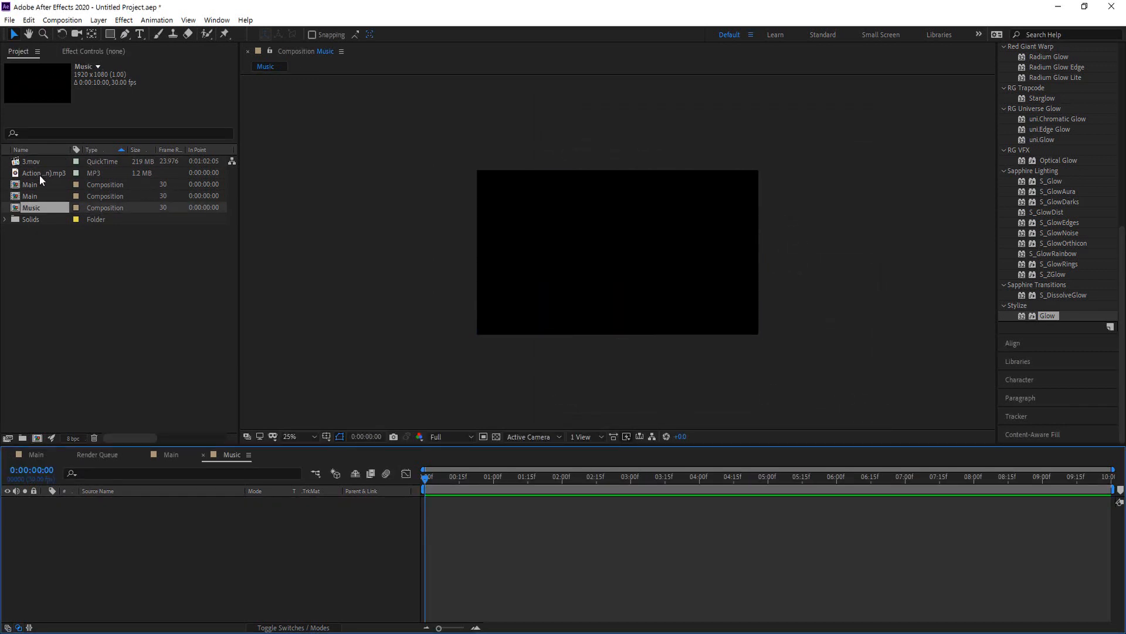
Add the Action Sport Hip-Hop mp3 to the Music composition and convert its audio to keyframes.
drag(37, 171, 116, 527)
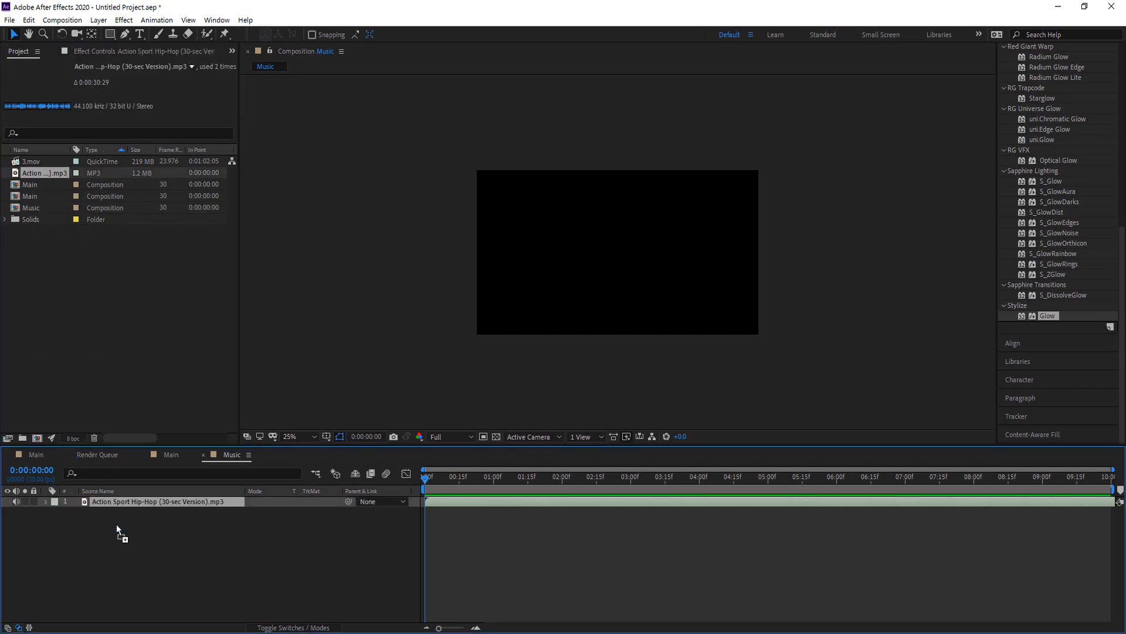
right_click(165, 501)
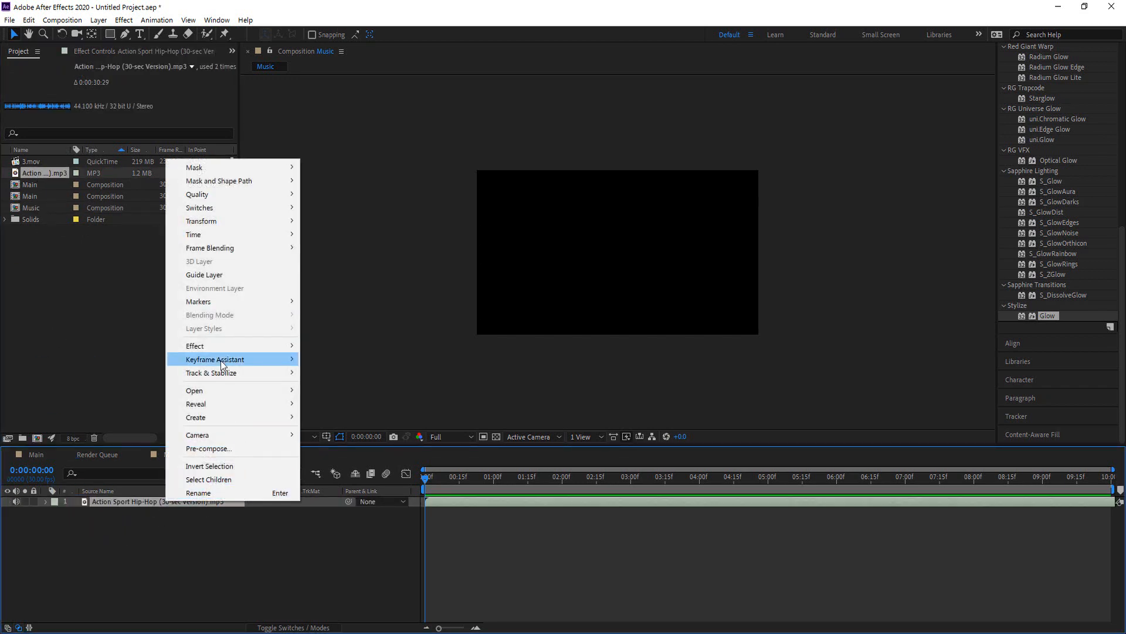
mouse_move(241, 359)
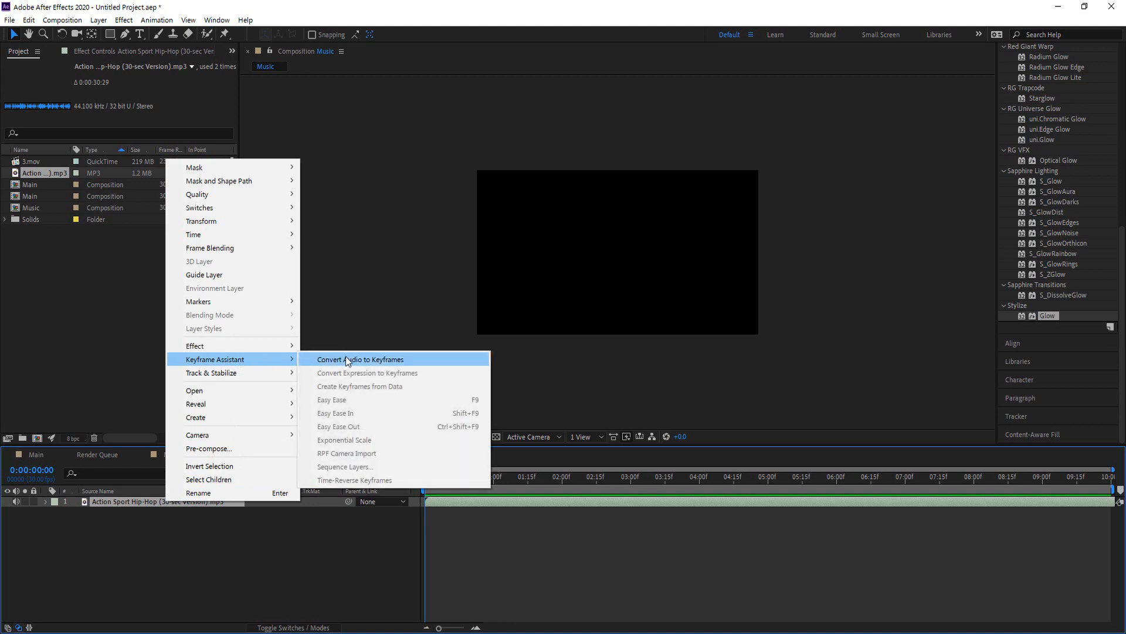
click(360, 359)
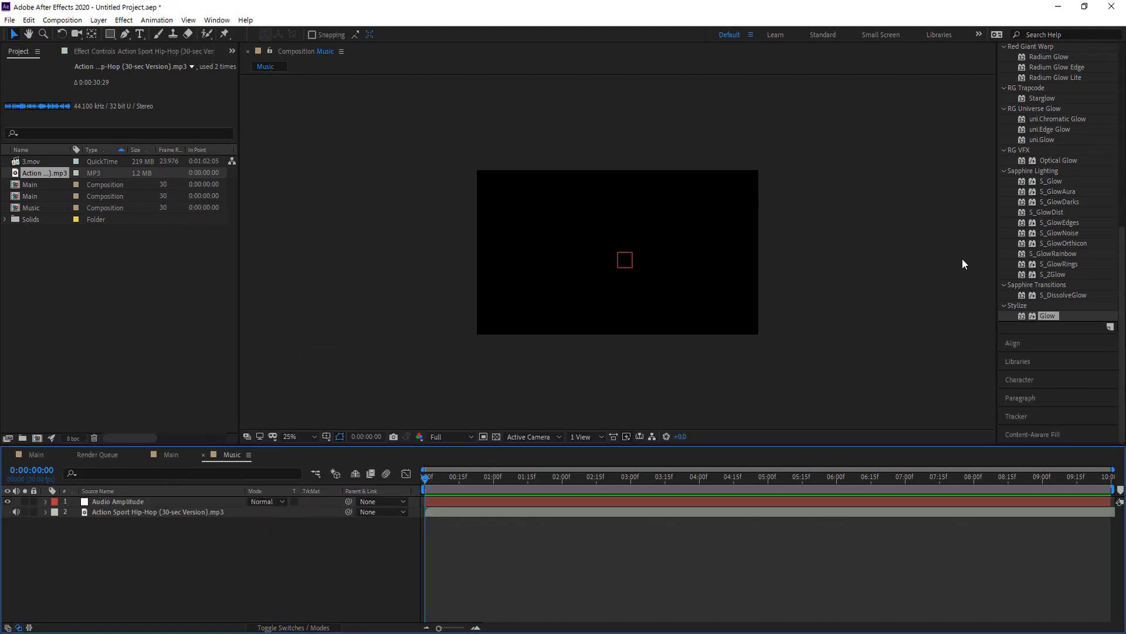
Apply the Distort Magnify effect to the nested Main layer in the outer Main composition.
click(171, 455)
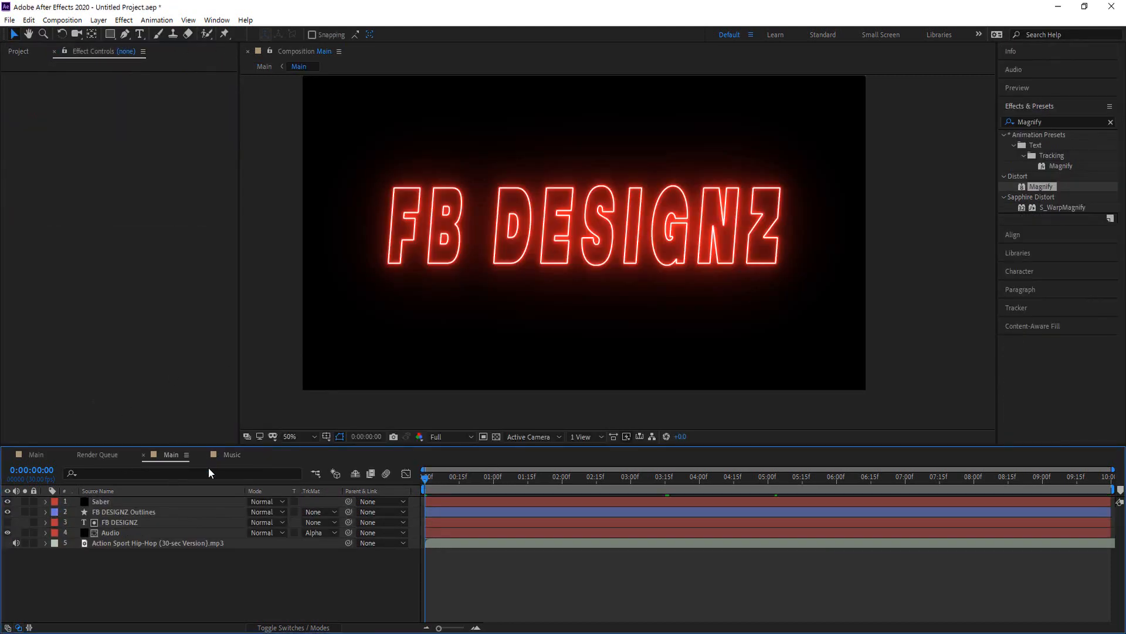
click(37, 454)
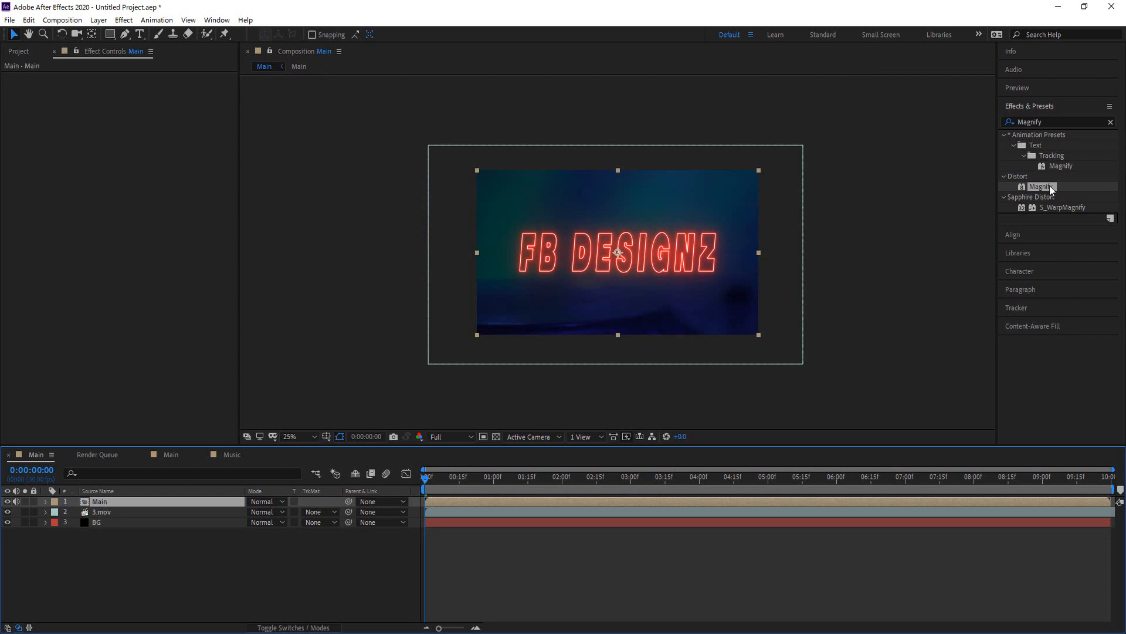
drag(1044, 187, 128, 503)
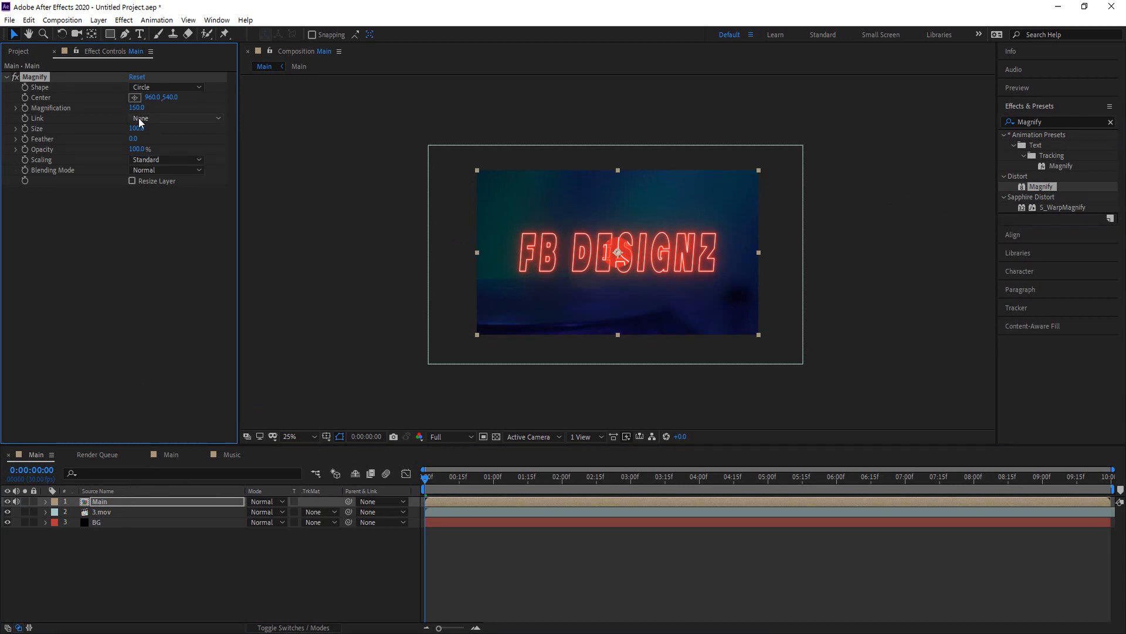
Set Magnify's Magnification to 100, Size to 1049 and Blending Mode to None.
drag(136, 112, 111, 112)
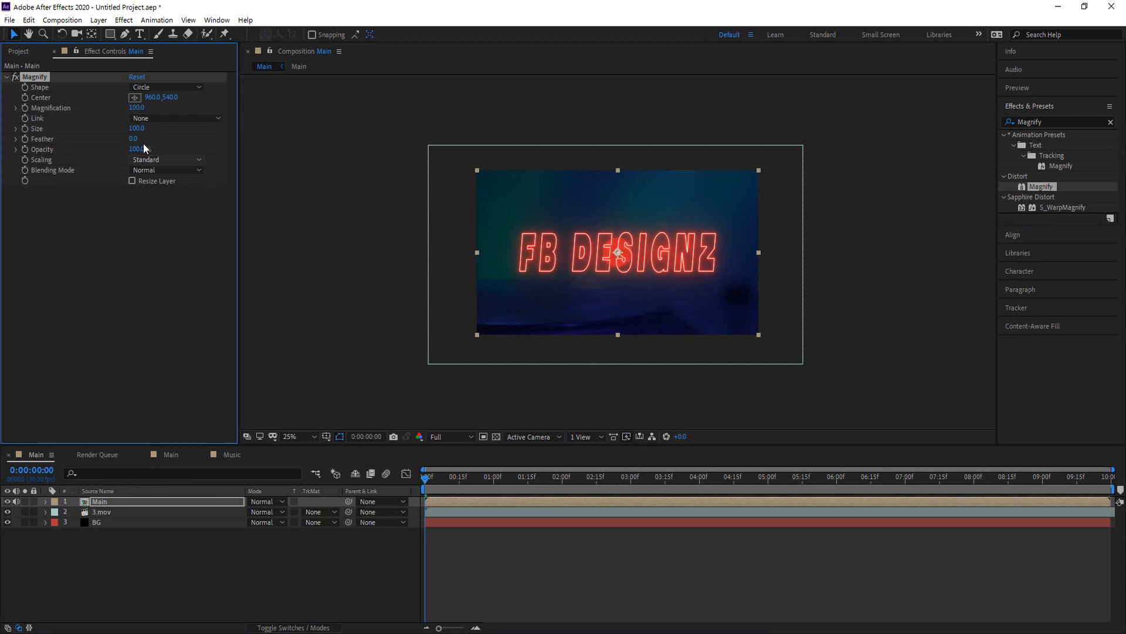
drag(142, 134, 545, 124)
drag(681, 128, 695, 127)
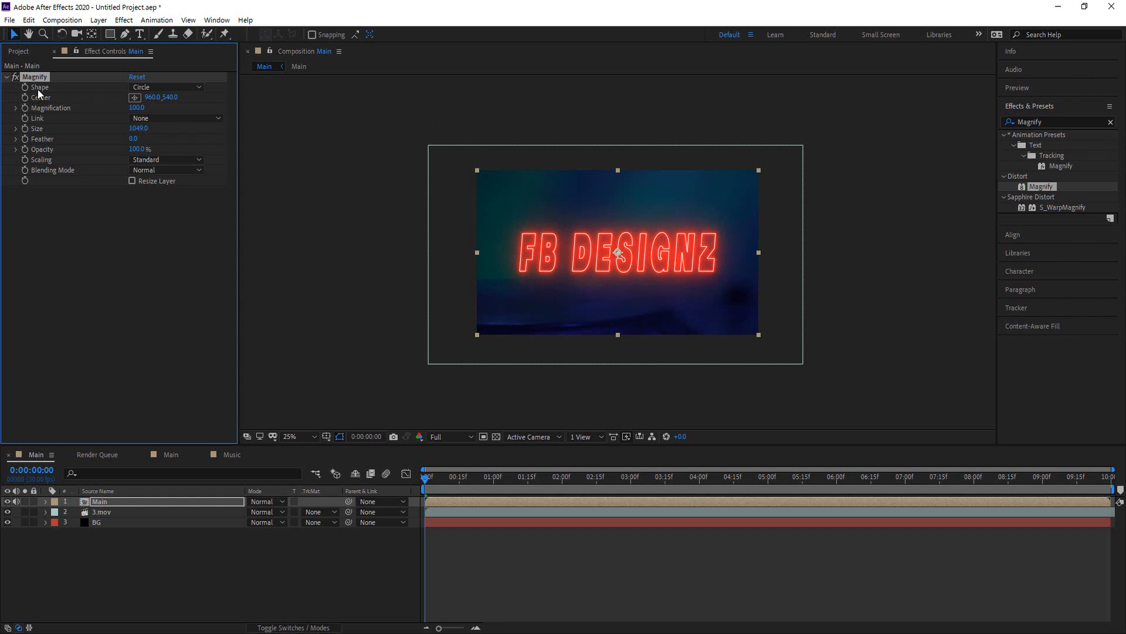
click(156, 169)
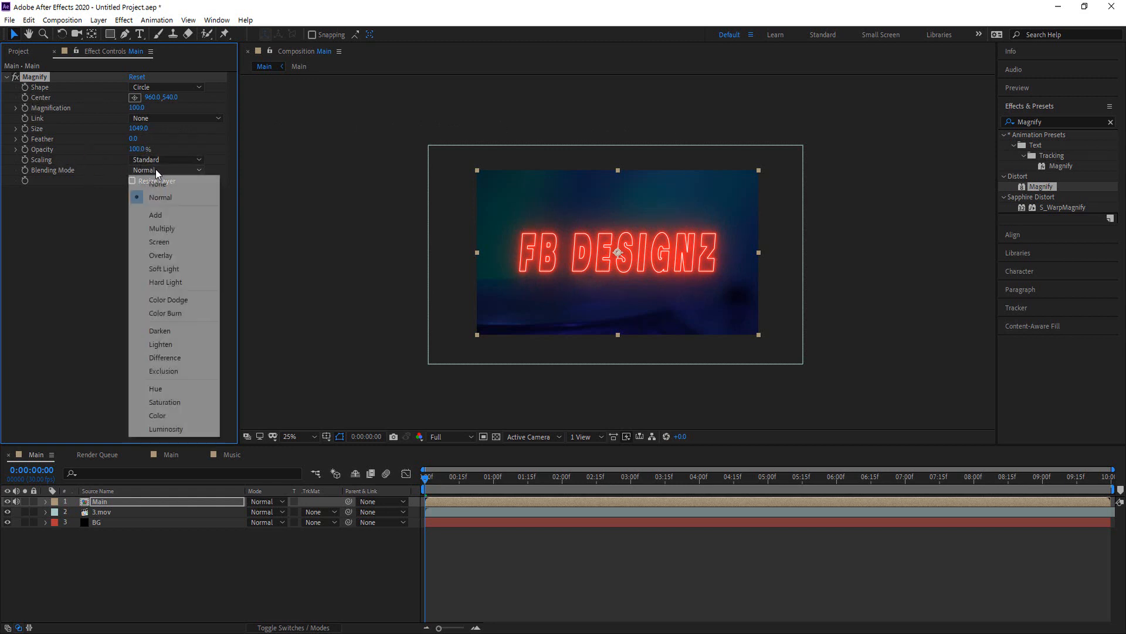
click(160, 182)
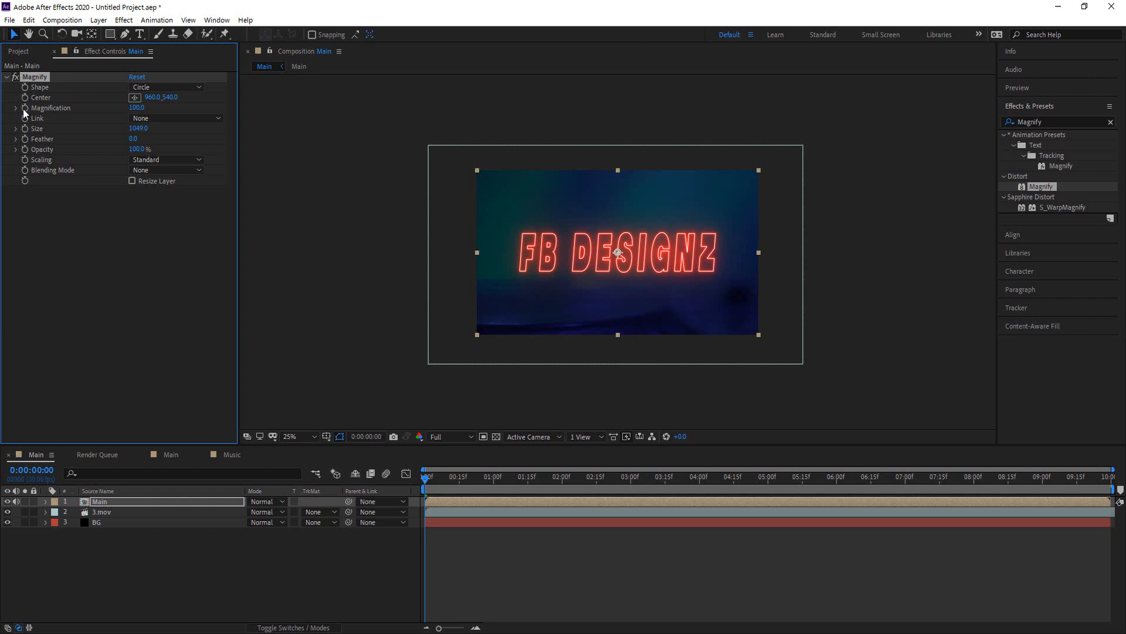
Enable an expression on Magnify's Magnification, switch to Notepad, copy the whole prepared Magnify expression and close Notepad.
alt+click(23, 108)
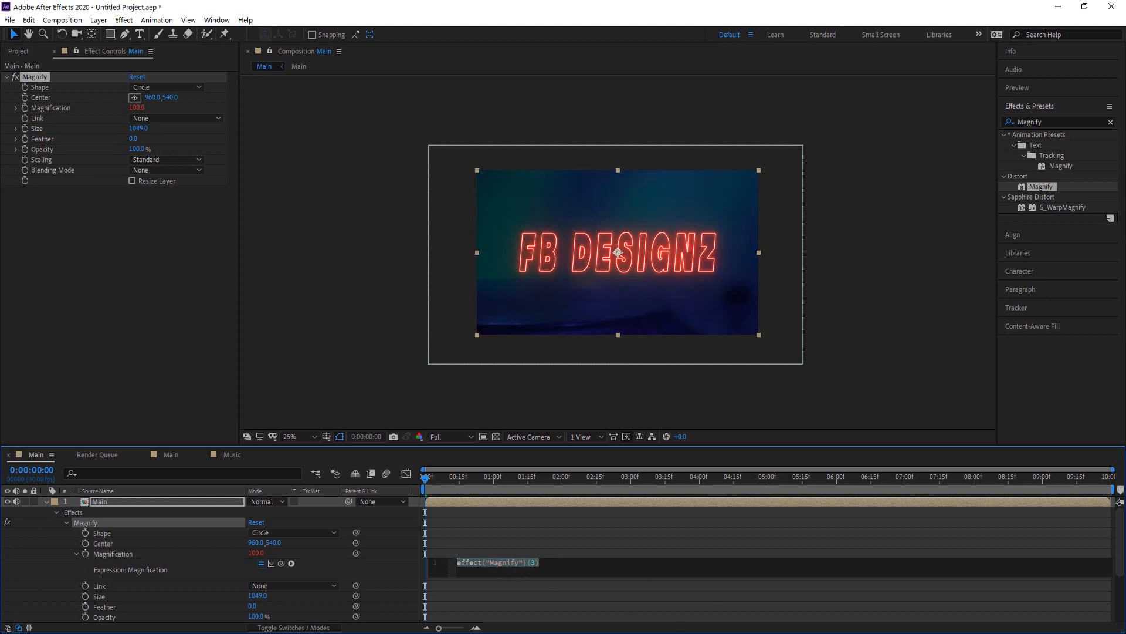
key(alt+Tab)
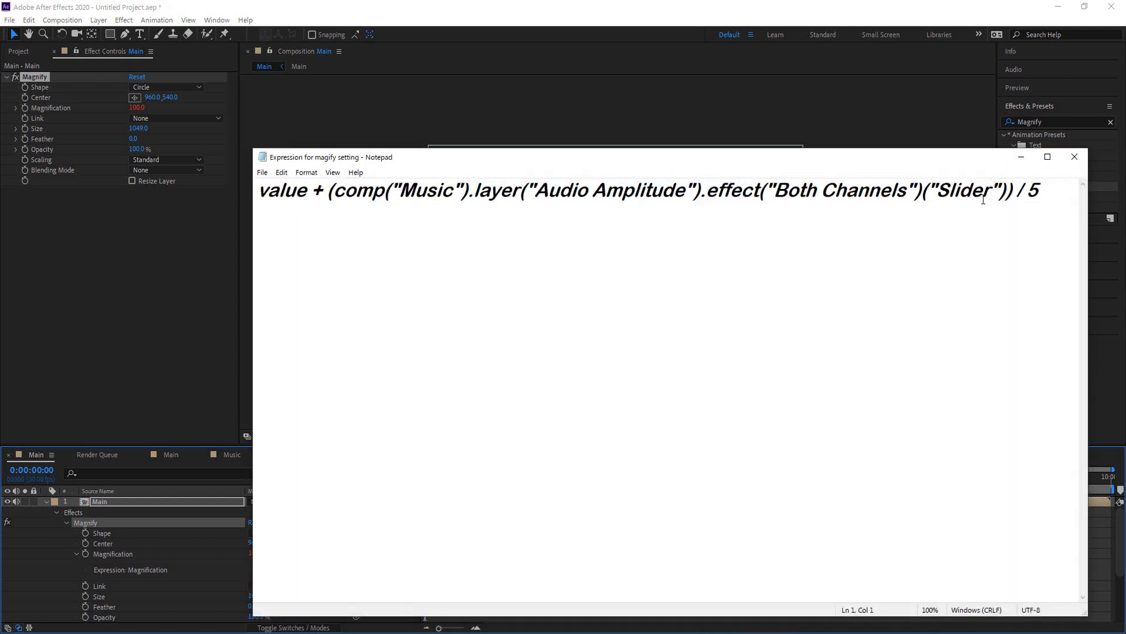
drag(1036, 189, 261, 204)
right_click(493, 188)
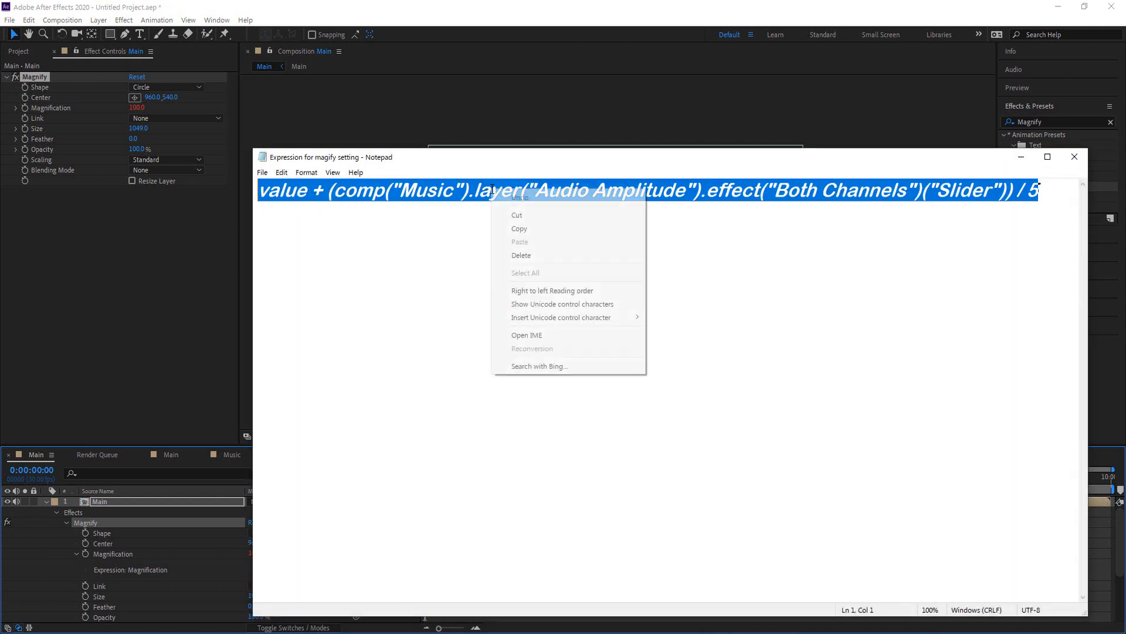
click(516, 228)
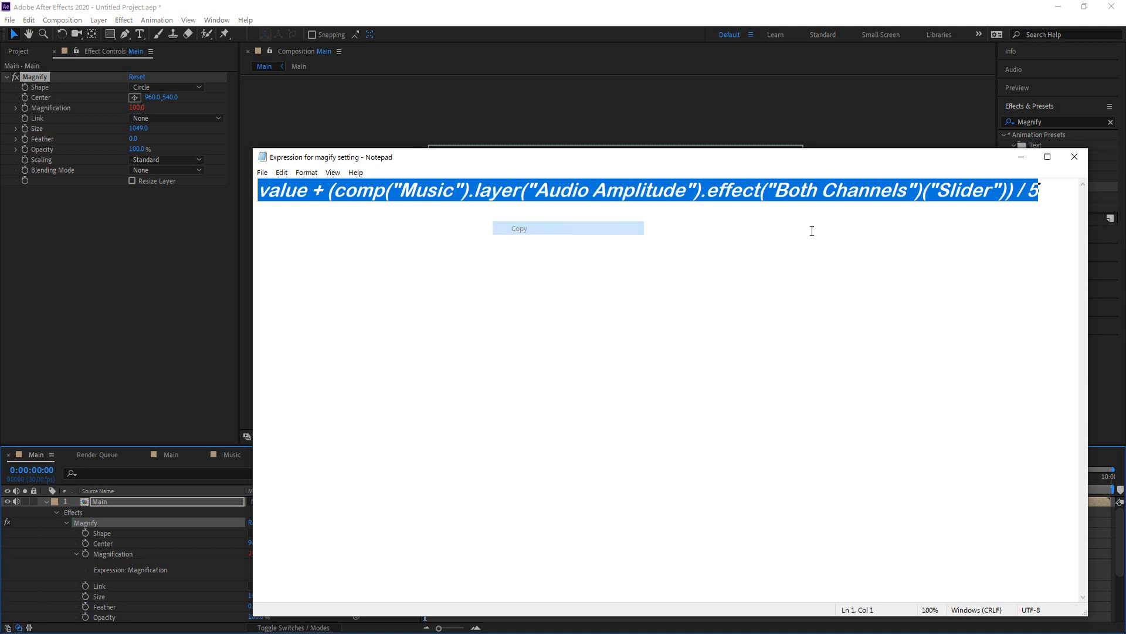
click(1068, 159)
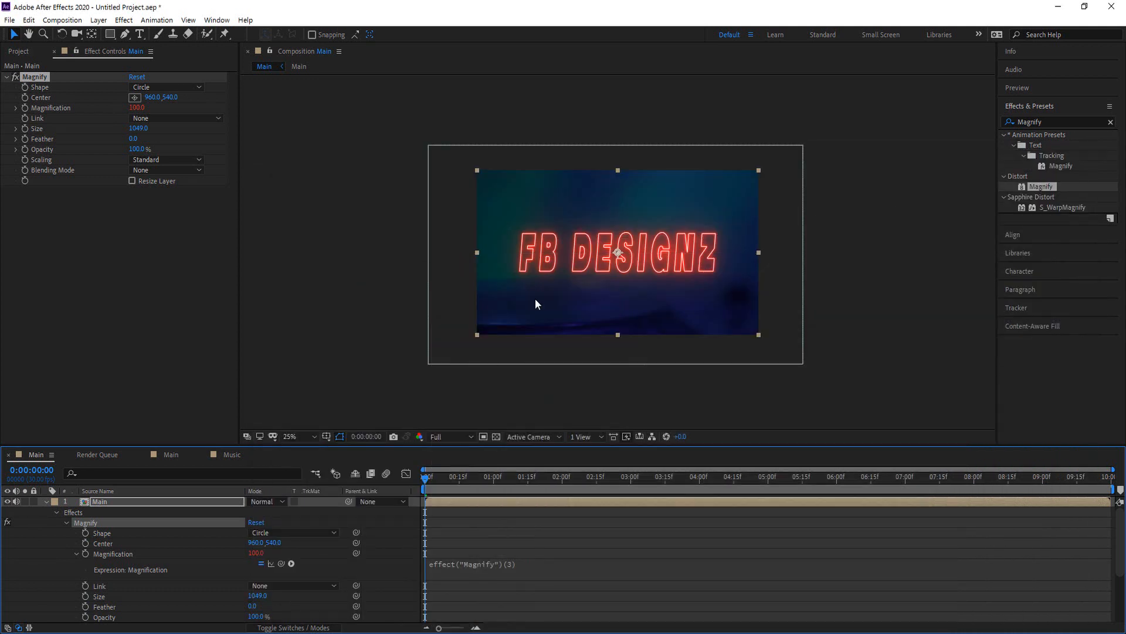
Replace the Magnification expression with value + (comp("Music").layer("Audio Amplitude").effect("Both Channels")("Slider")) / 5, and return the playhead to the start.
click(515, 563)
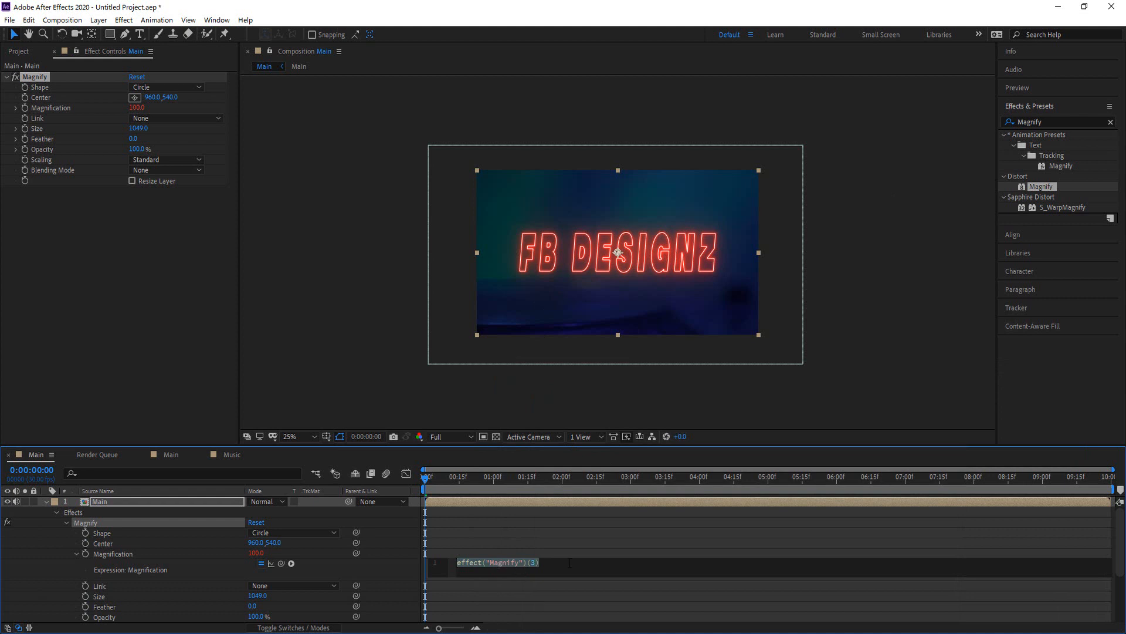
key(BackSpace)
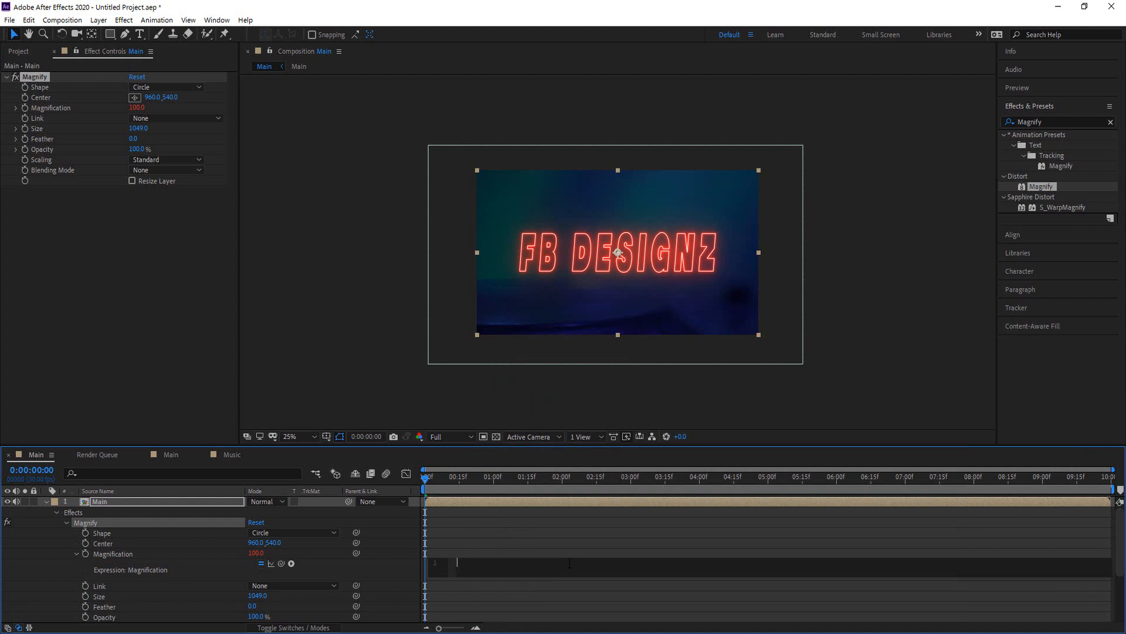
key(ctrl+v)
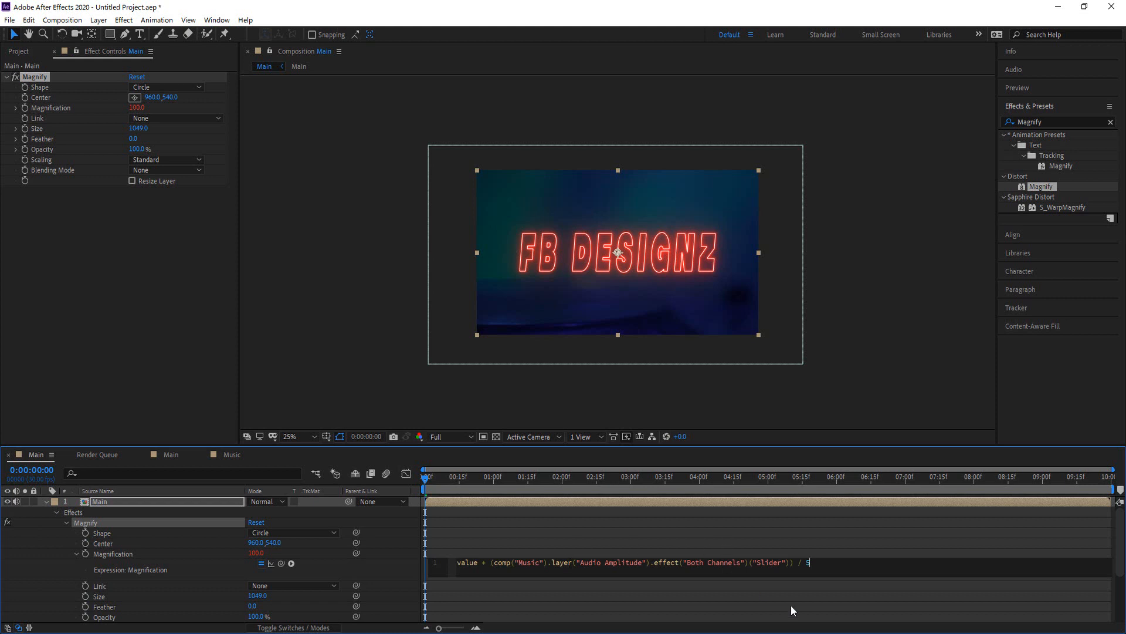
click(844, 587)
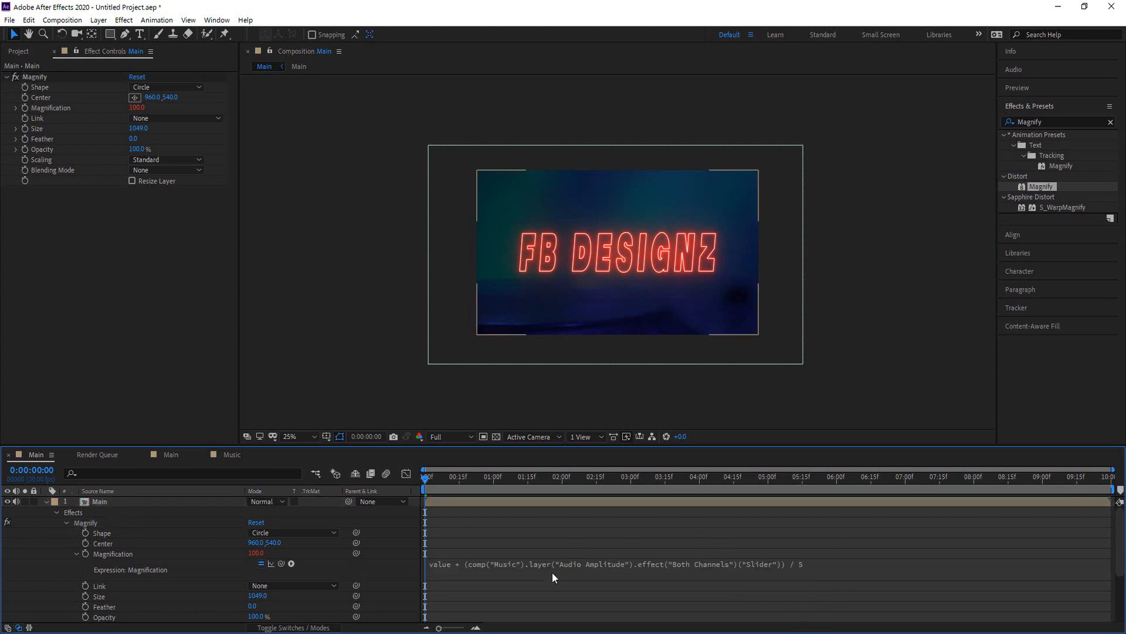
drag(423, 478, 396, 505)
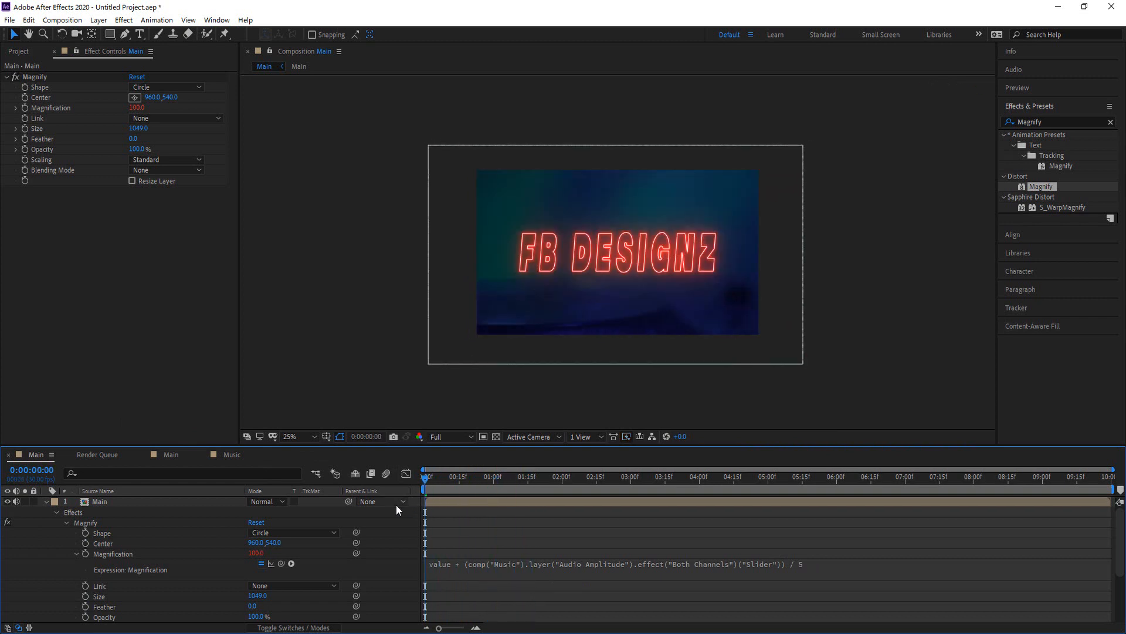
Delete the Left Channel and Right Channel effects from the Audio Amplitude layer in the Music composition.
click(232, 454)
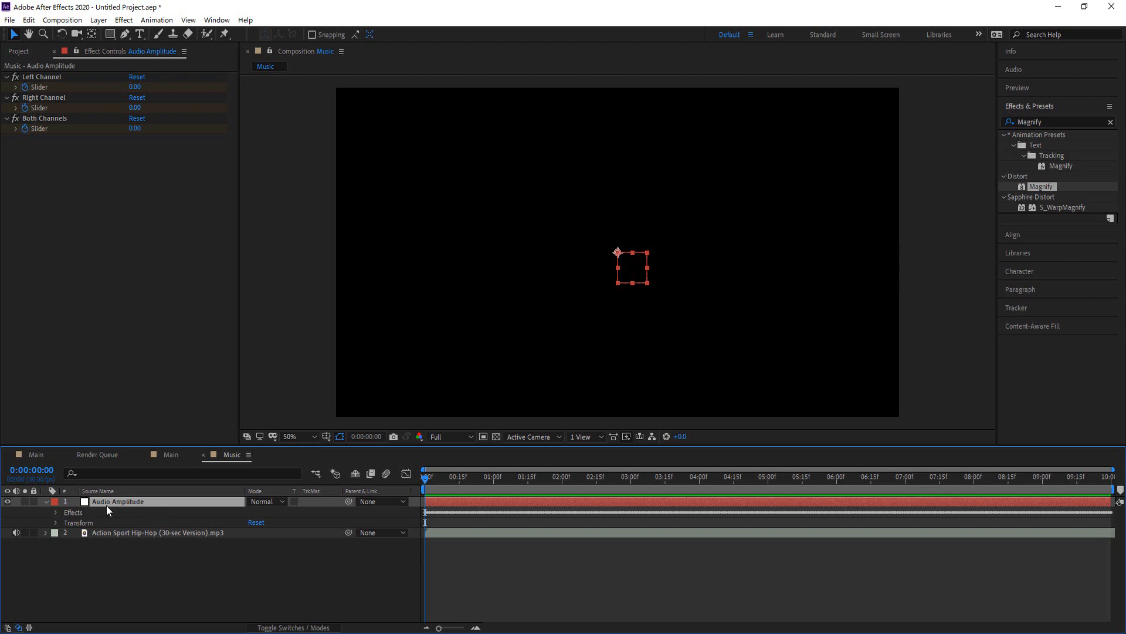
click(56, 513)
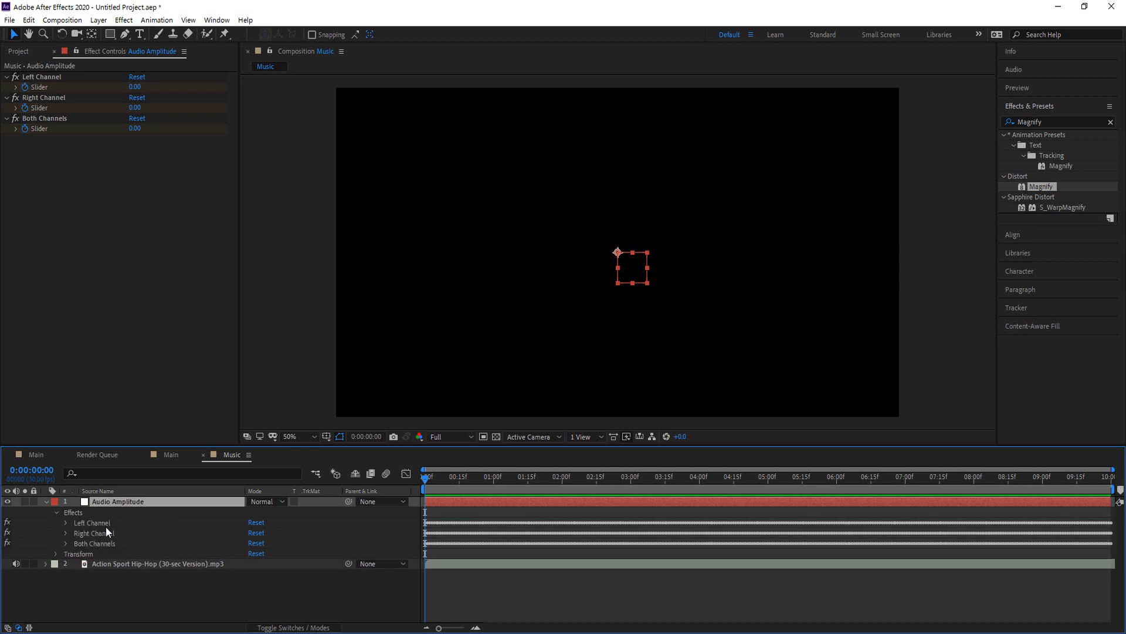
click(94, 523)
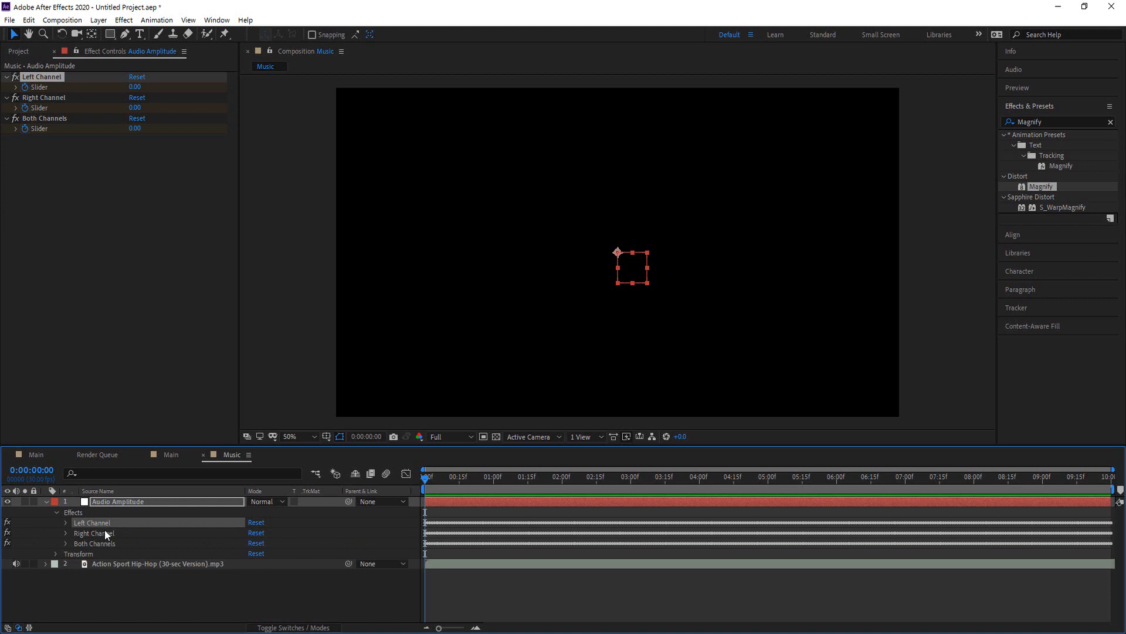
shift+click(104, 529)
right_click(108, 530)
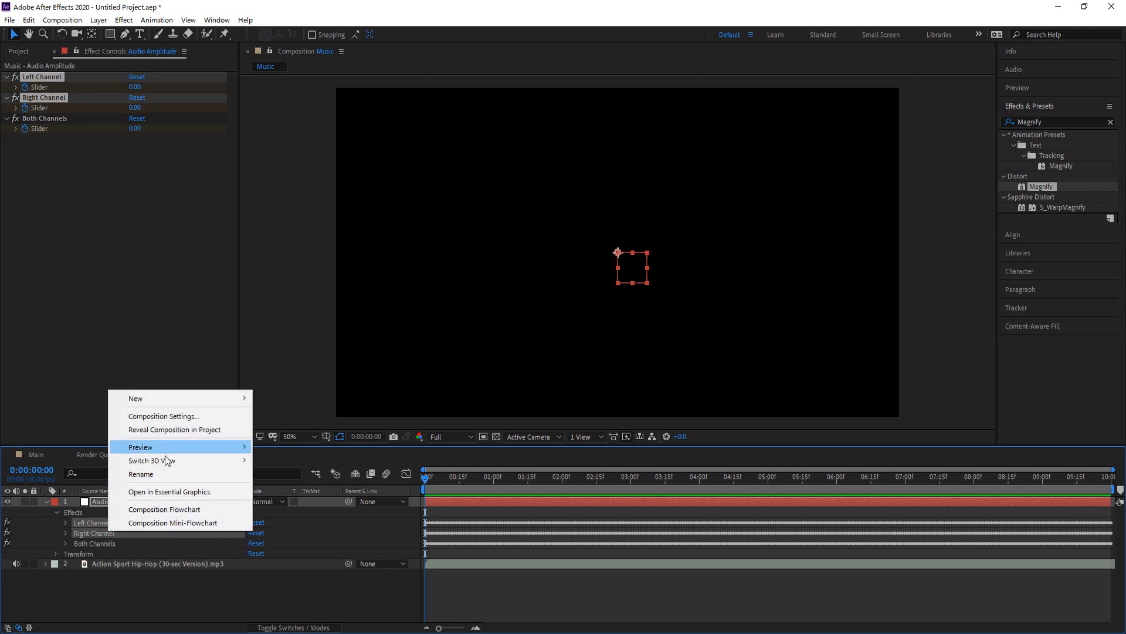
click(100, 535)
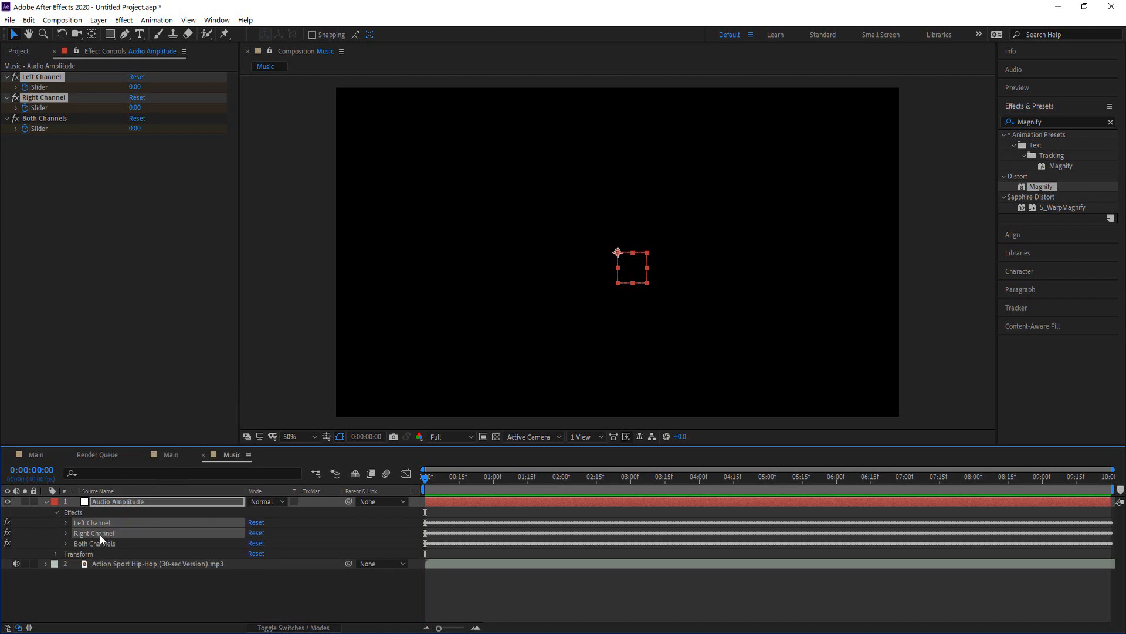
key(Delete)
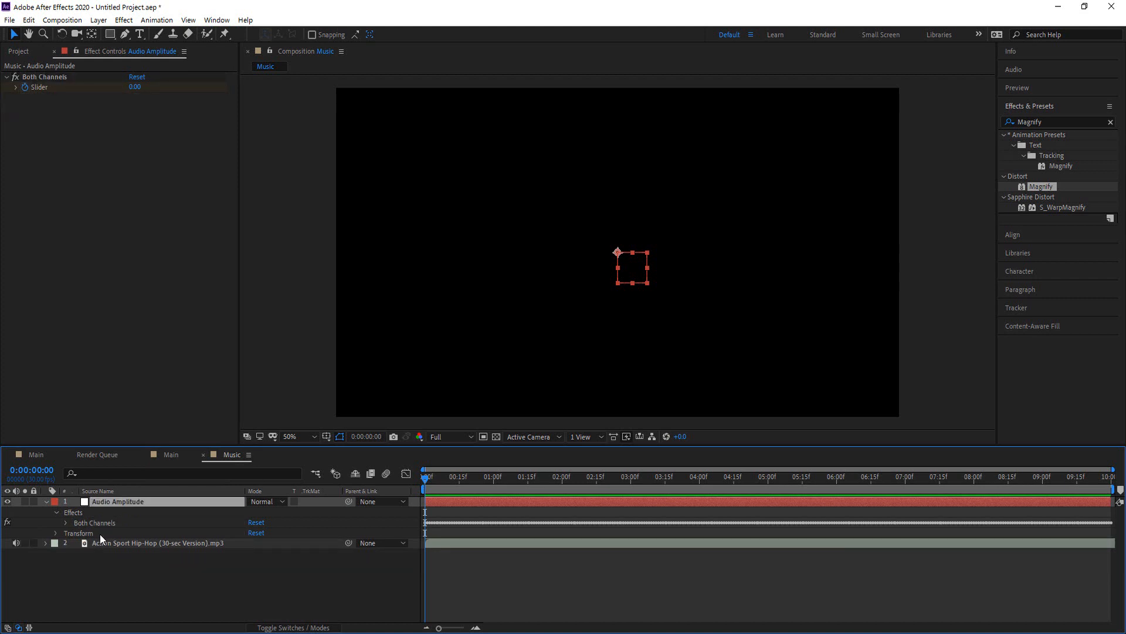
click(136, 587)
Briefly preview the nested Main composition, go to 0:00:00:15, and close its timeline, returning to the outer Main composition.
click(170, 455)
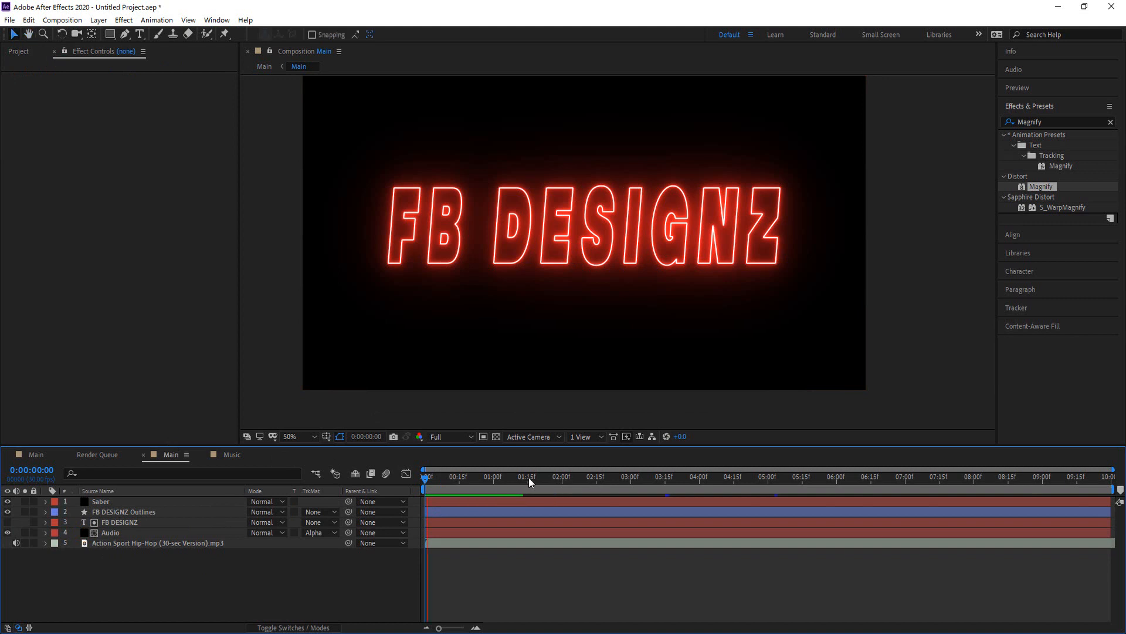
click(460, 476)
click(41, 456)
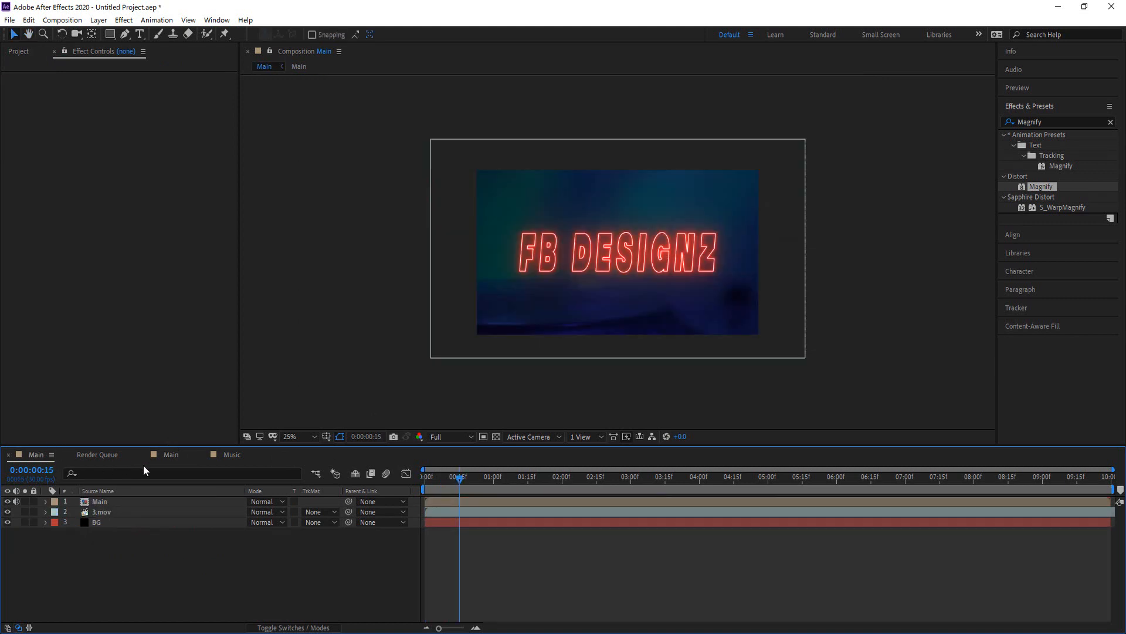
click(143, 456)
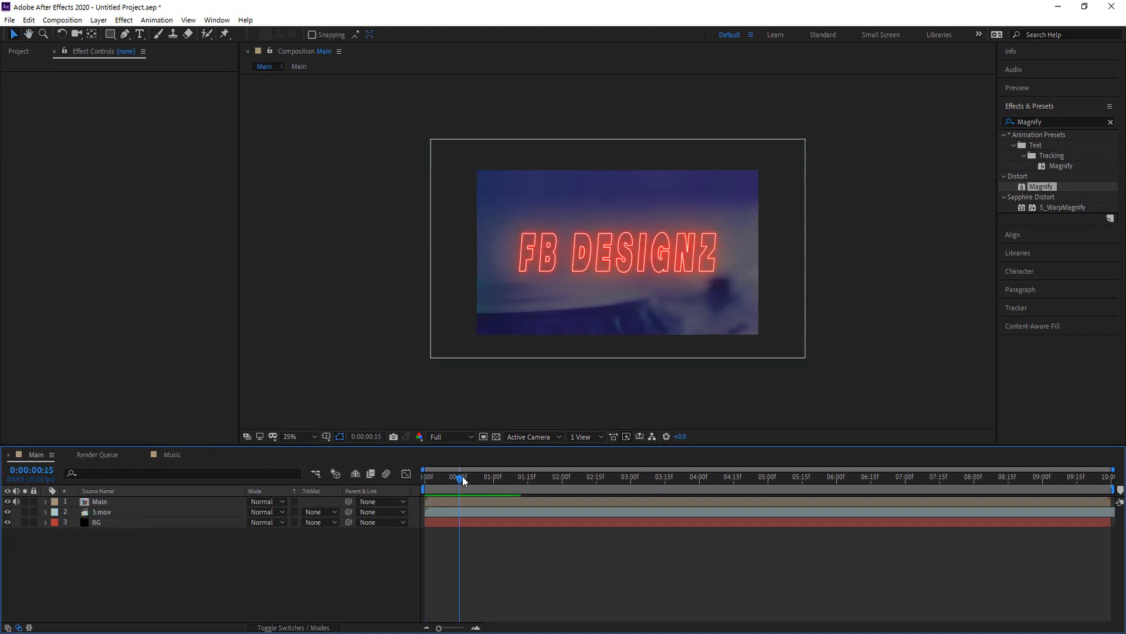
Preview the outer Main composition, replay it from the first frame to past 8 seconds, and return the playhead to 0:00:00:00.
key(space)
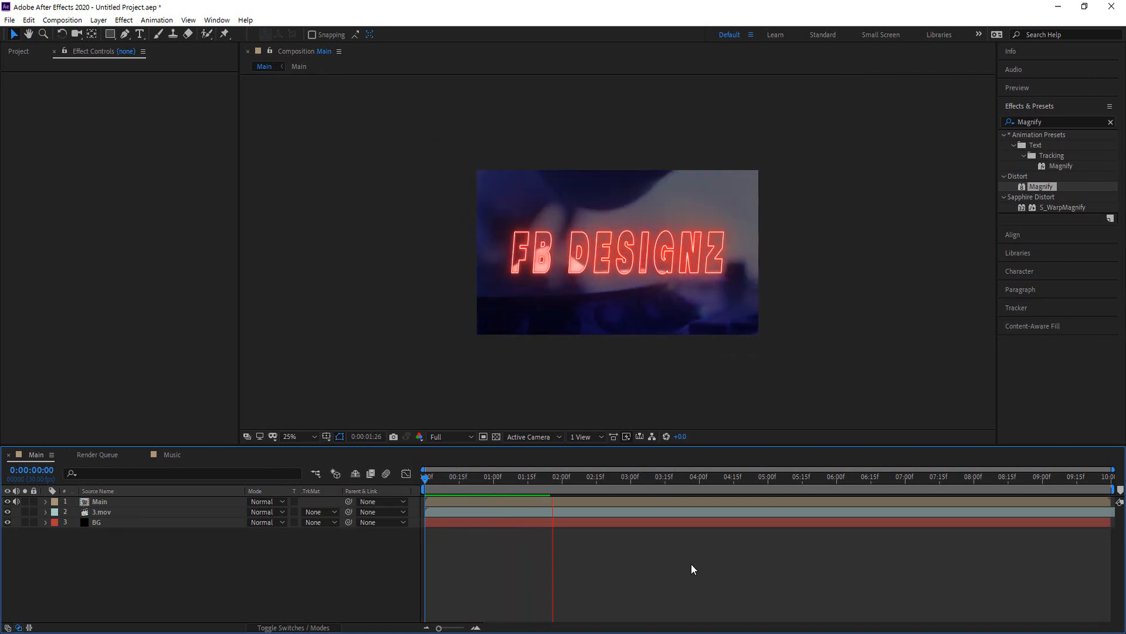
key(space)
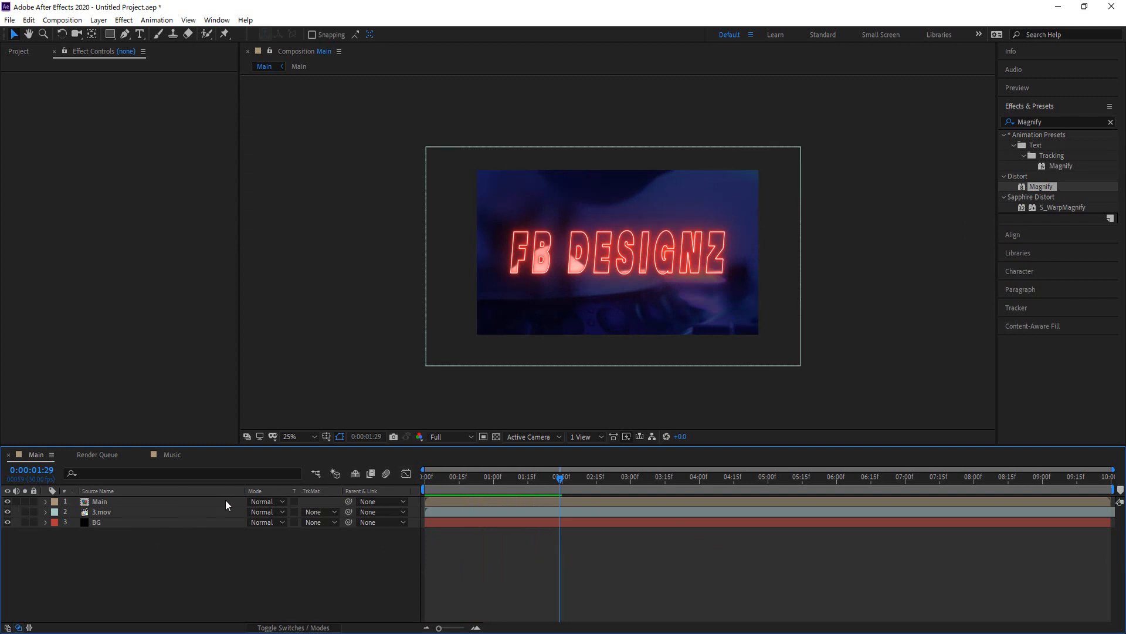
key(Page_Up)
key(Home)
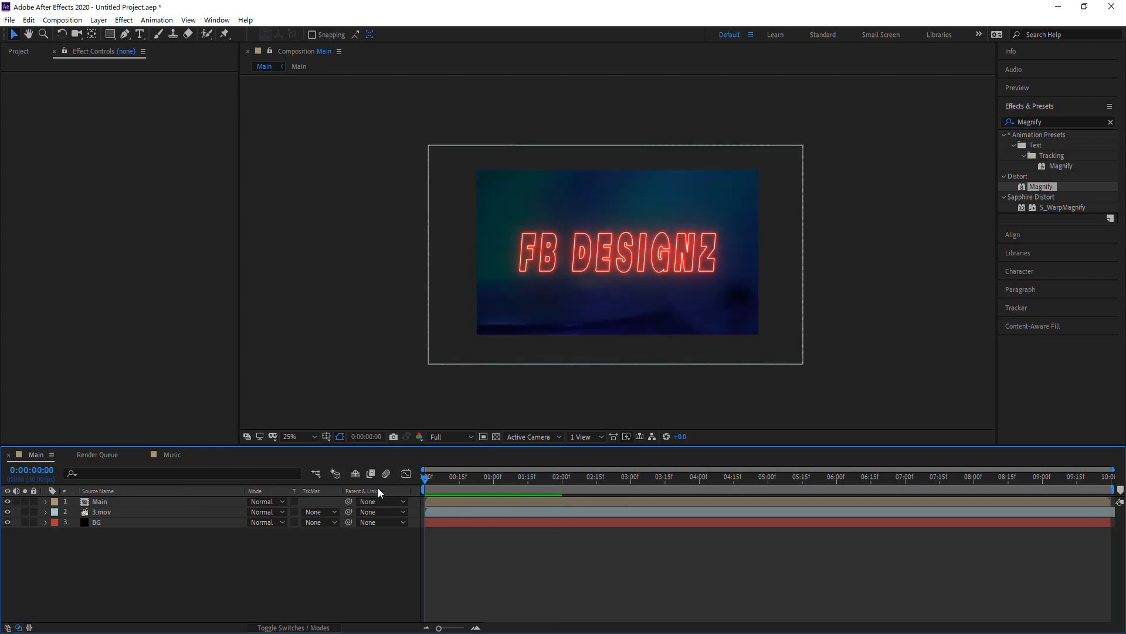
key(space)
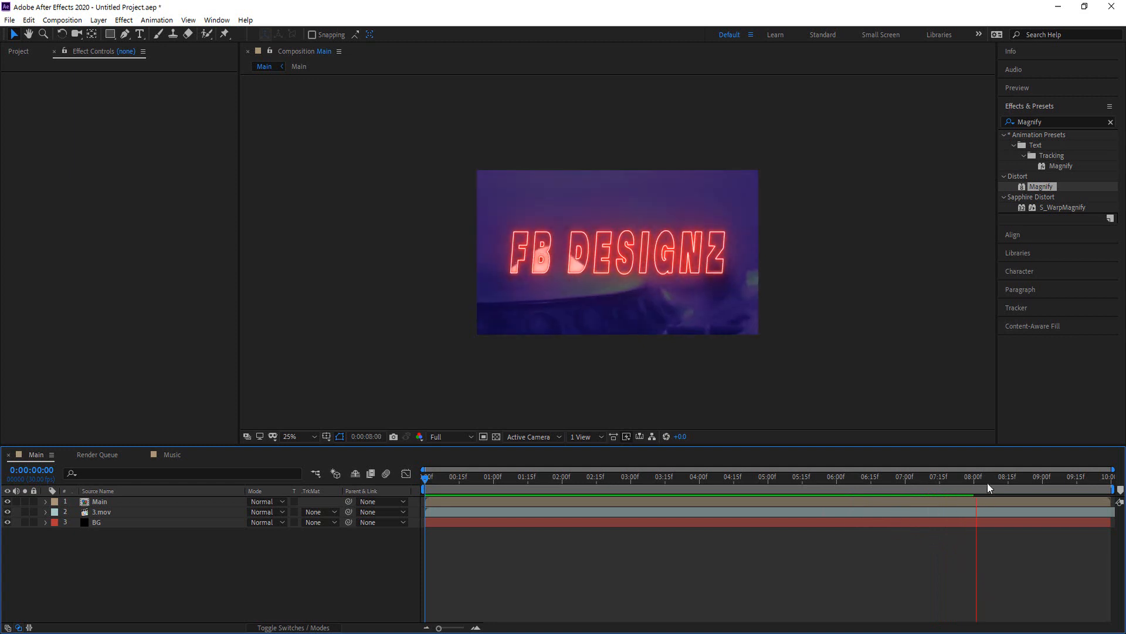
drag(982, 479, 336, 541)
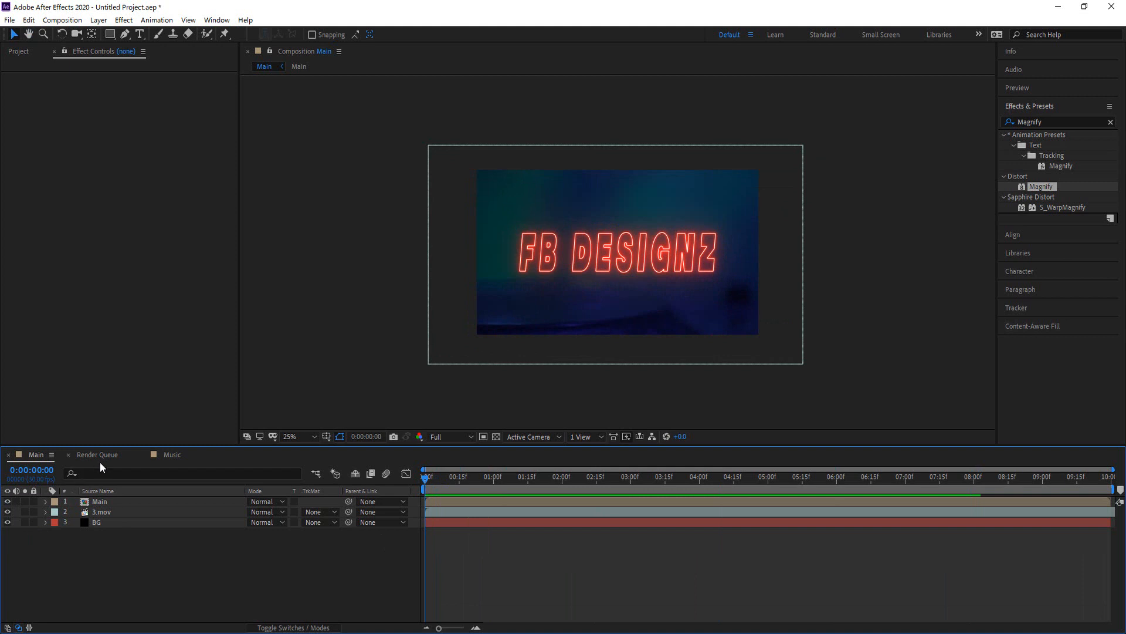
Turn on the nested Main layer's audio and preview the composition with sound twice, starting from the first frame.
click(16, 501)
key(space)
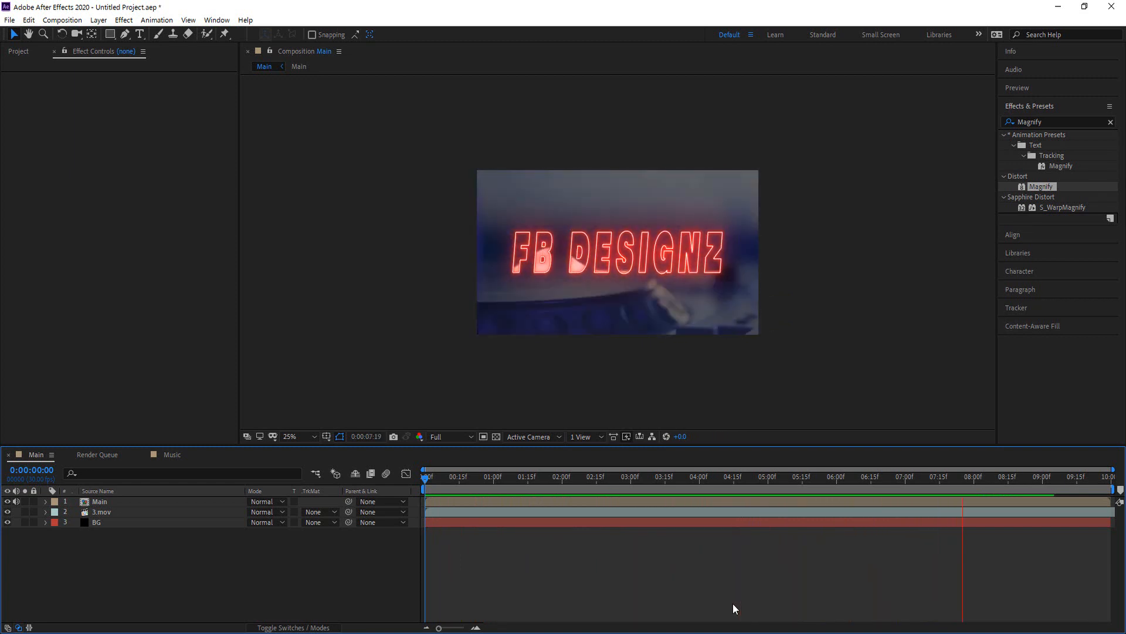
key(space)
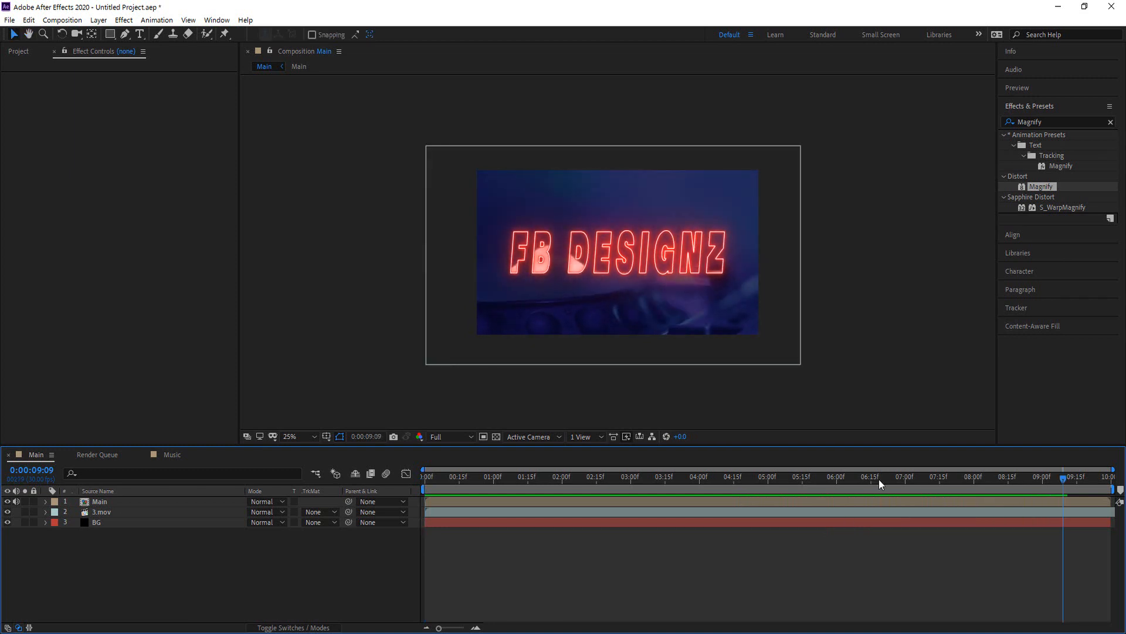
drag(1060, 484, 378, 522)
key(space)
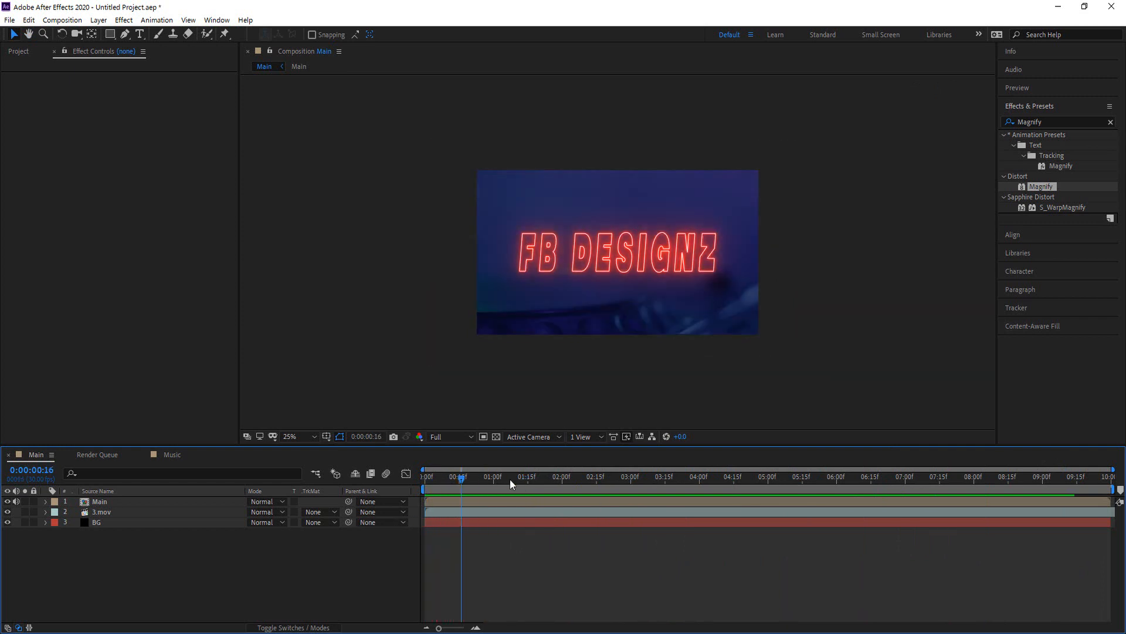
key(space)
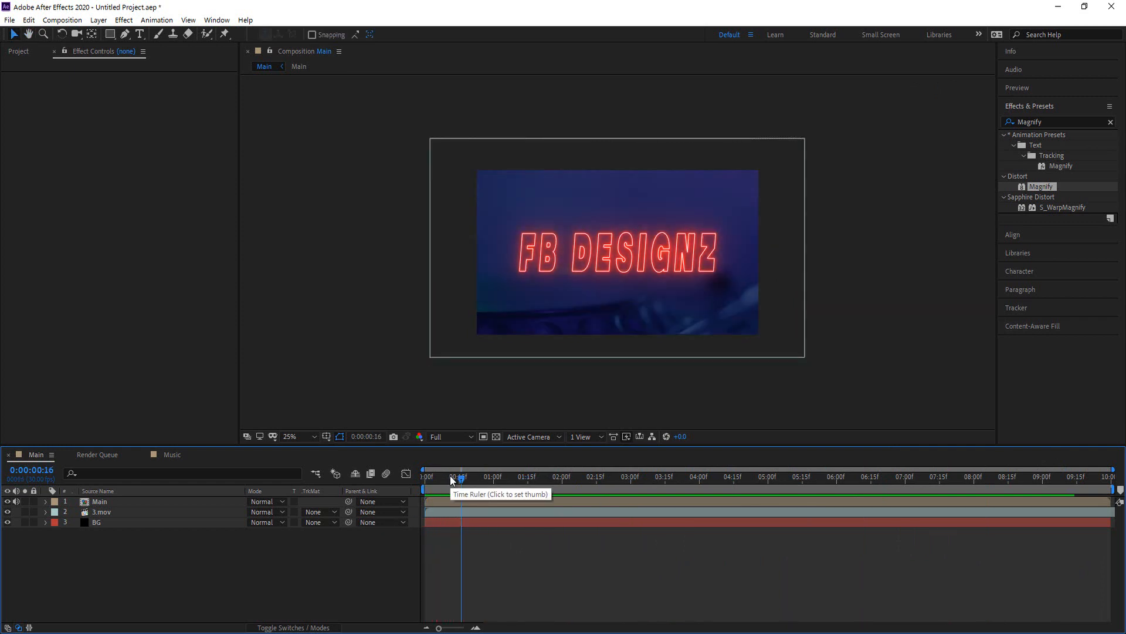